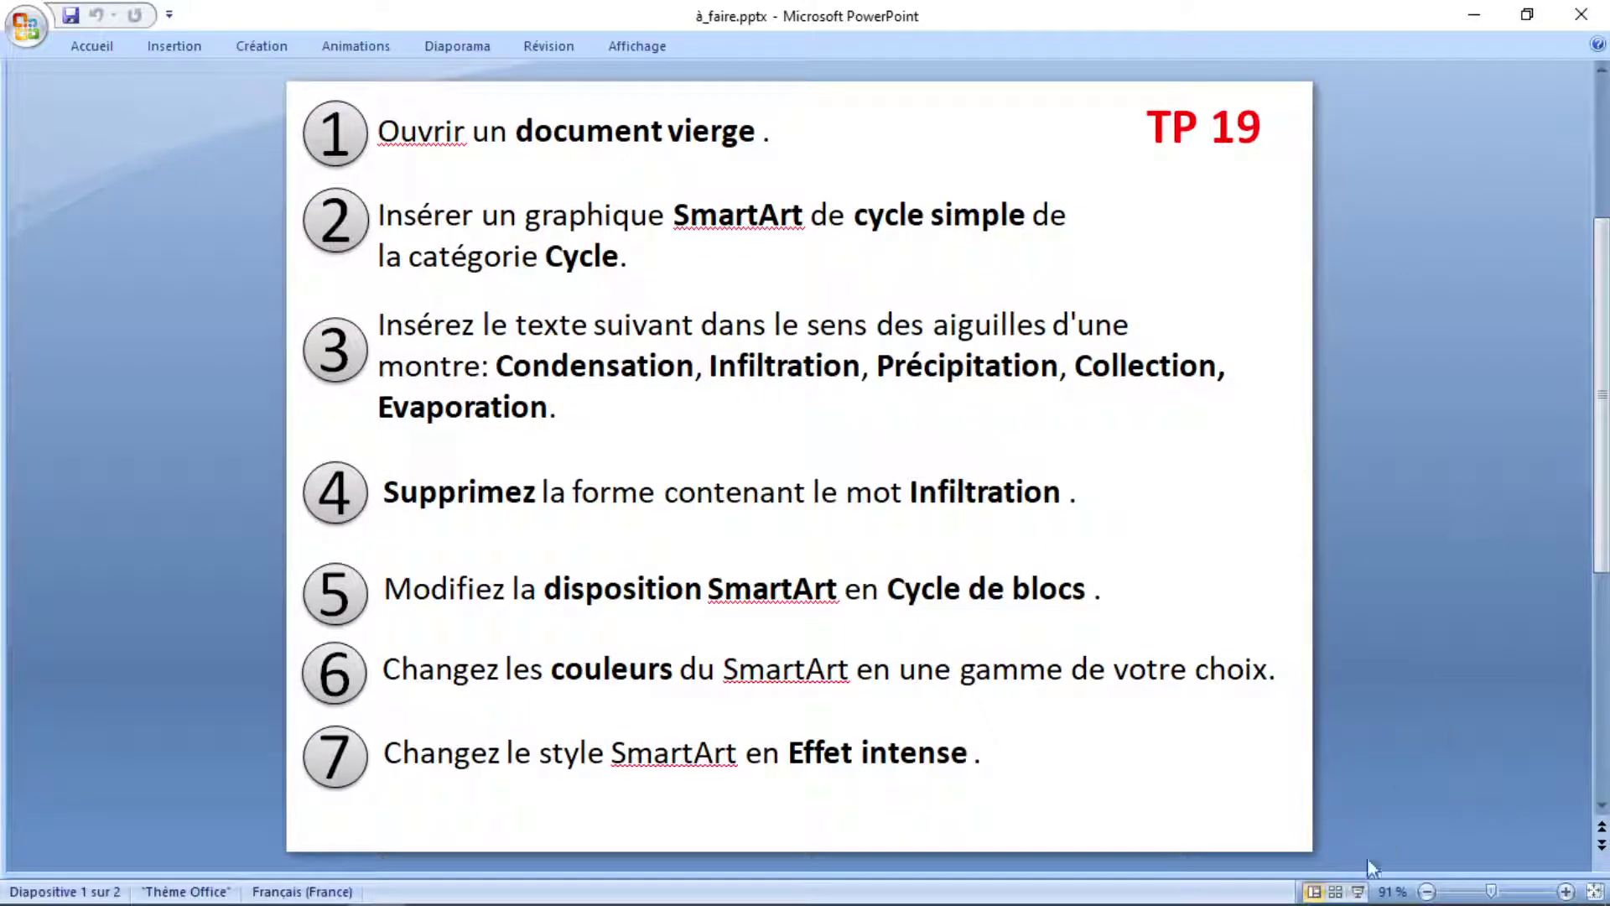
Create a new blank Word document (Document1) with Ctrl+N, checking the TP 19 instructions alongside.
left_click(1296, 884)
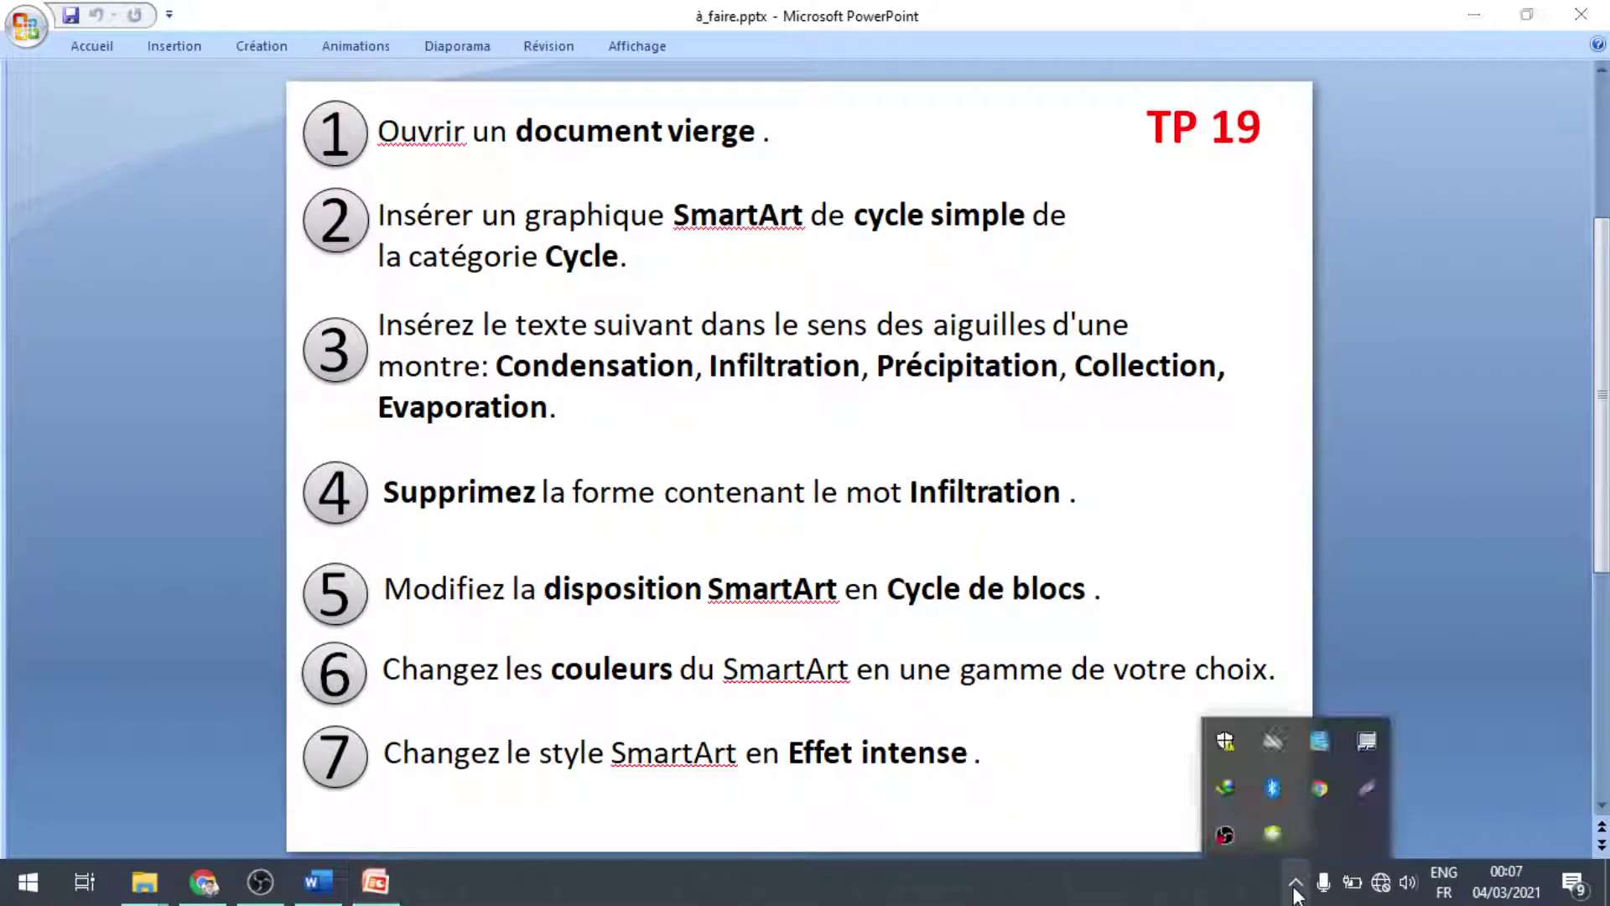
left_click(1405, 574)
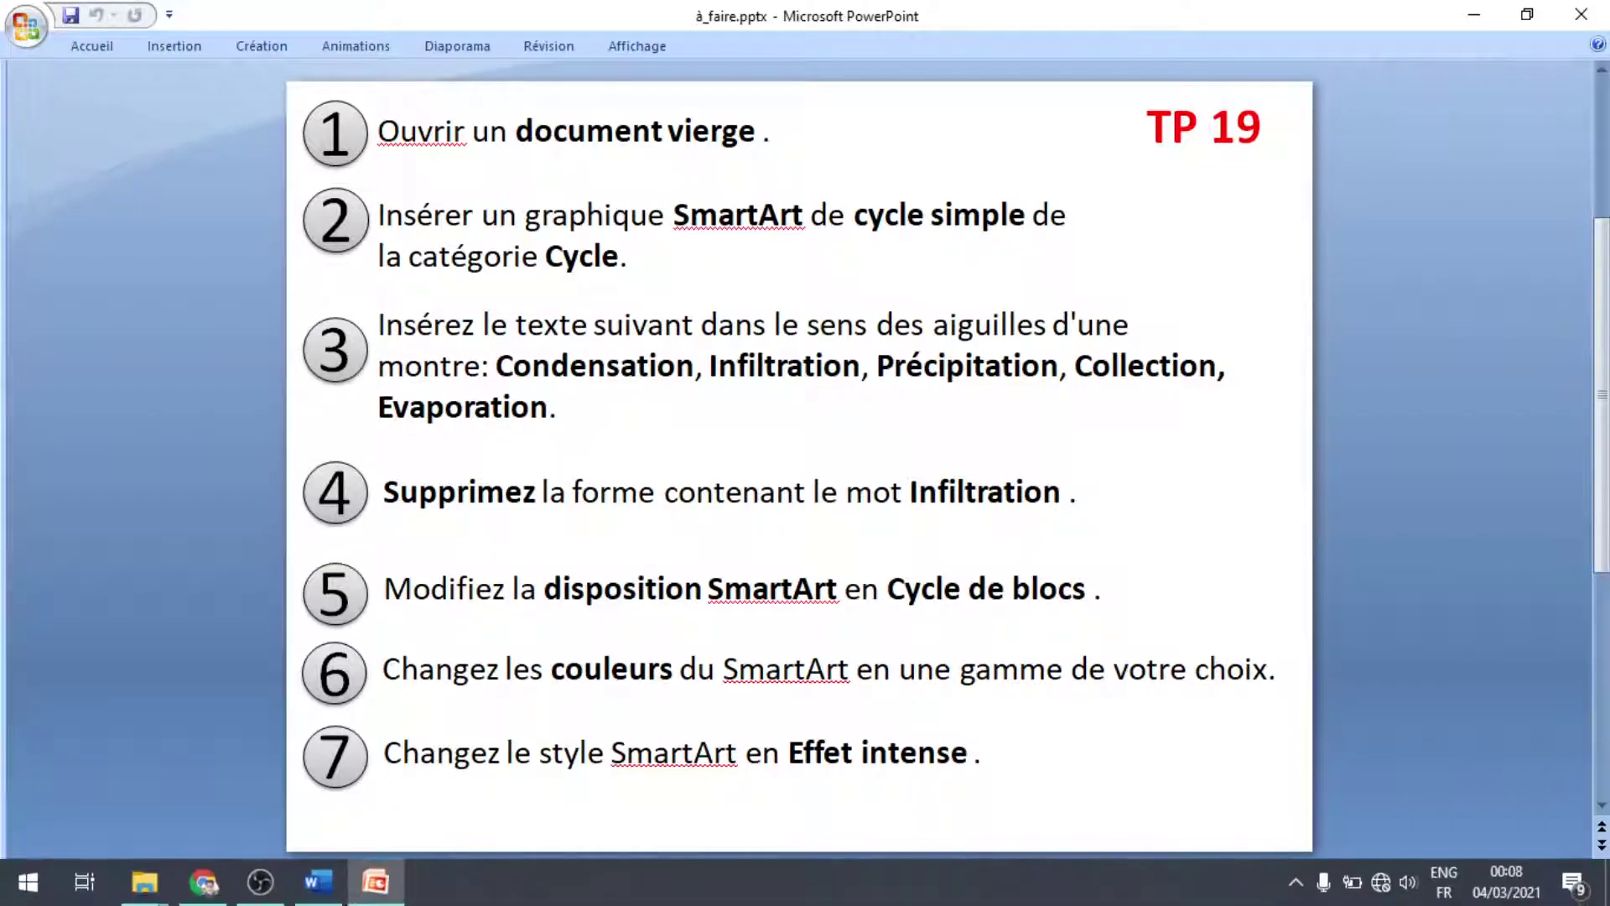
left_click(306, 887)
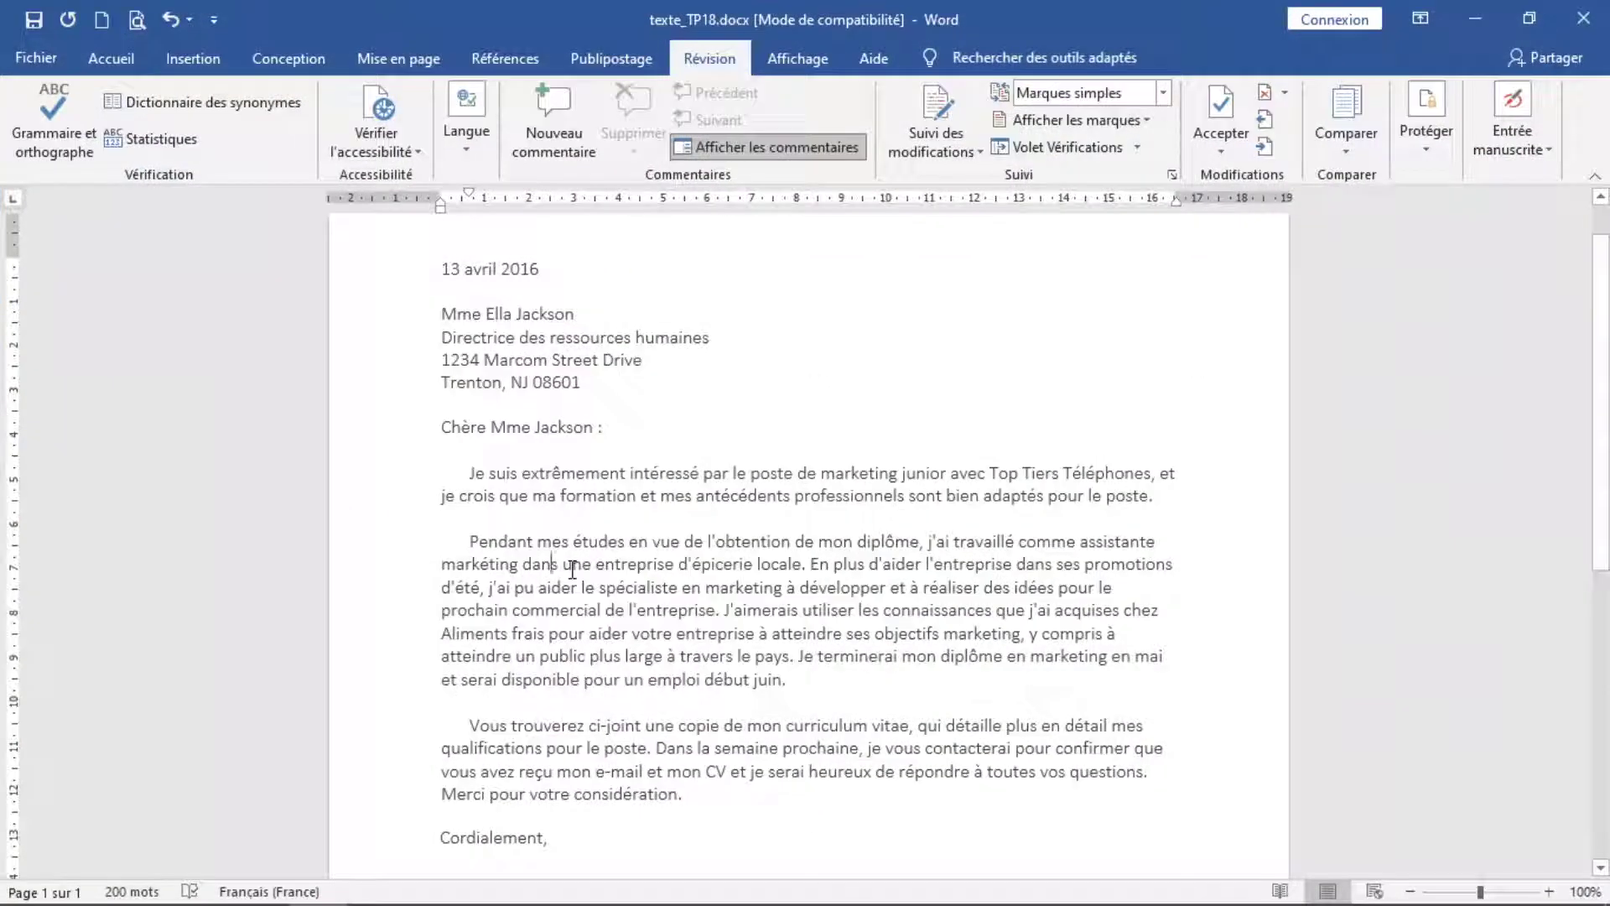
key("ctrl+n")
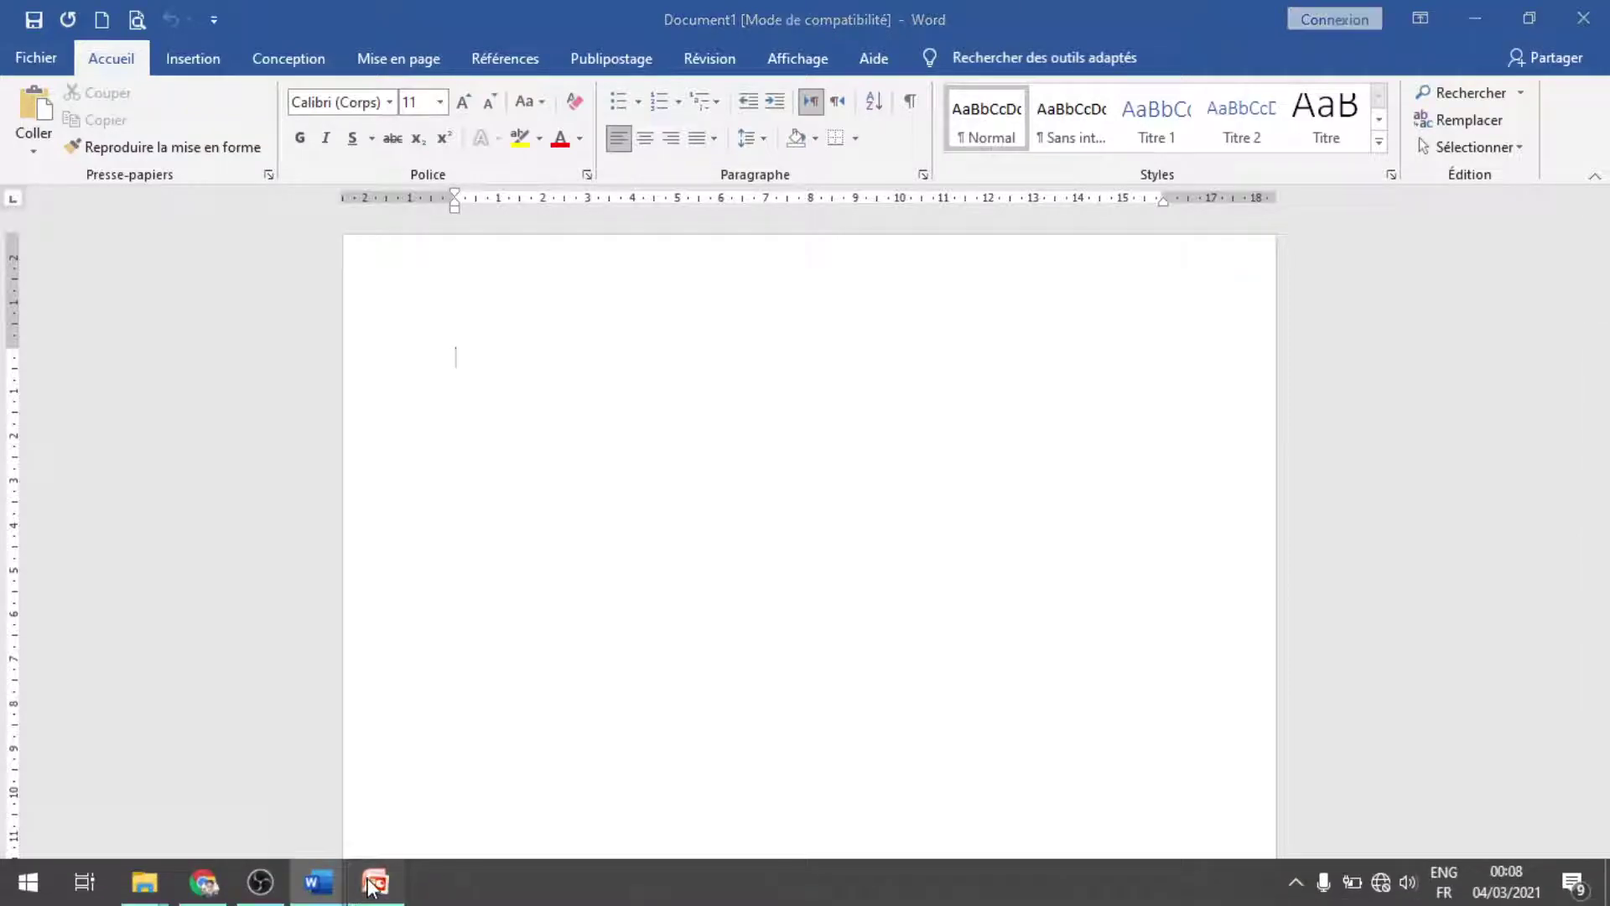
left_click(374, 884)
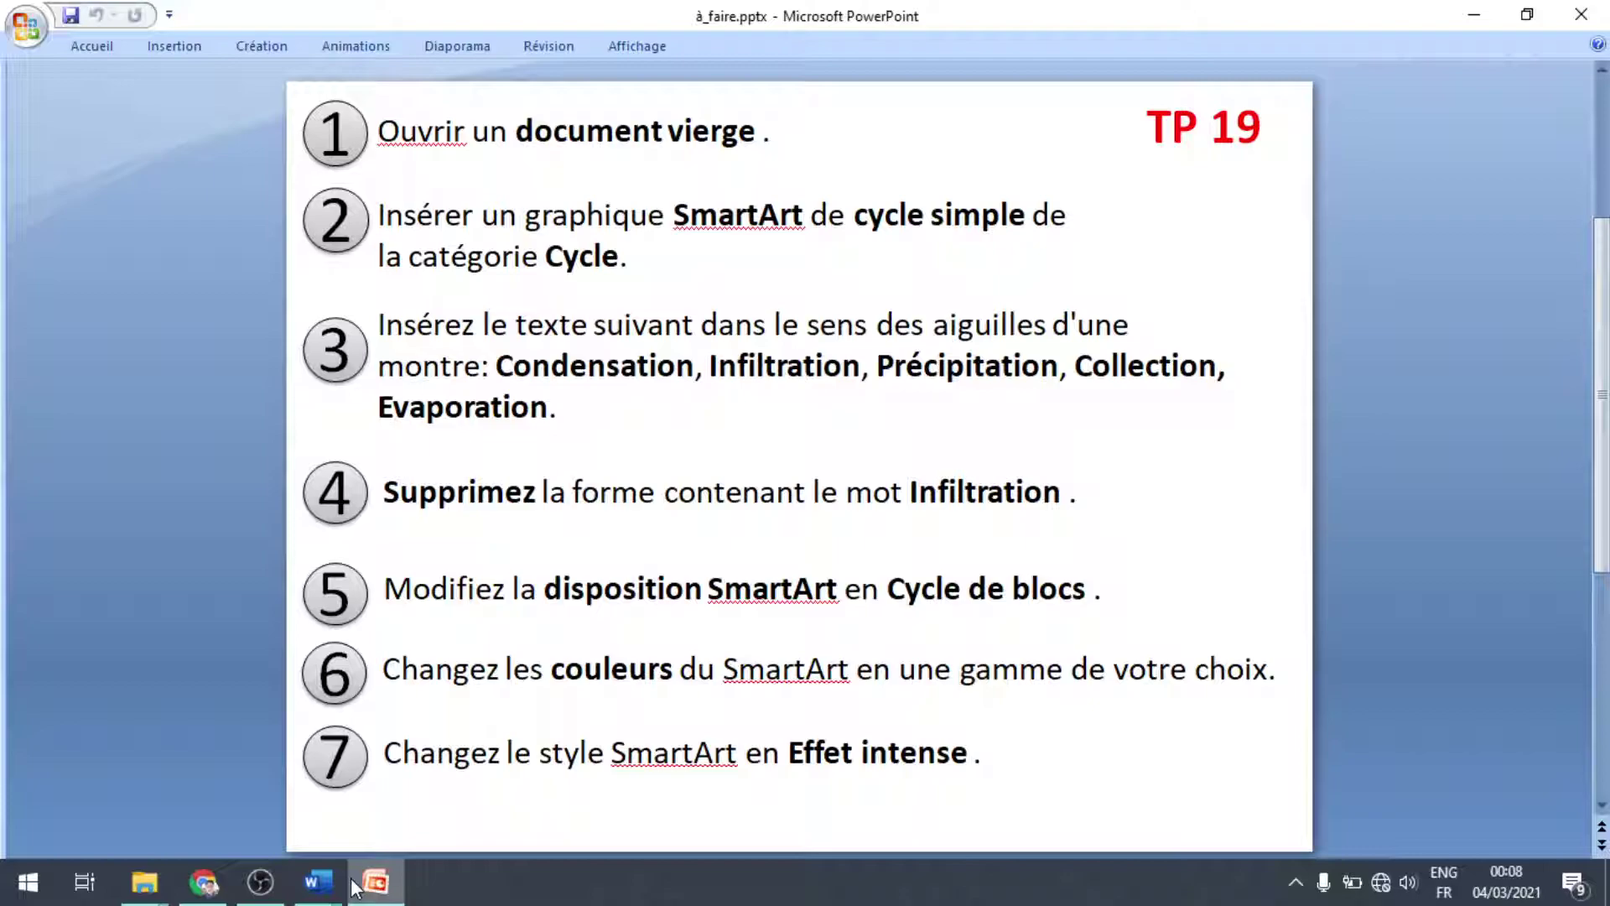
left_click(317, 882)
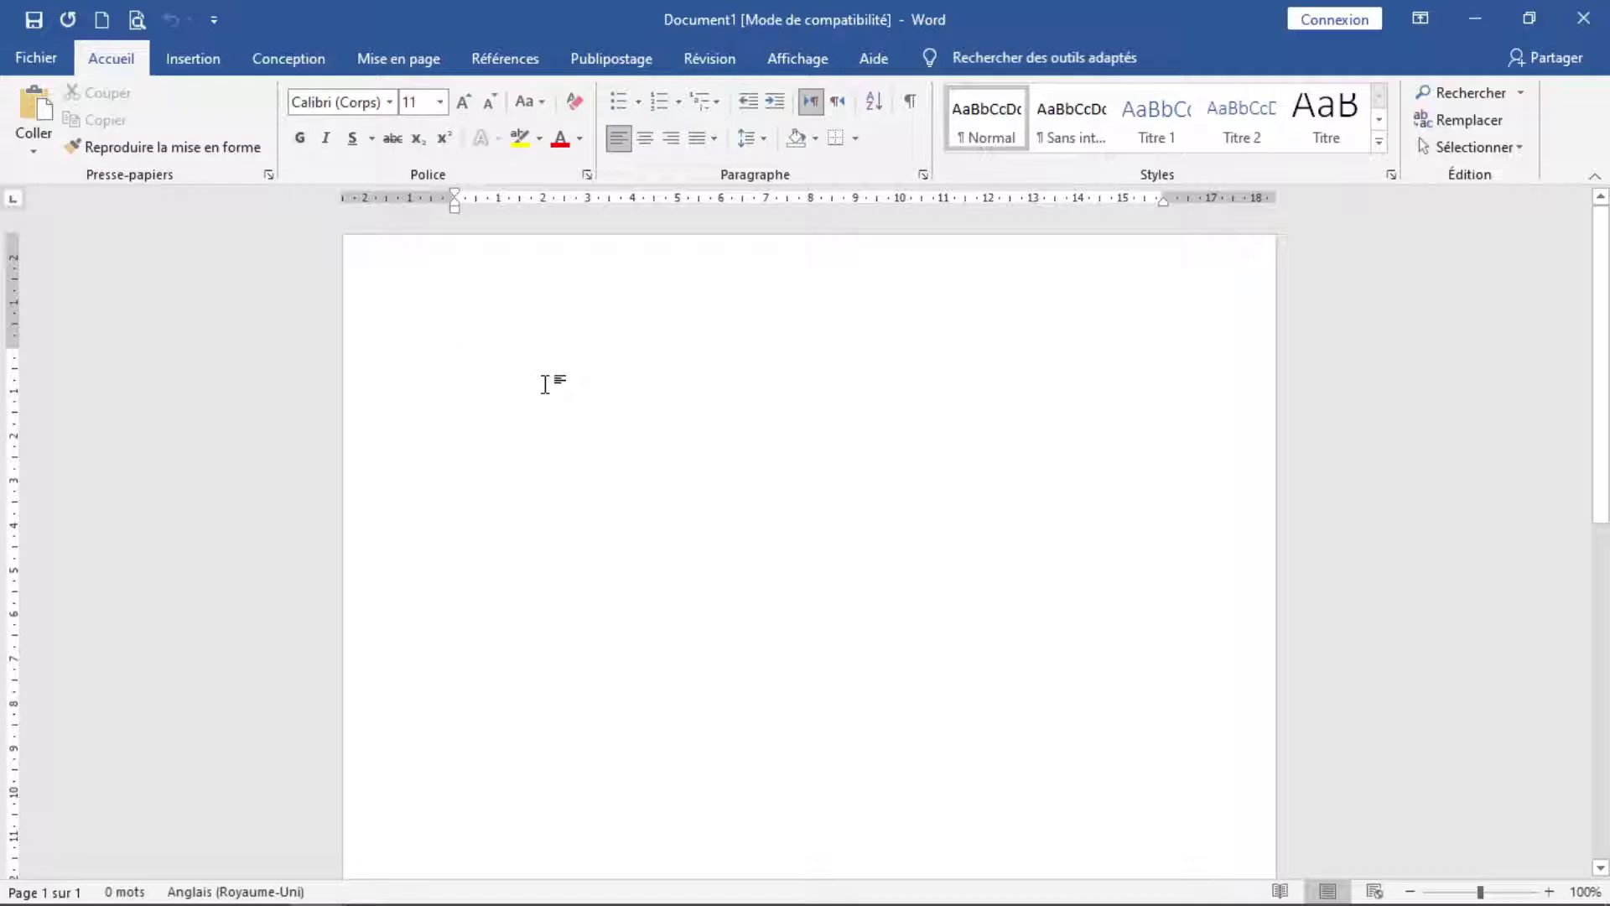
Insert a five-circle Cycle simple SmartArt from the Cycle category.
left_click(202, 73)
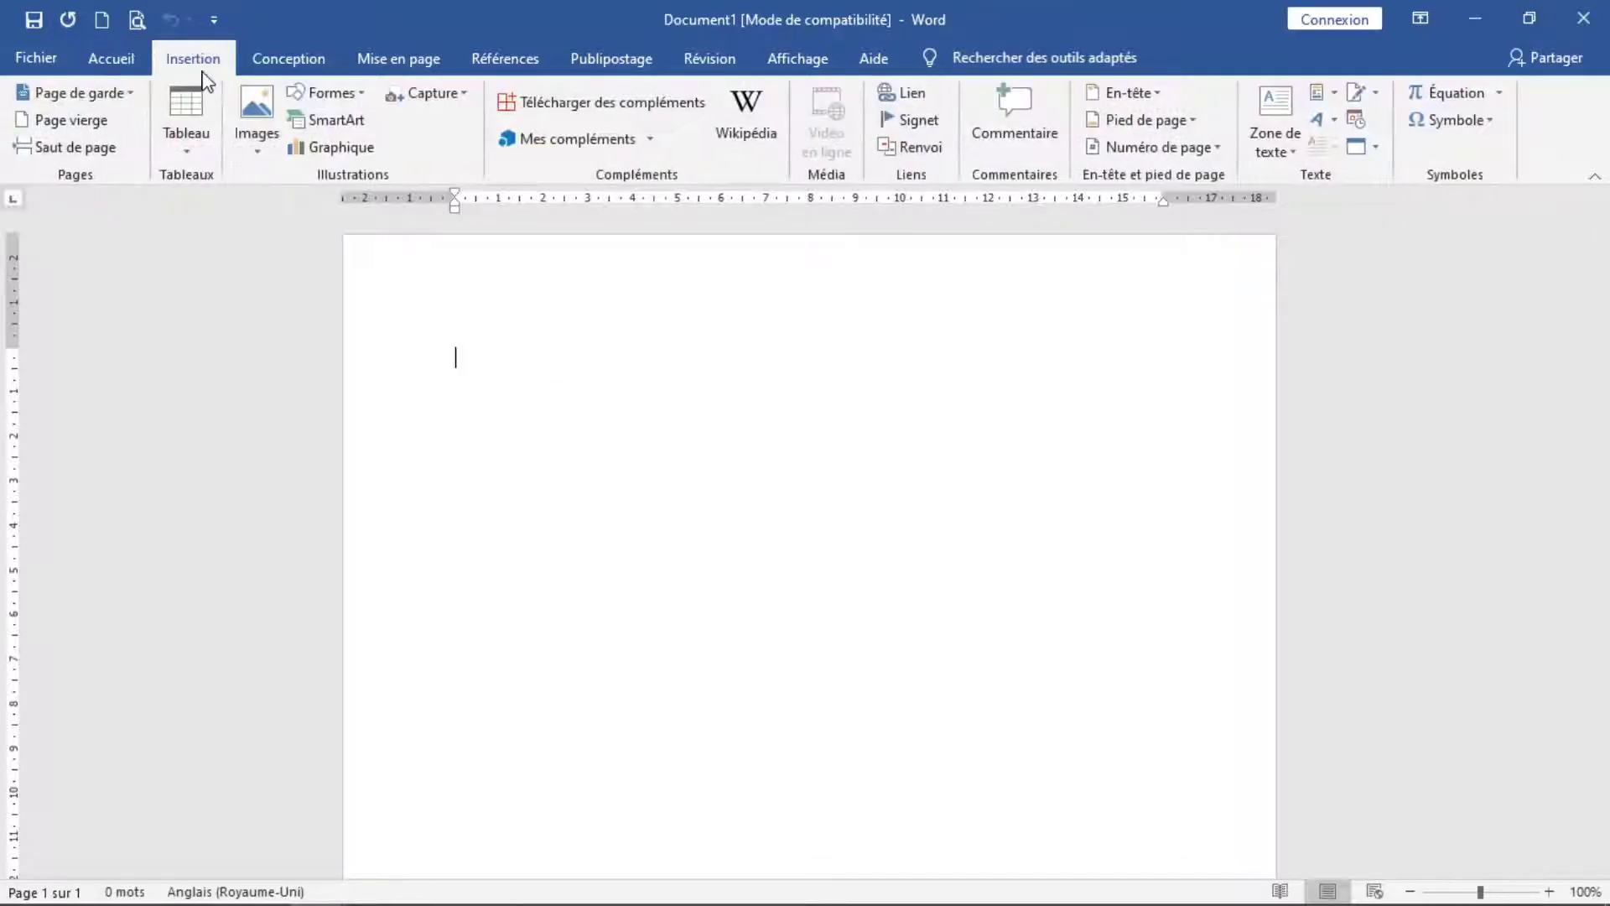
left_click(339, 122)
mouse_move(531, 243)
left_mouse_down()
mouse_move(493, 265)
mouse_move(530, 220)
left_mouse_up()
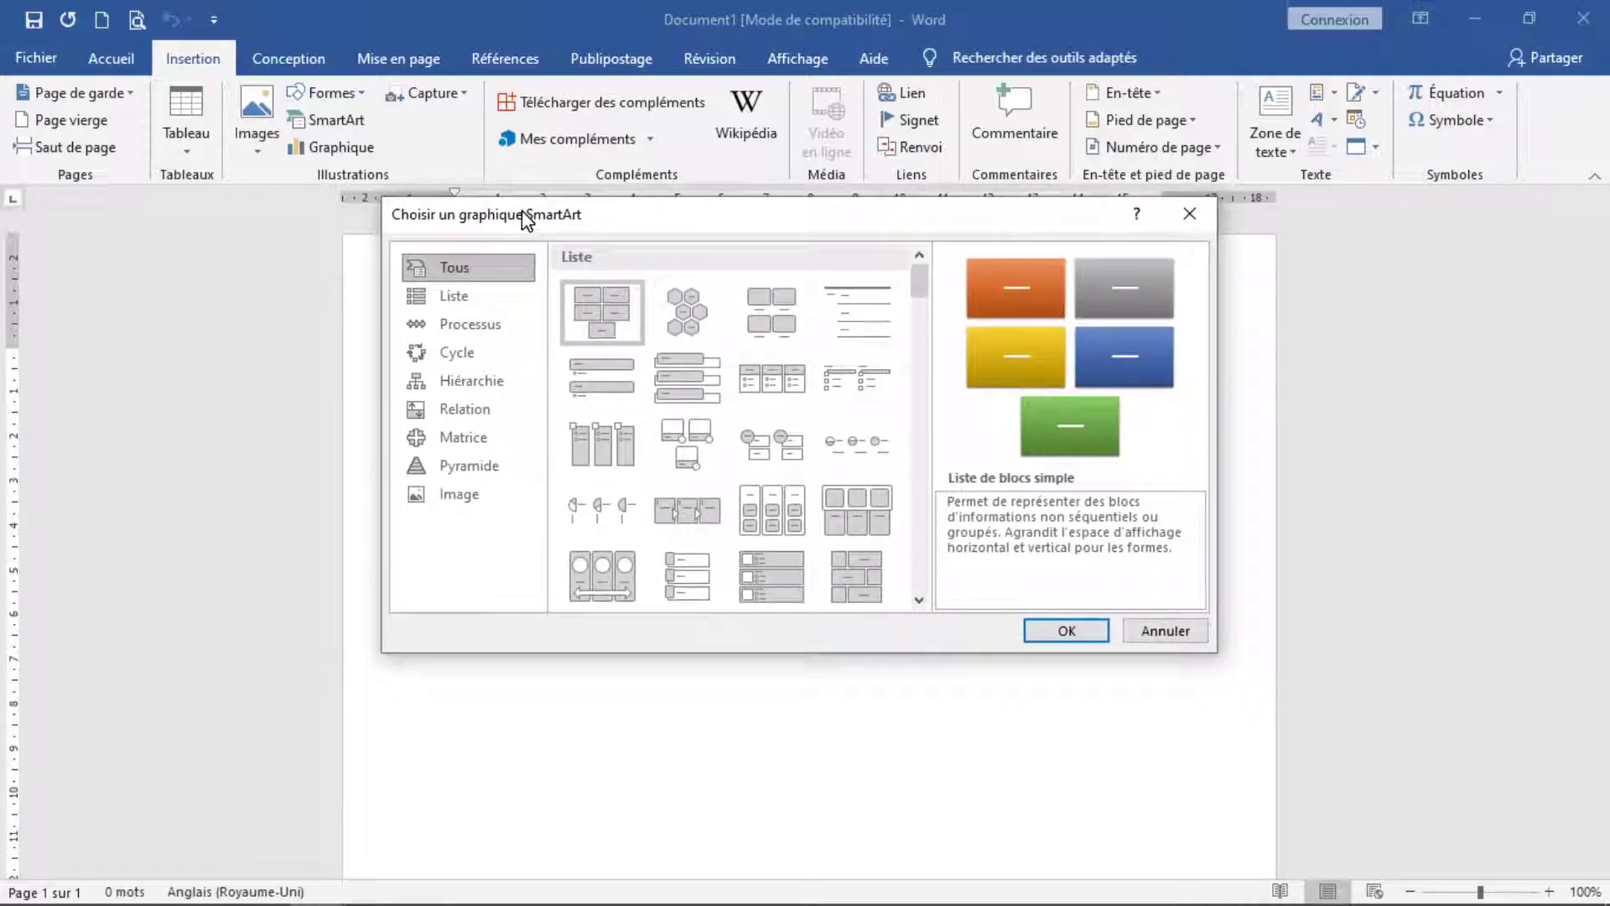
left_click(483, 359)
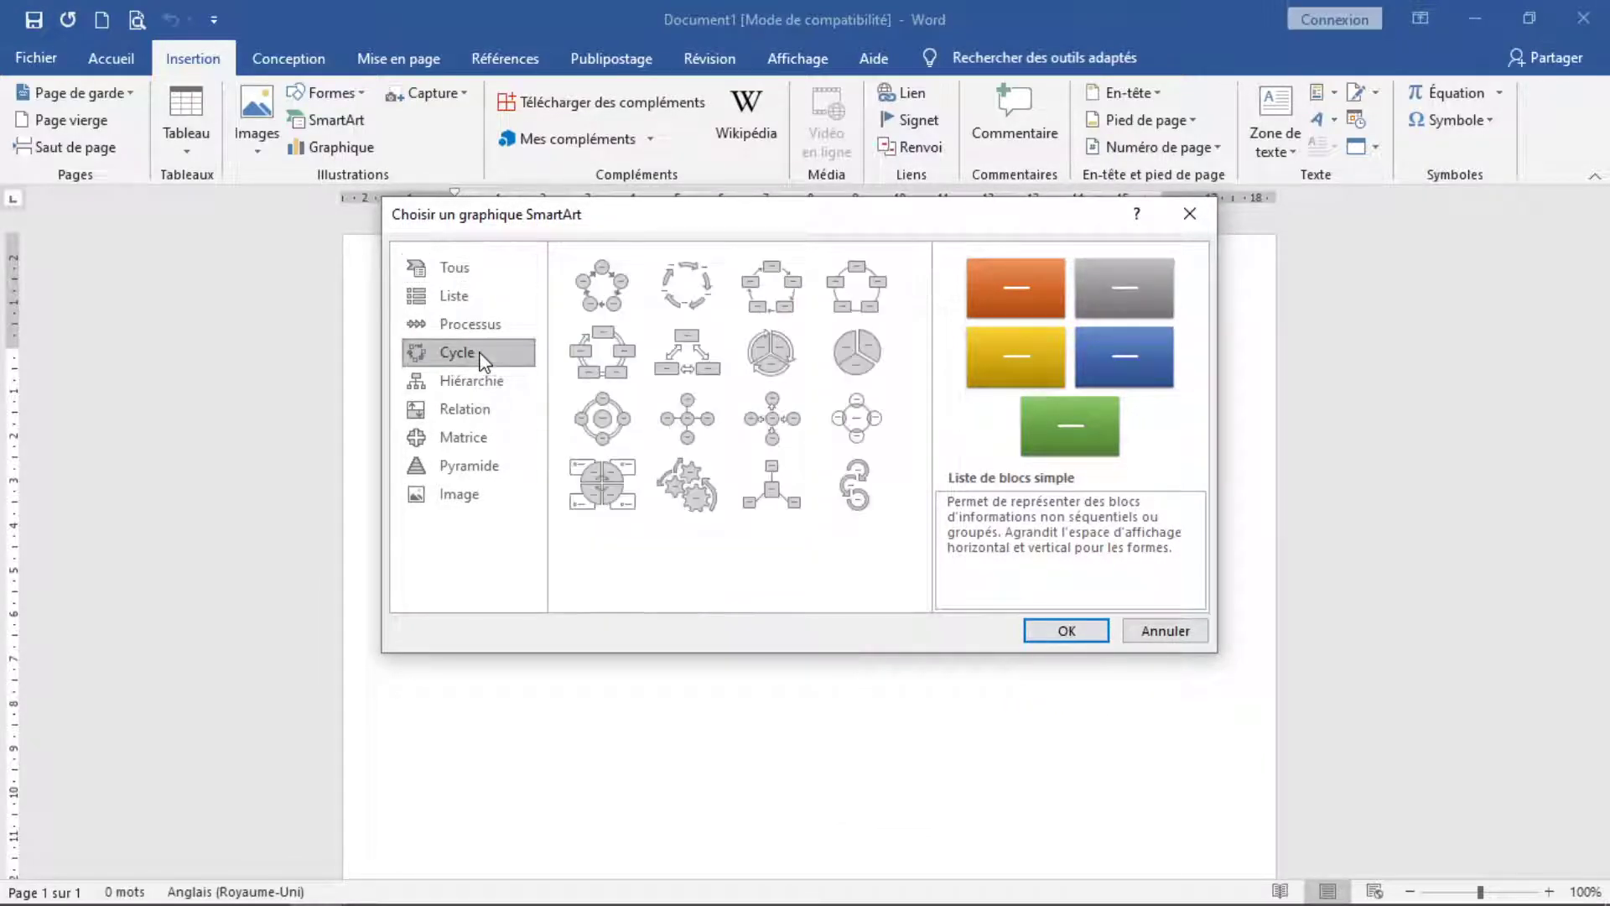
left_click(613, 292)
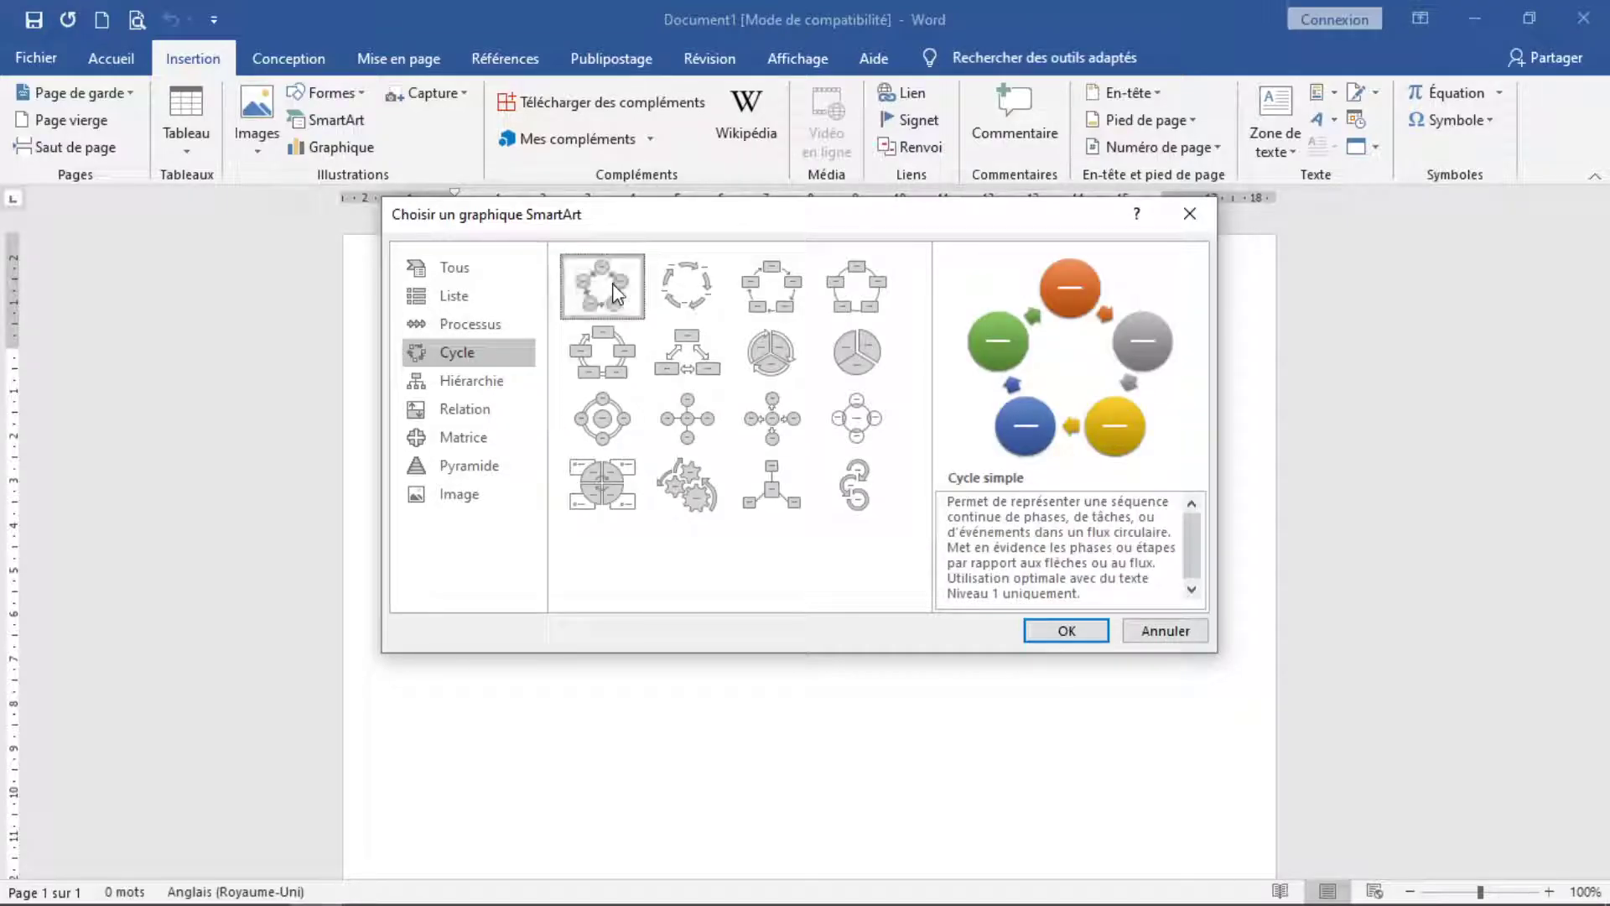
left_click(1065, 631)
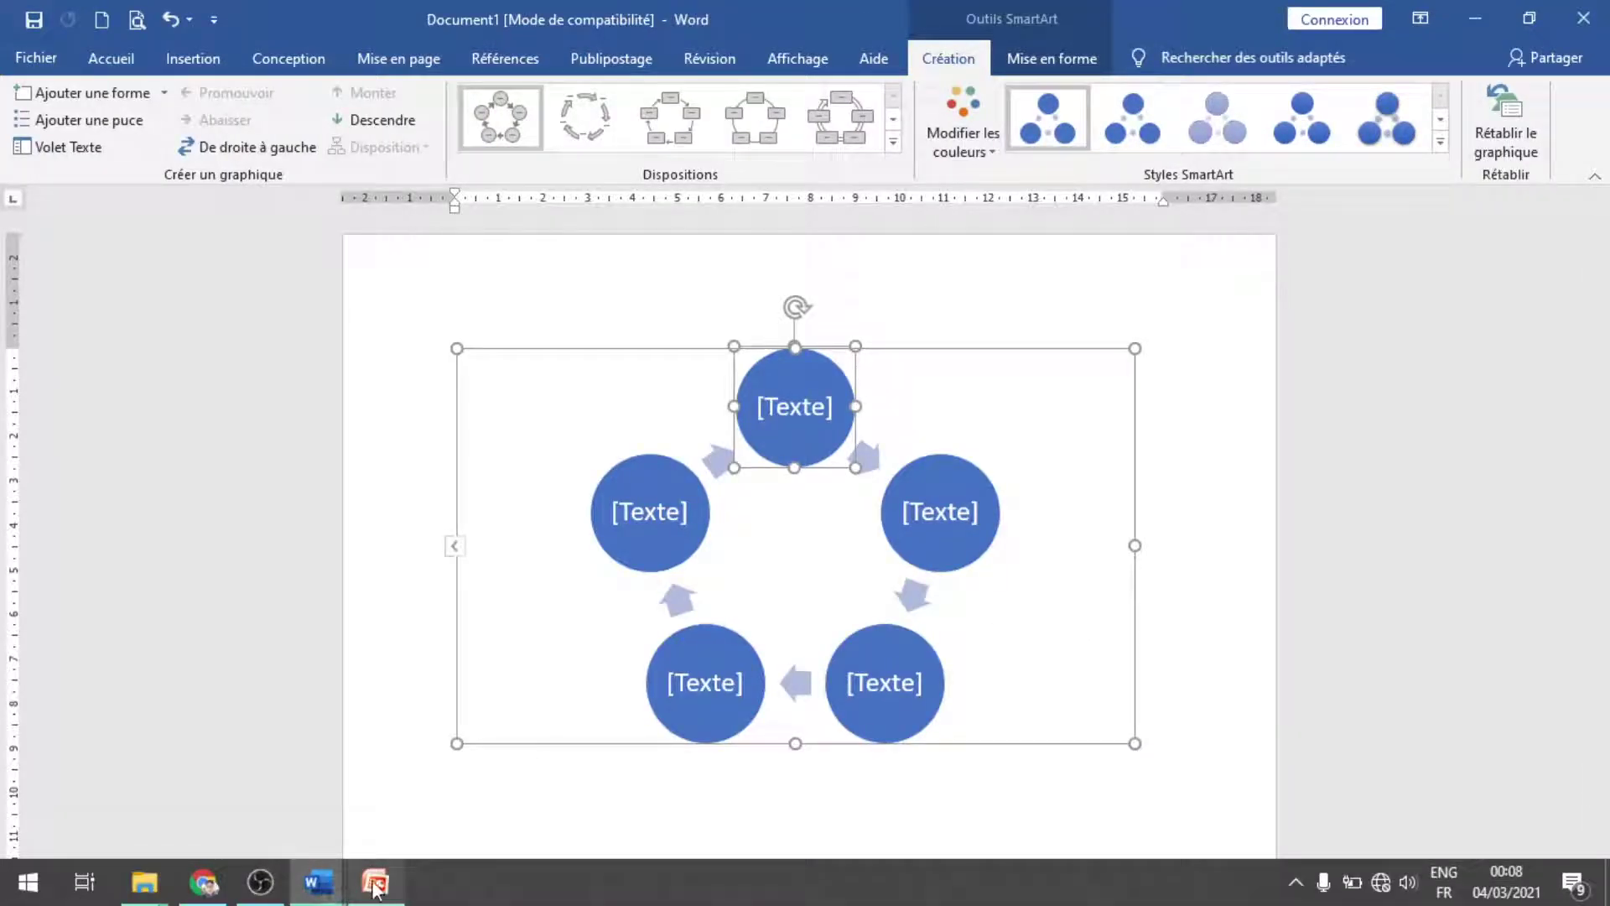
left_click(375, 882)
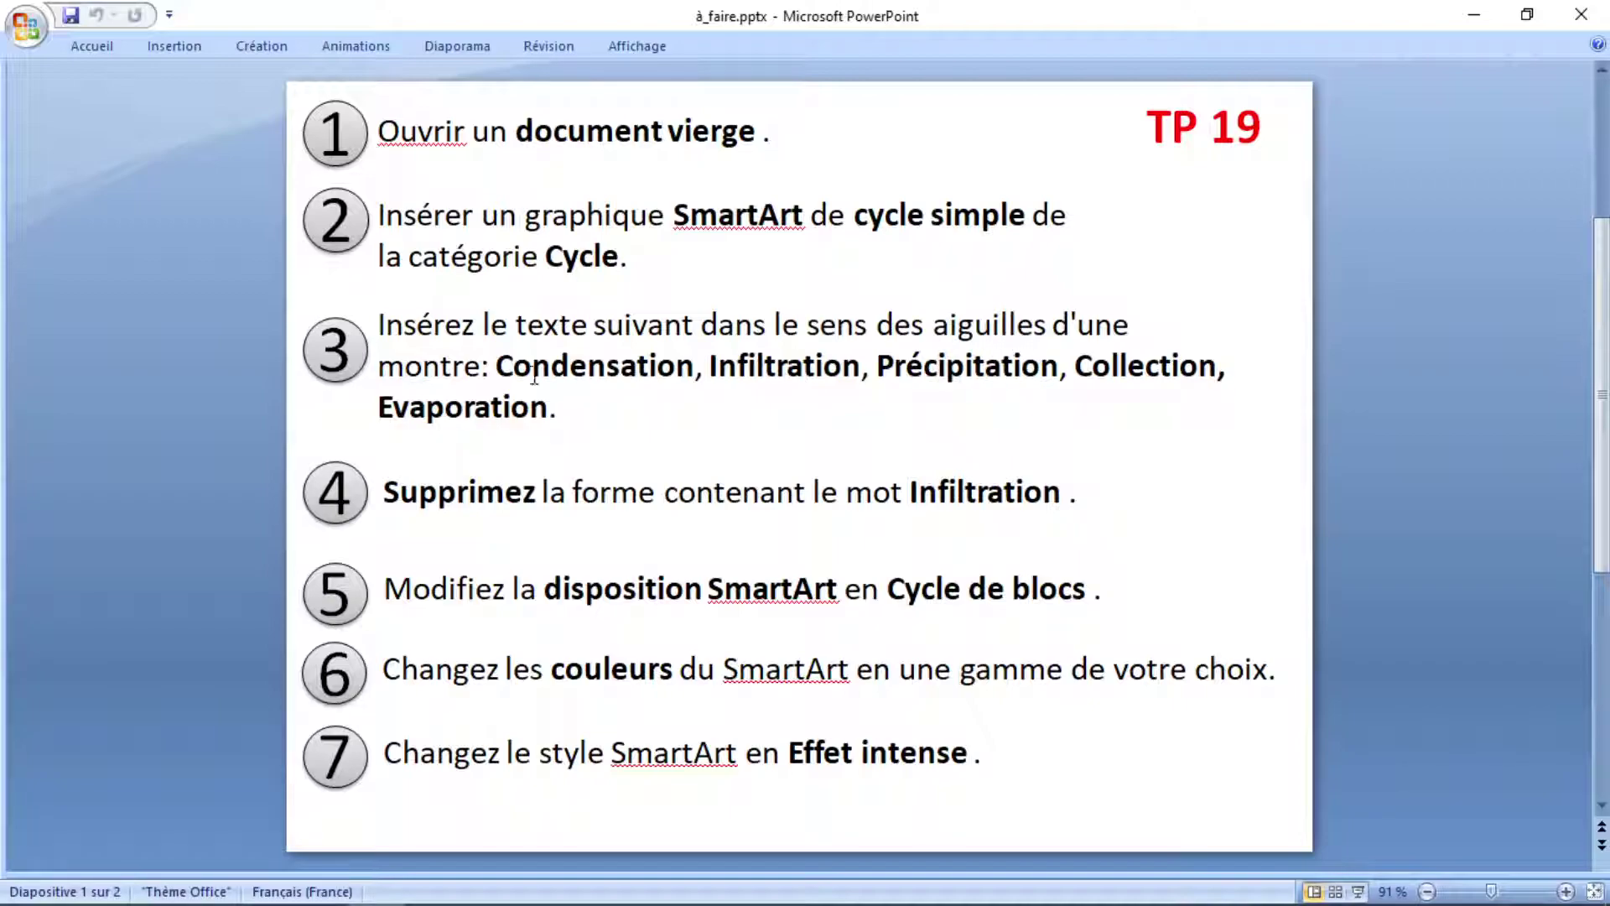
Copy 'Condensation' from the instructions and close texte_TP18.docx without saving.
double_click(600, 373)
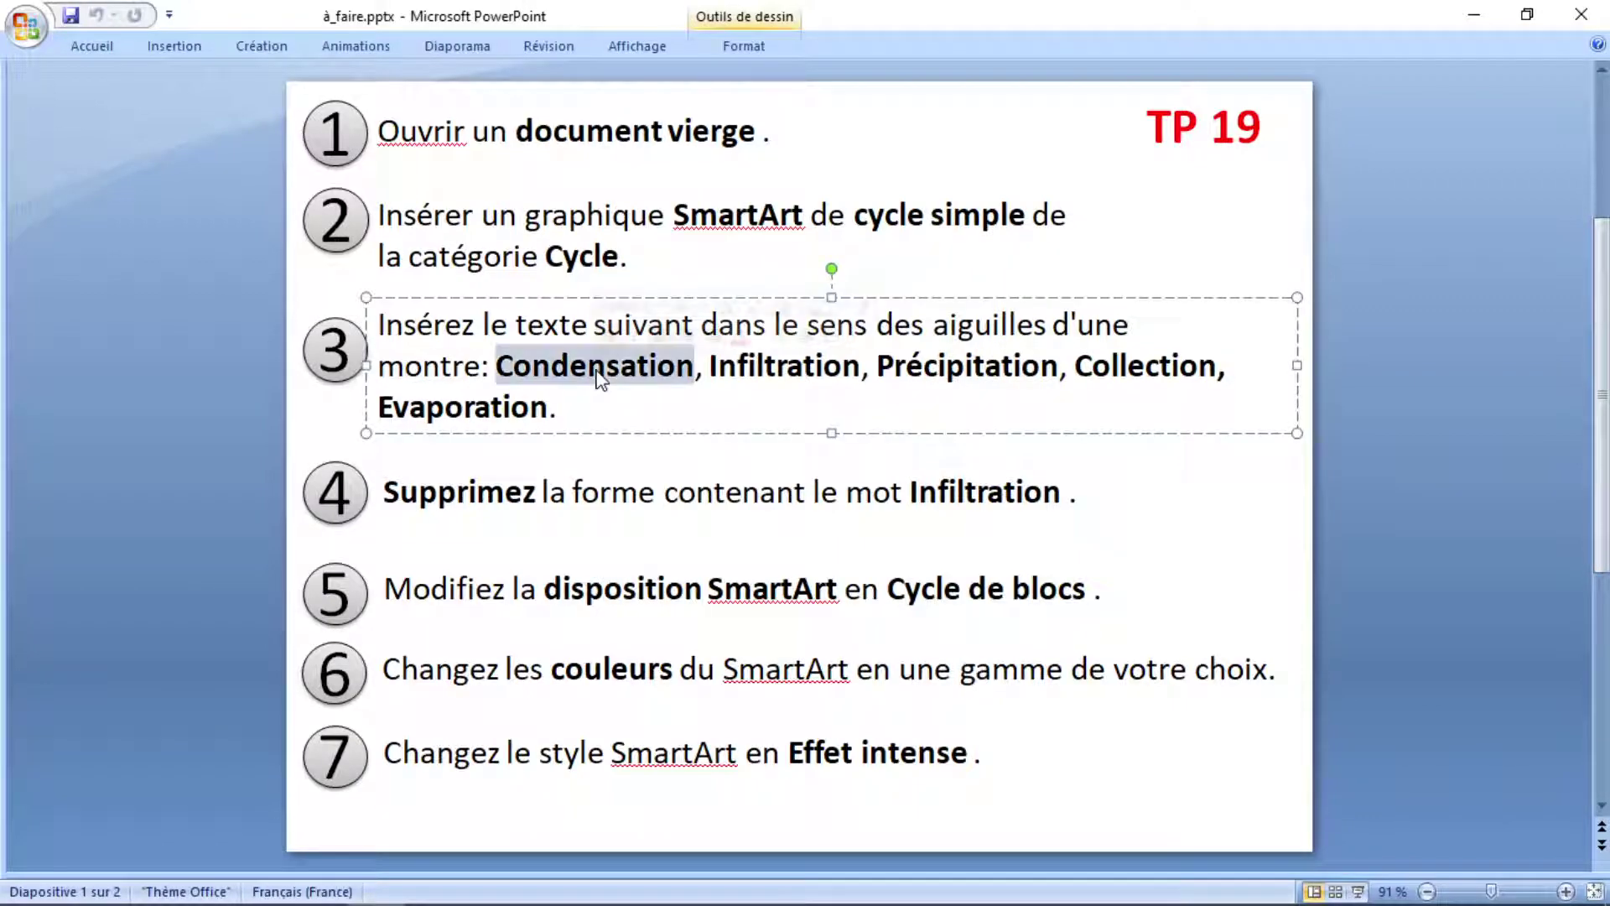
key("ctrl+c")
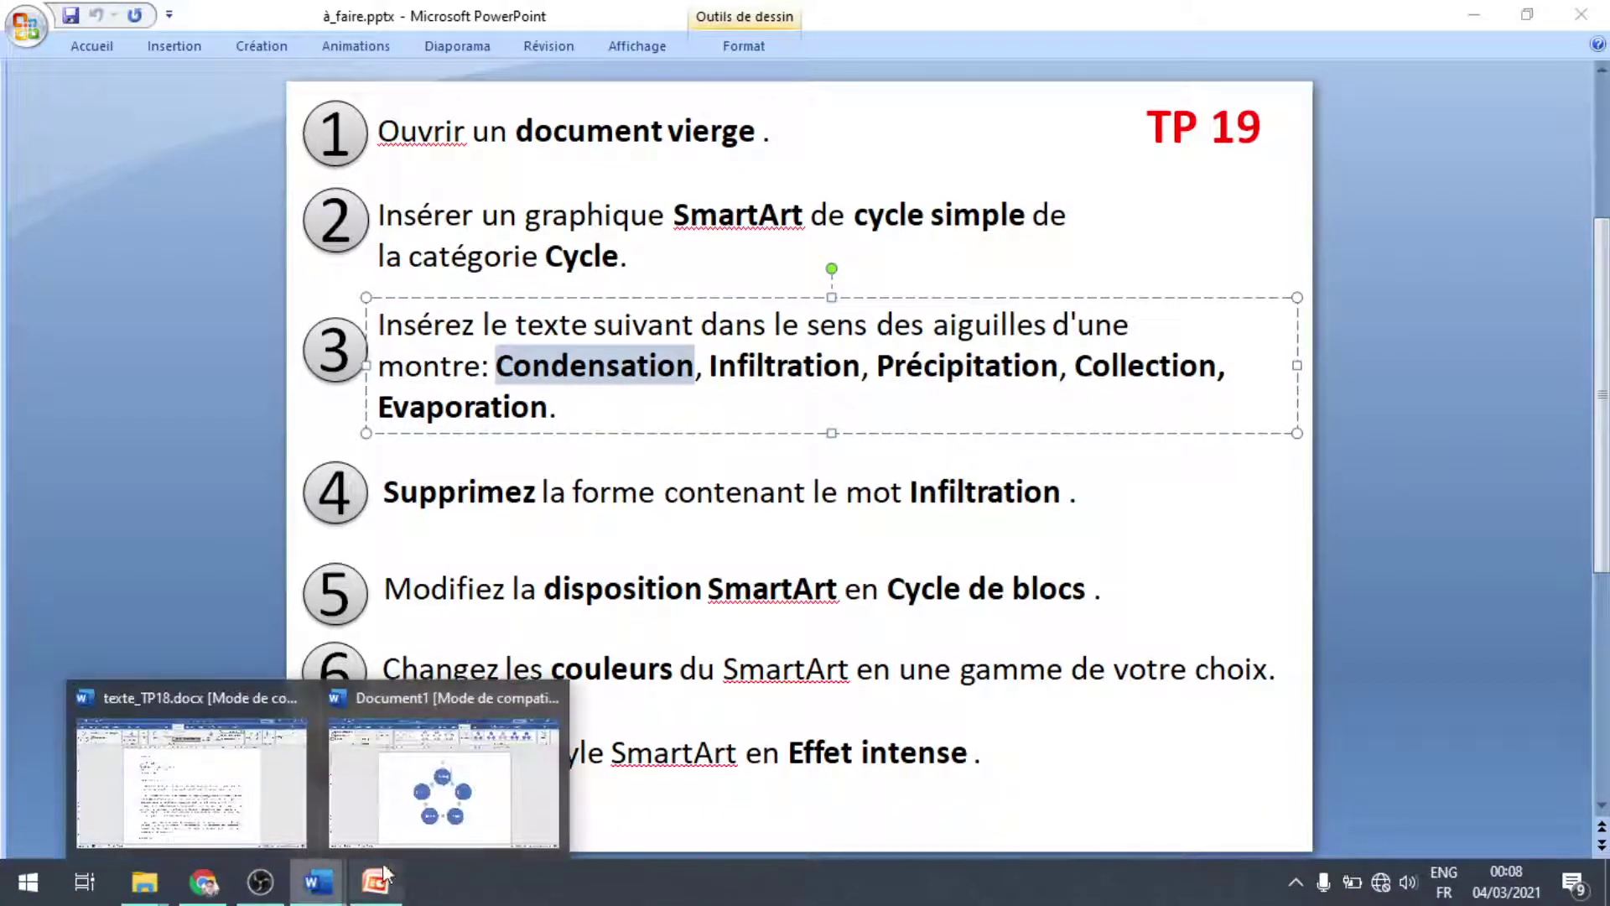
mouse_move(315, 883)
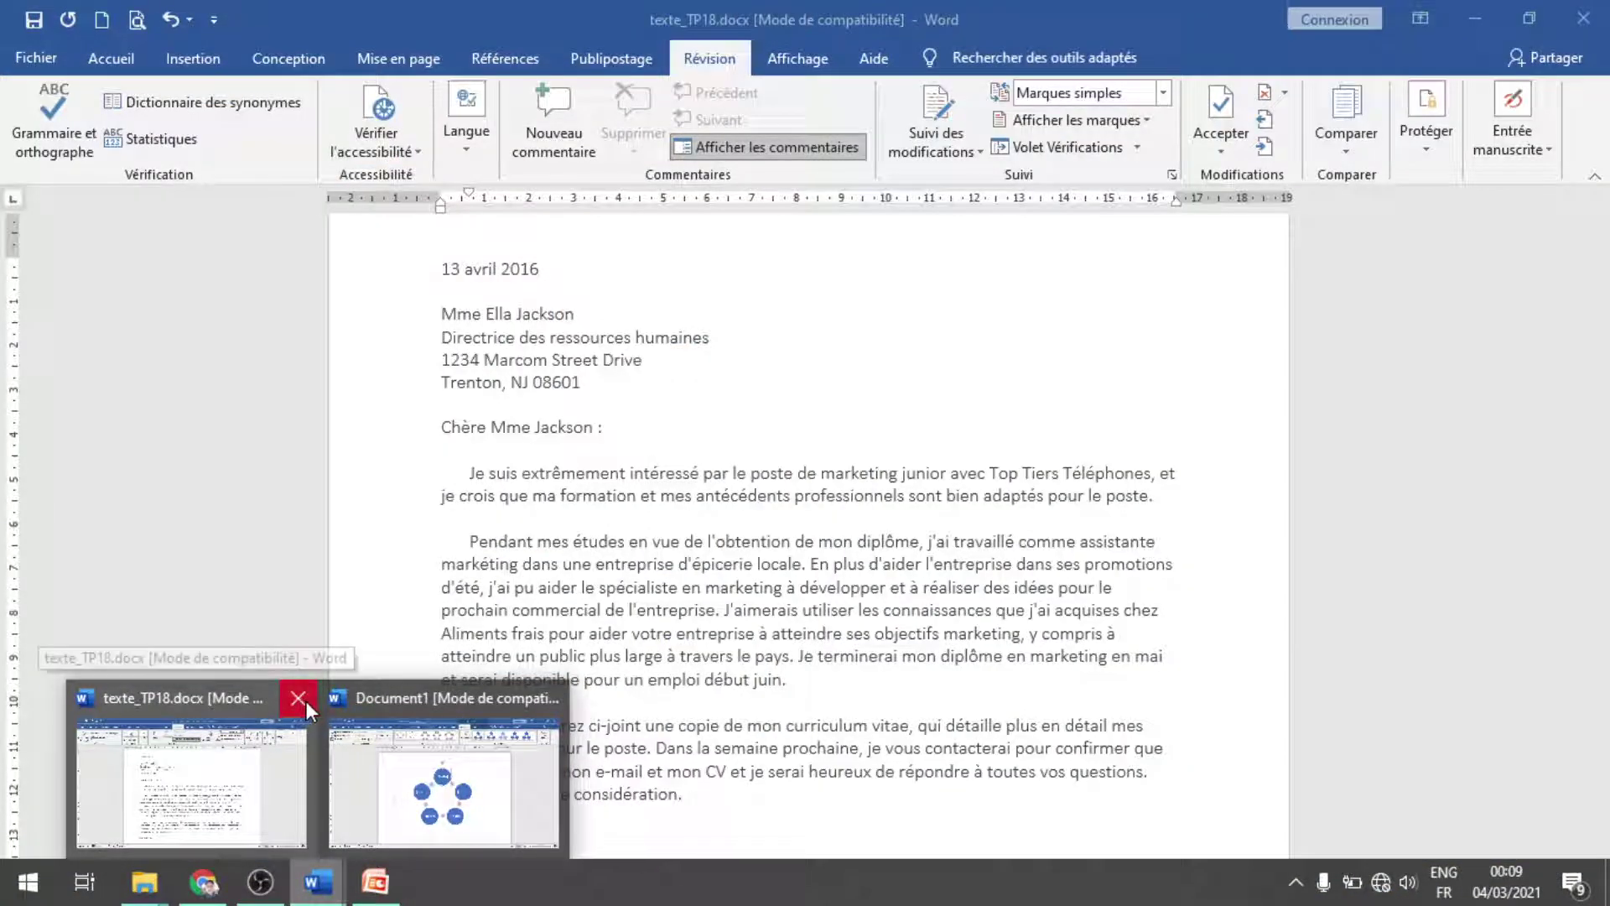
left_click(304, 703)
key("alt+F4")
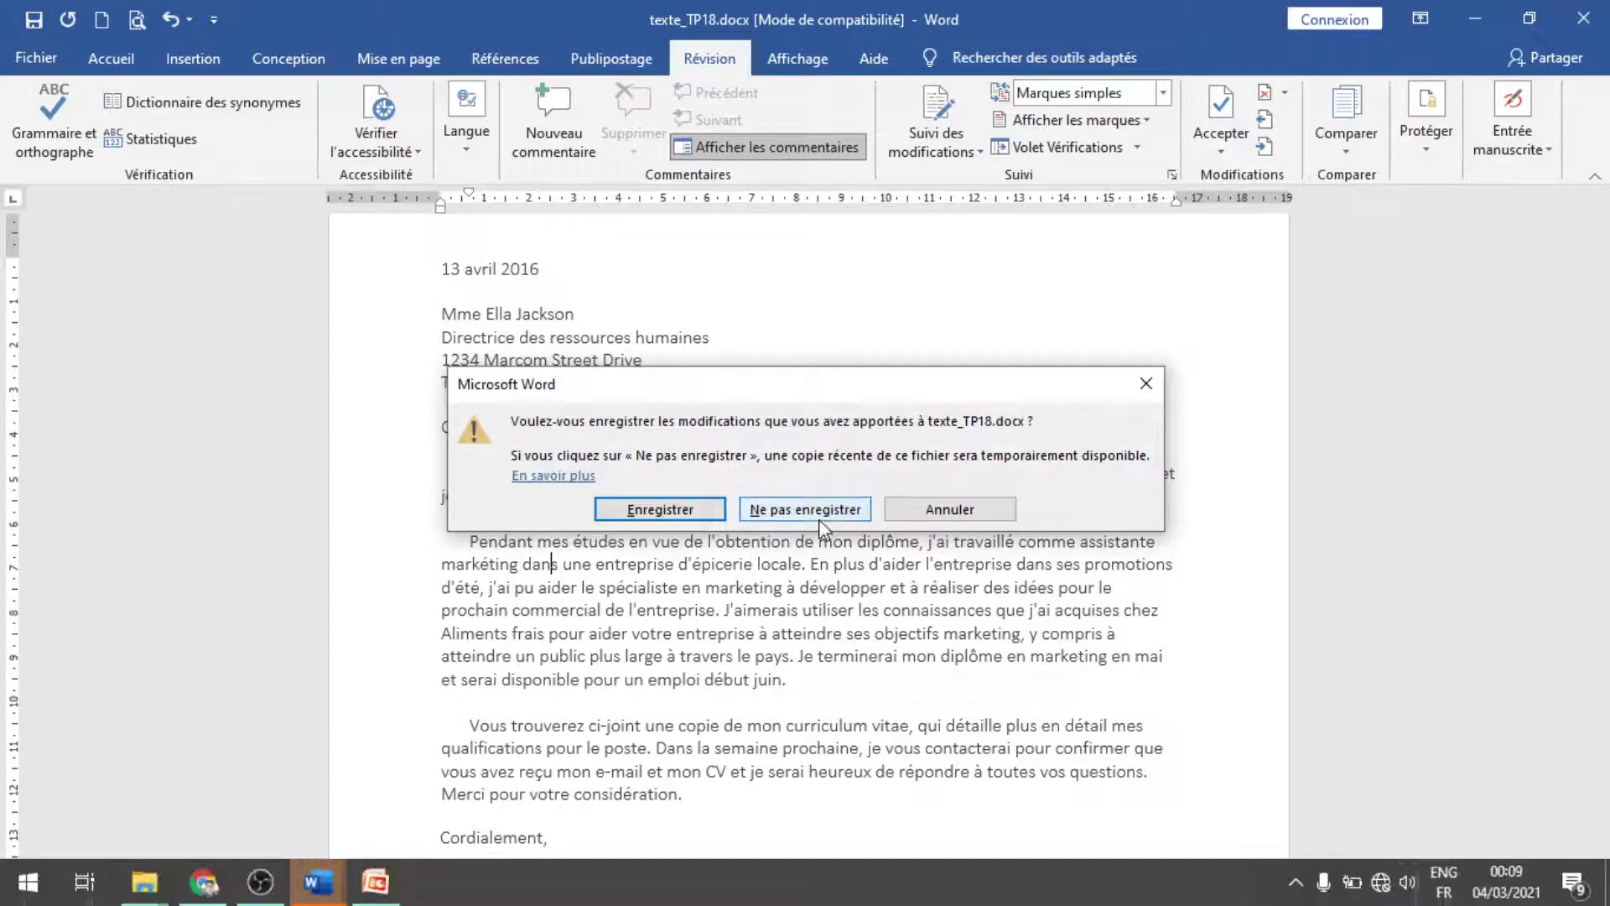
left_click(819, 517)
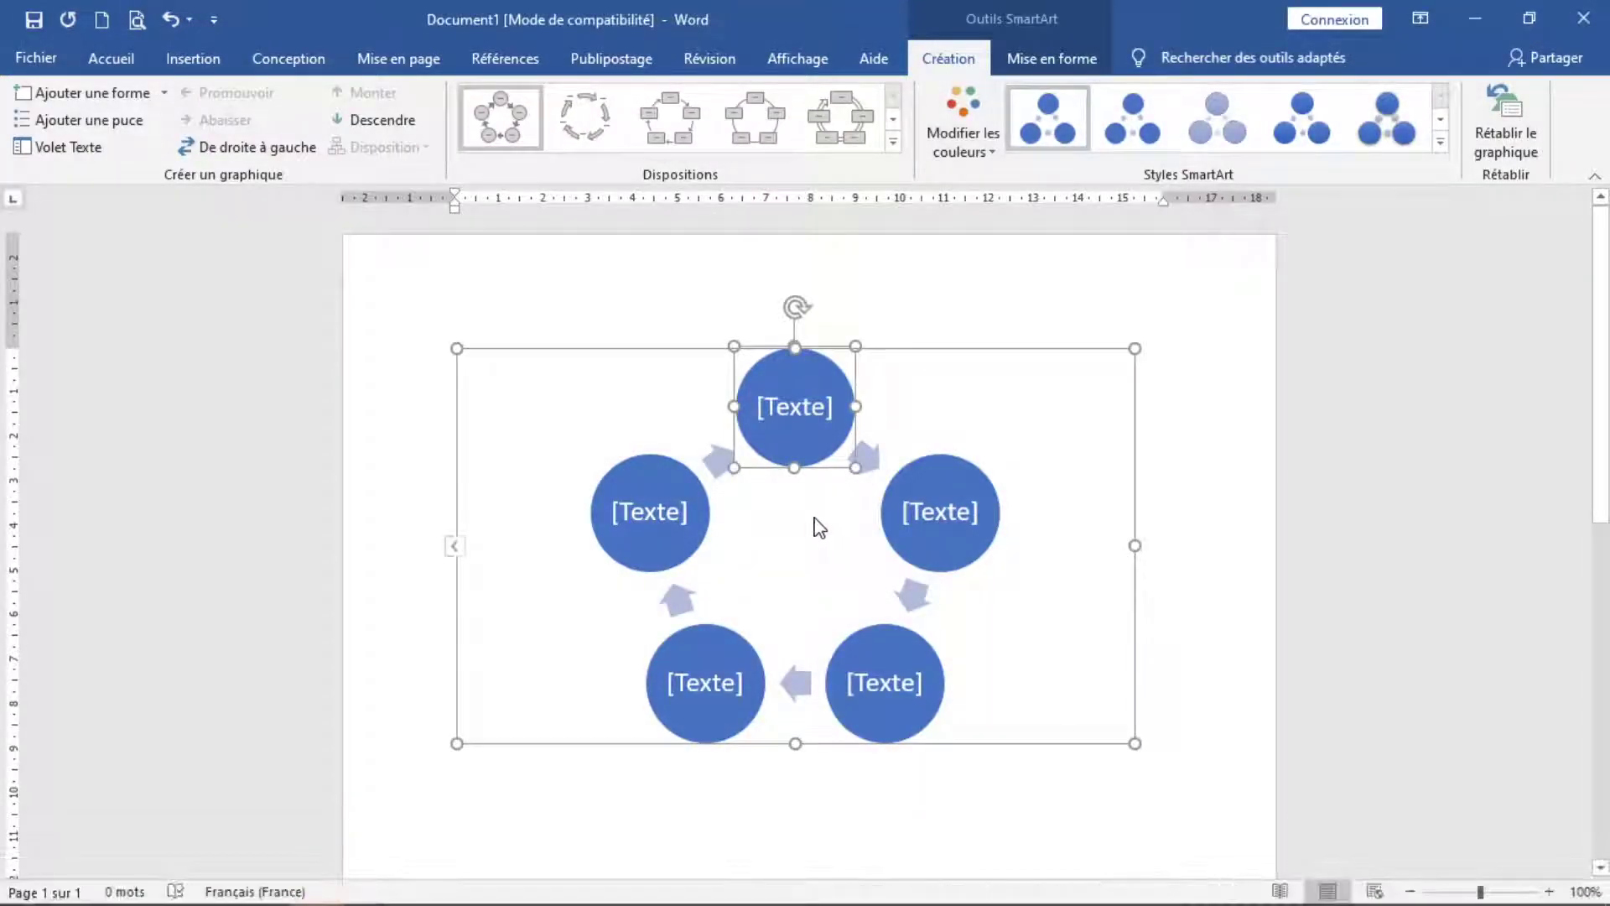
left_click(1208, 399)
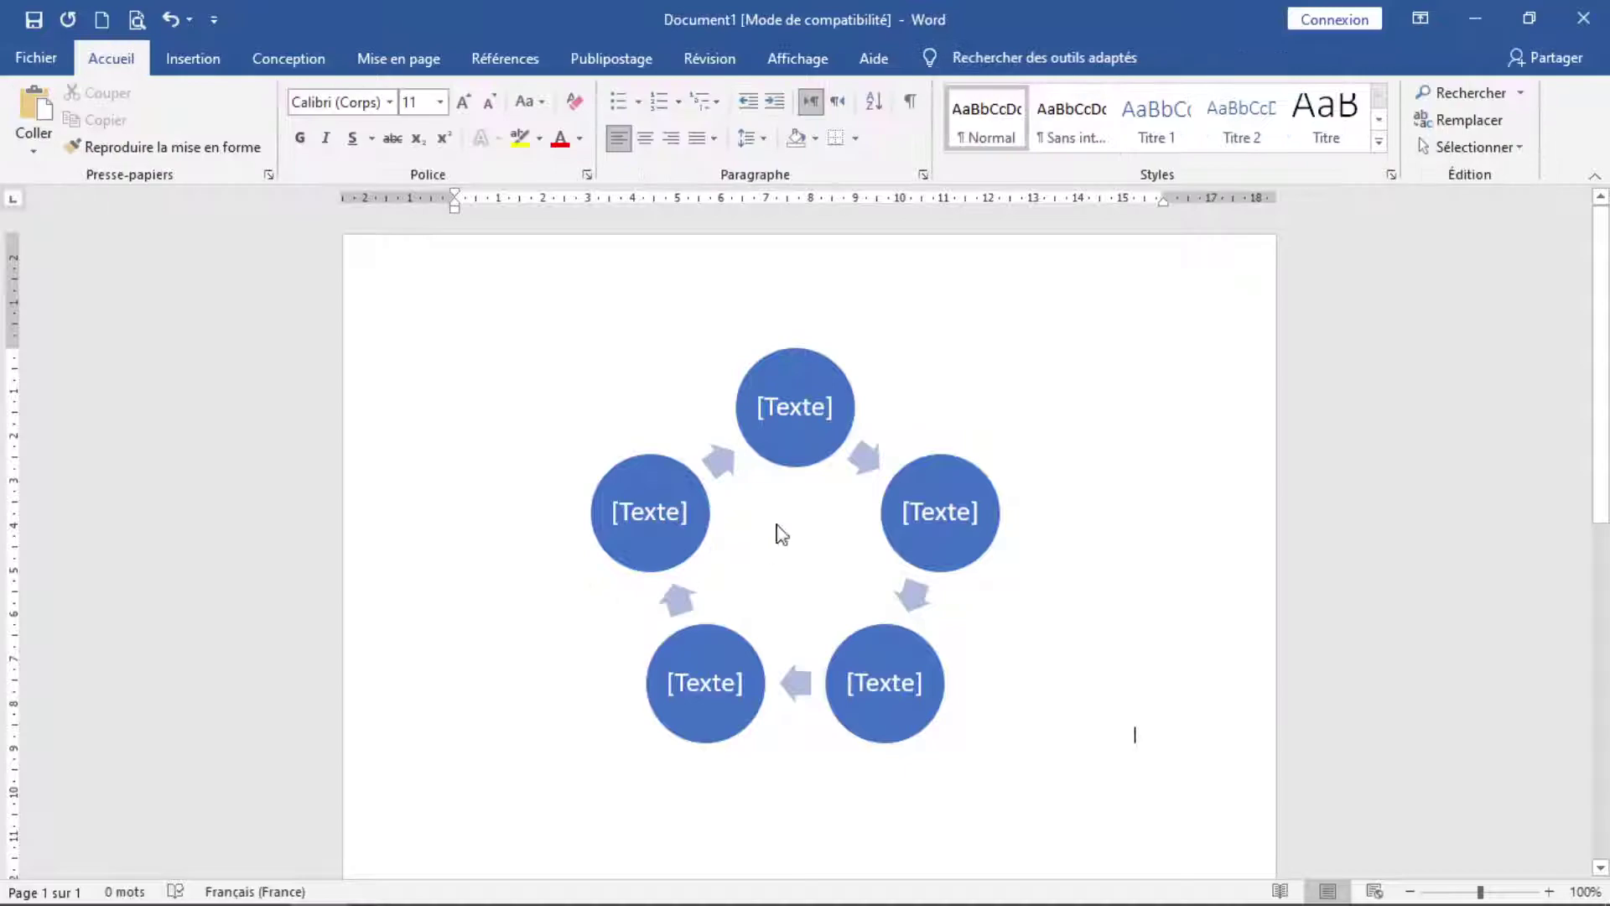
mouse_move(375, 882)
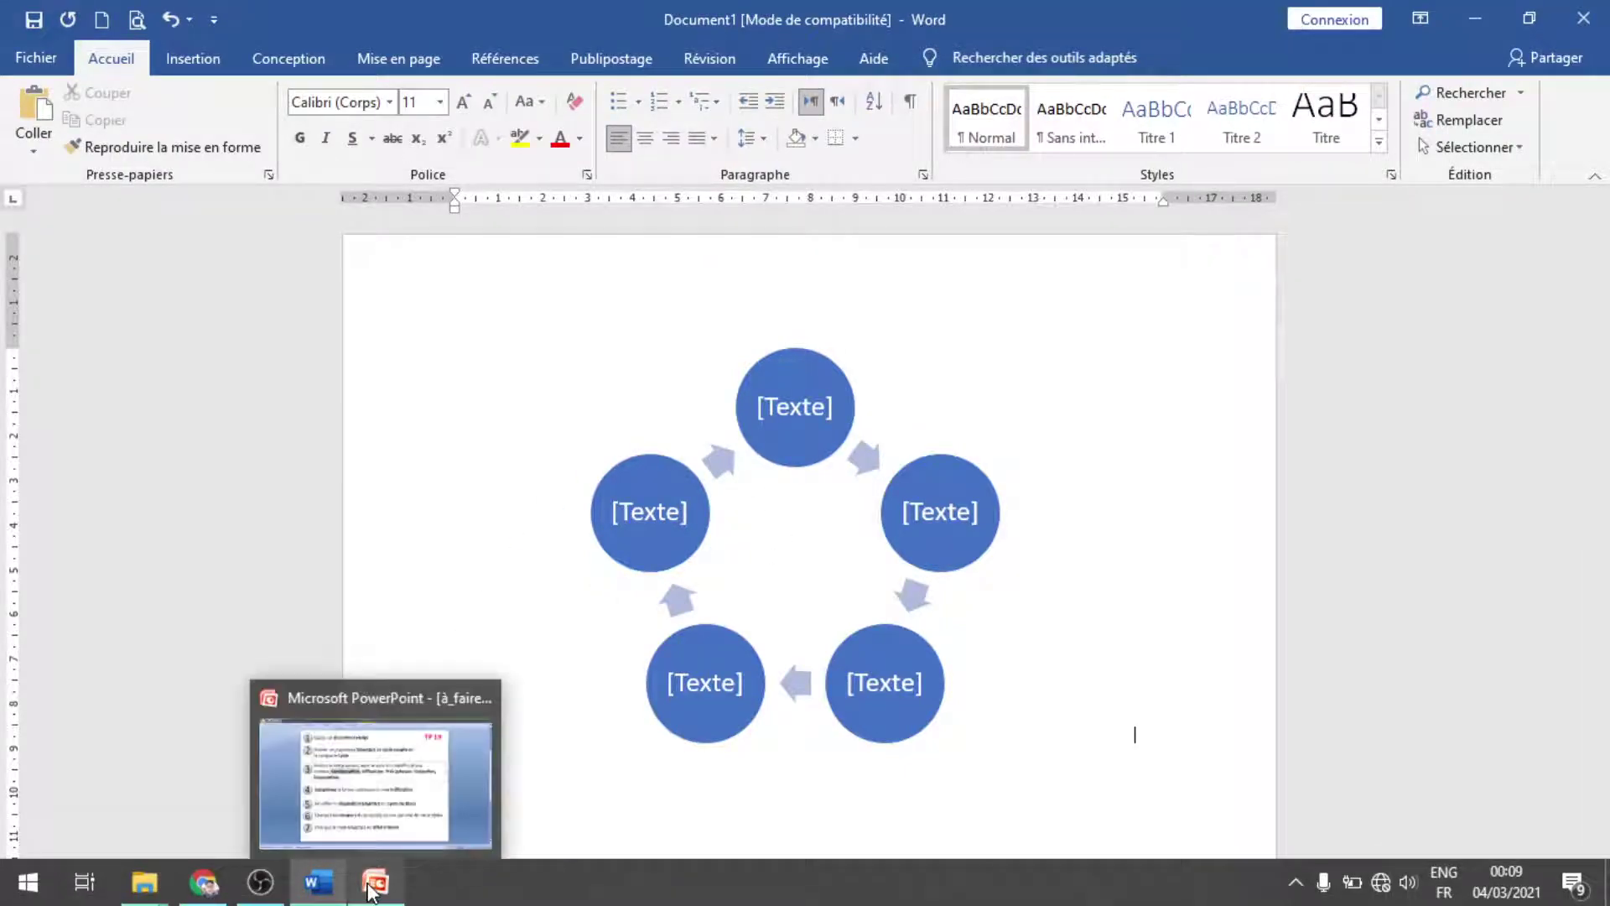
left_click(373, 738)
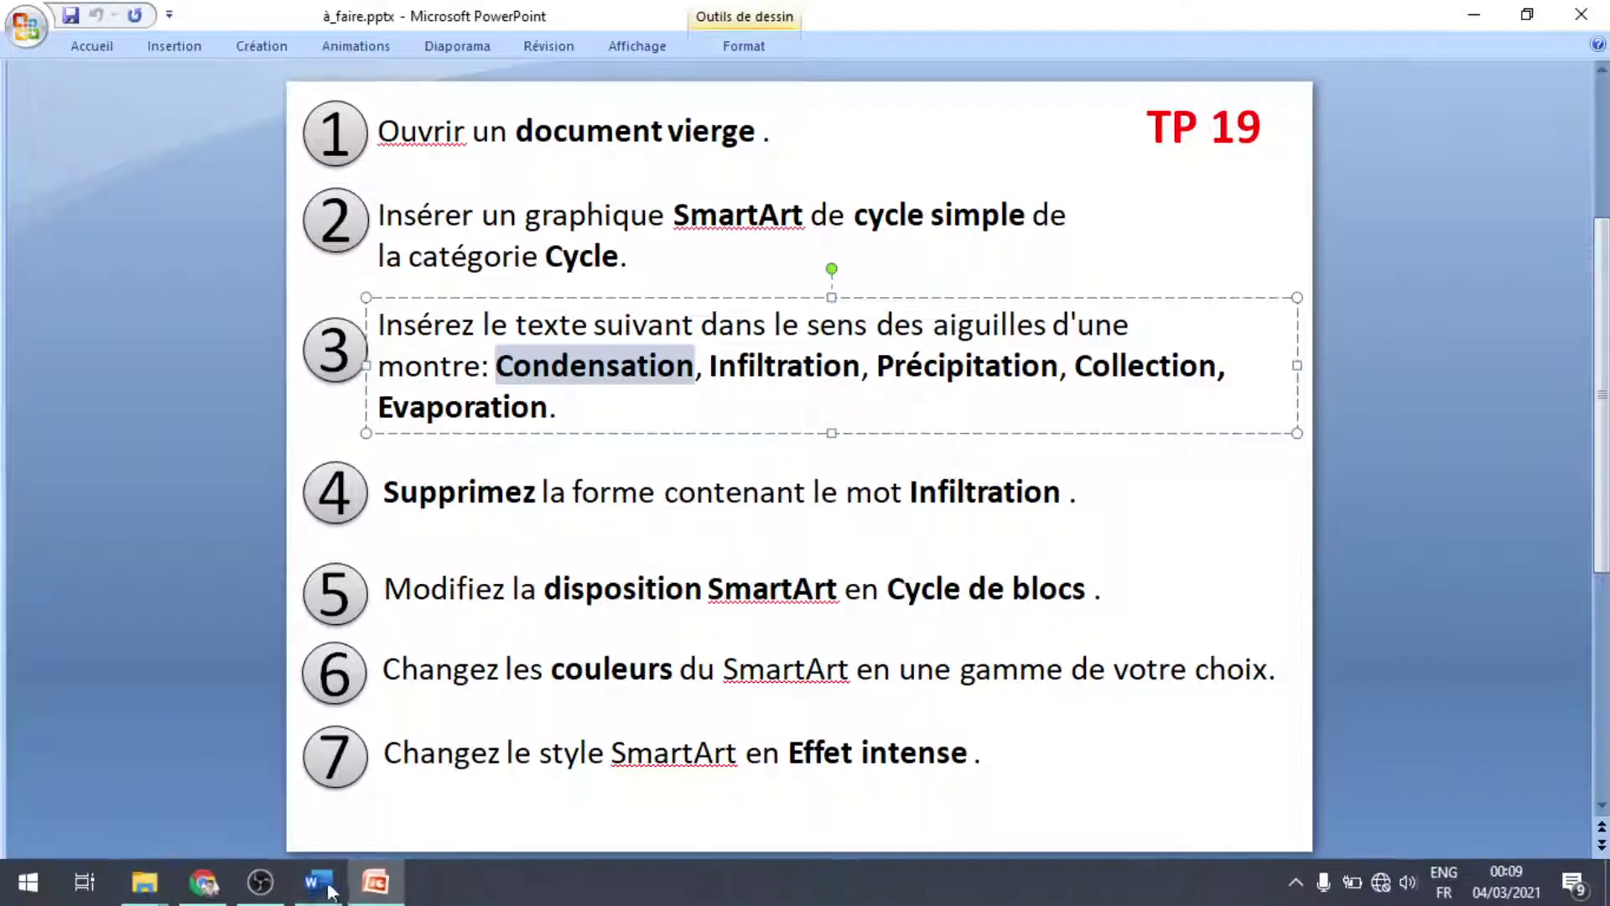
left_click(319, 881)
left_click(795, 409)
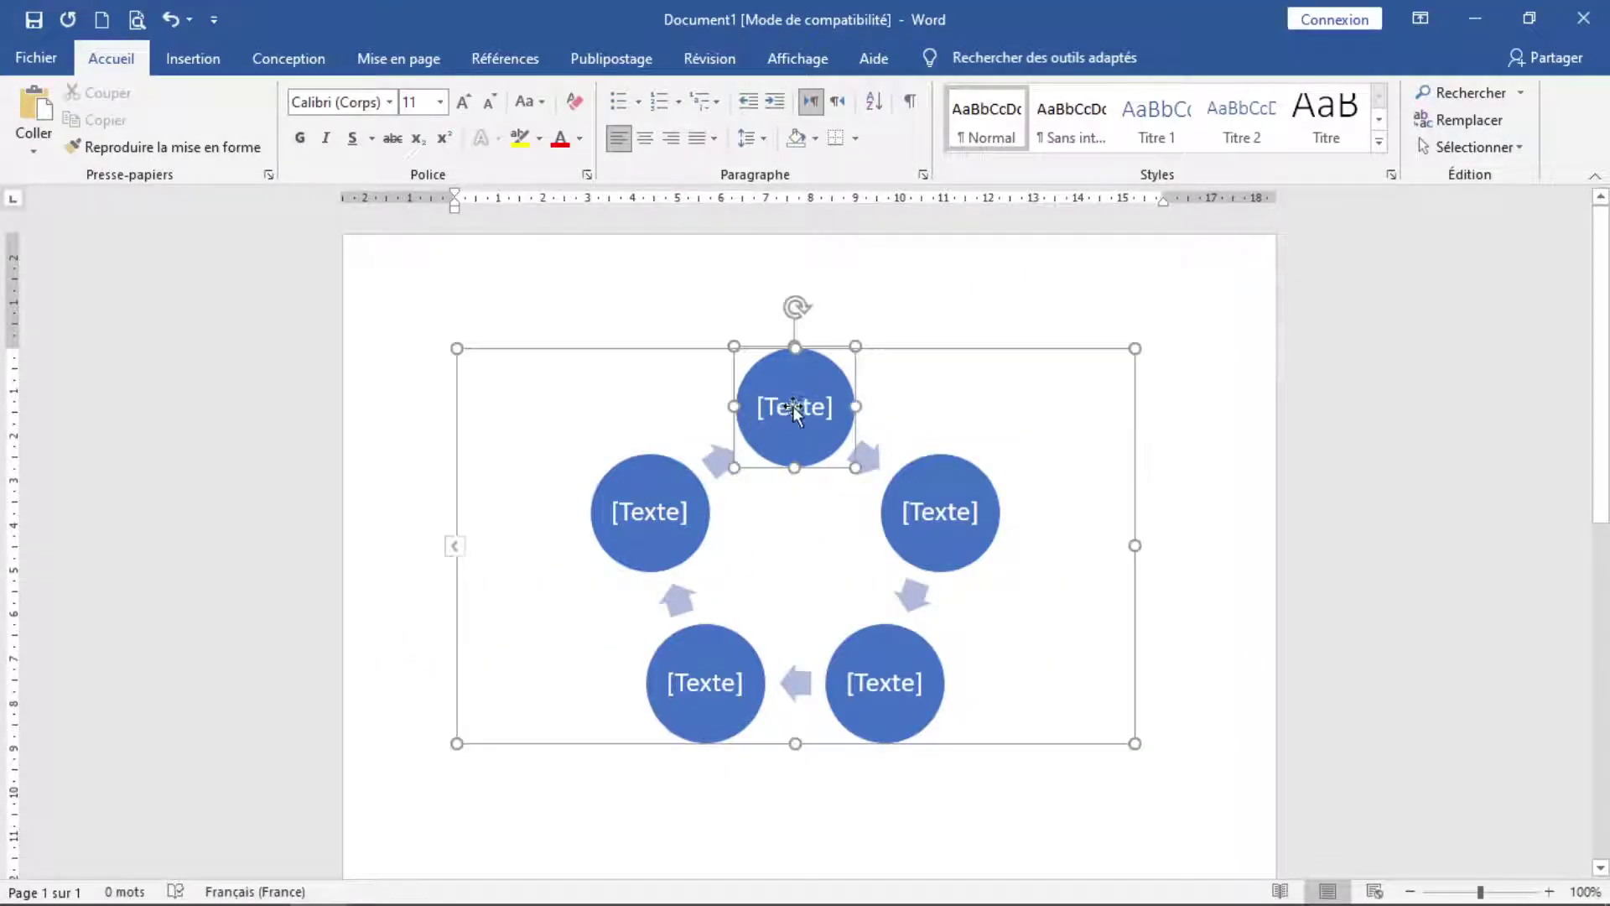
left_click(794, 411)
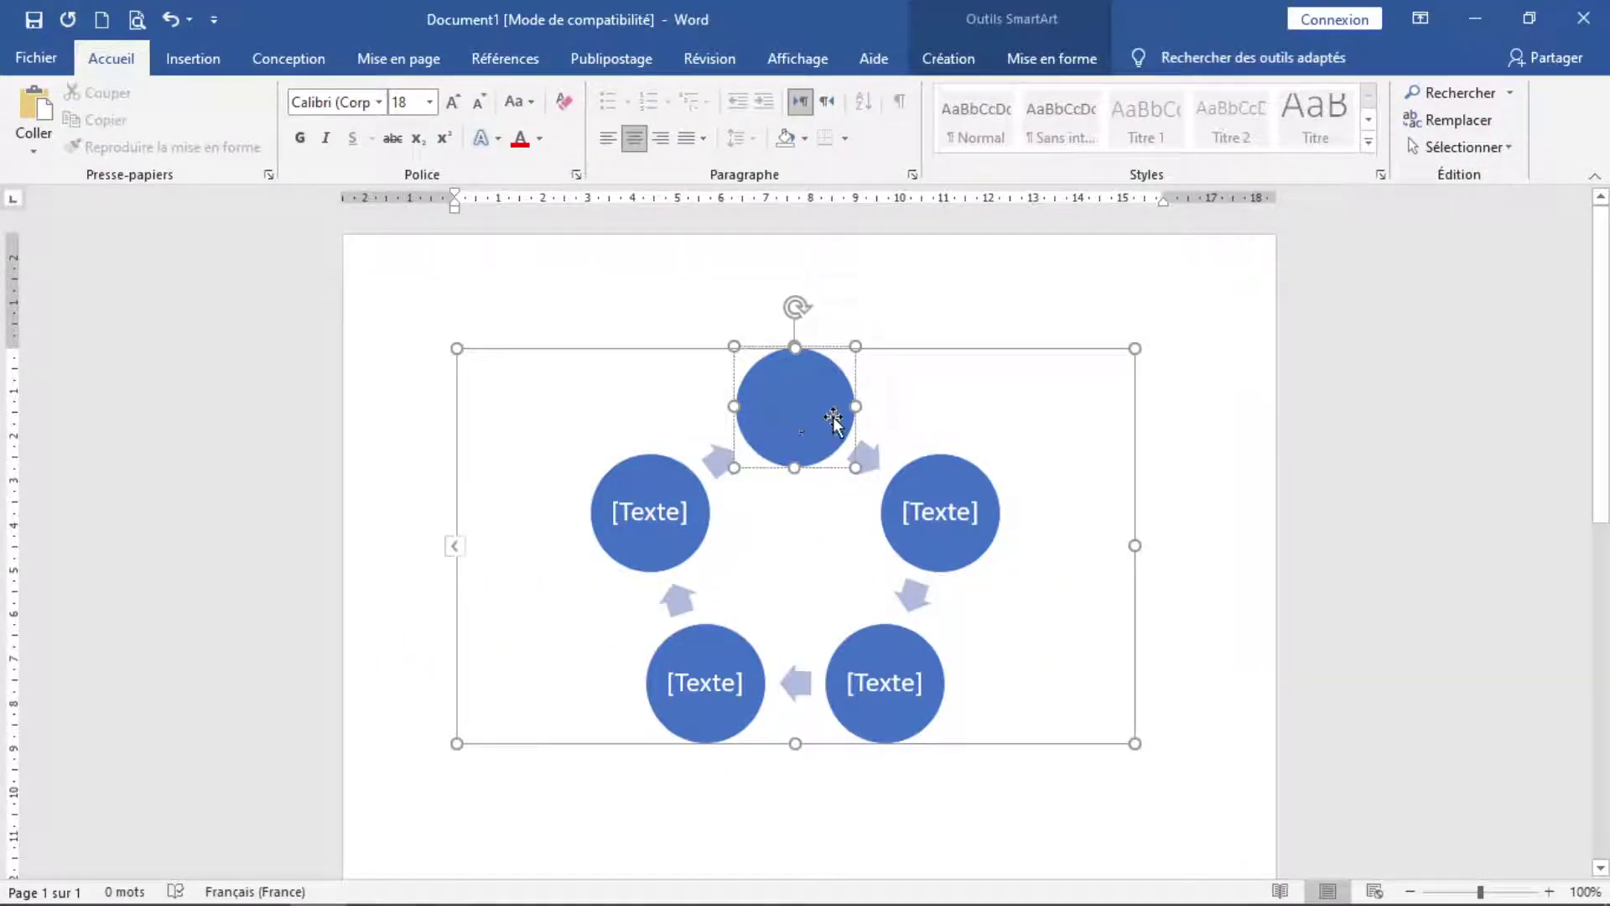
key("ctrl+v")
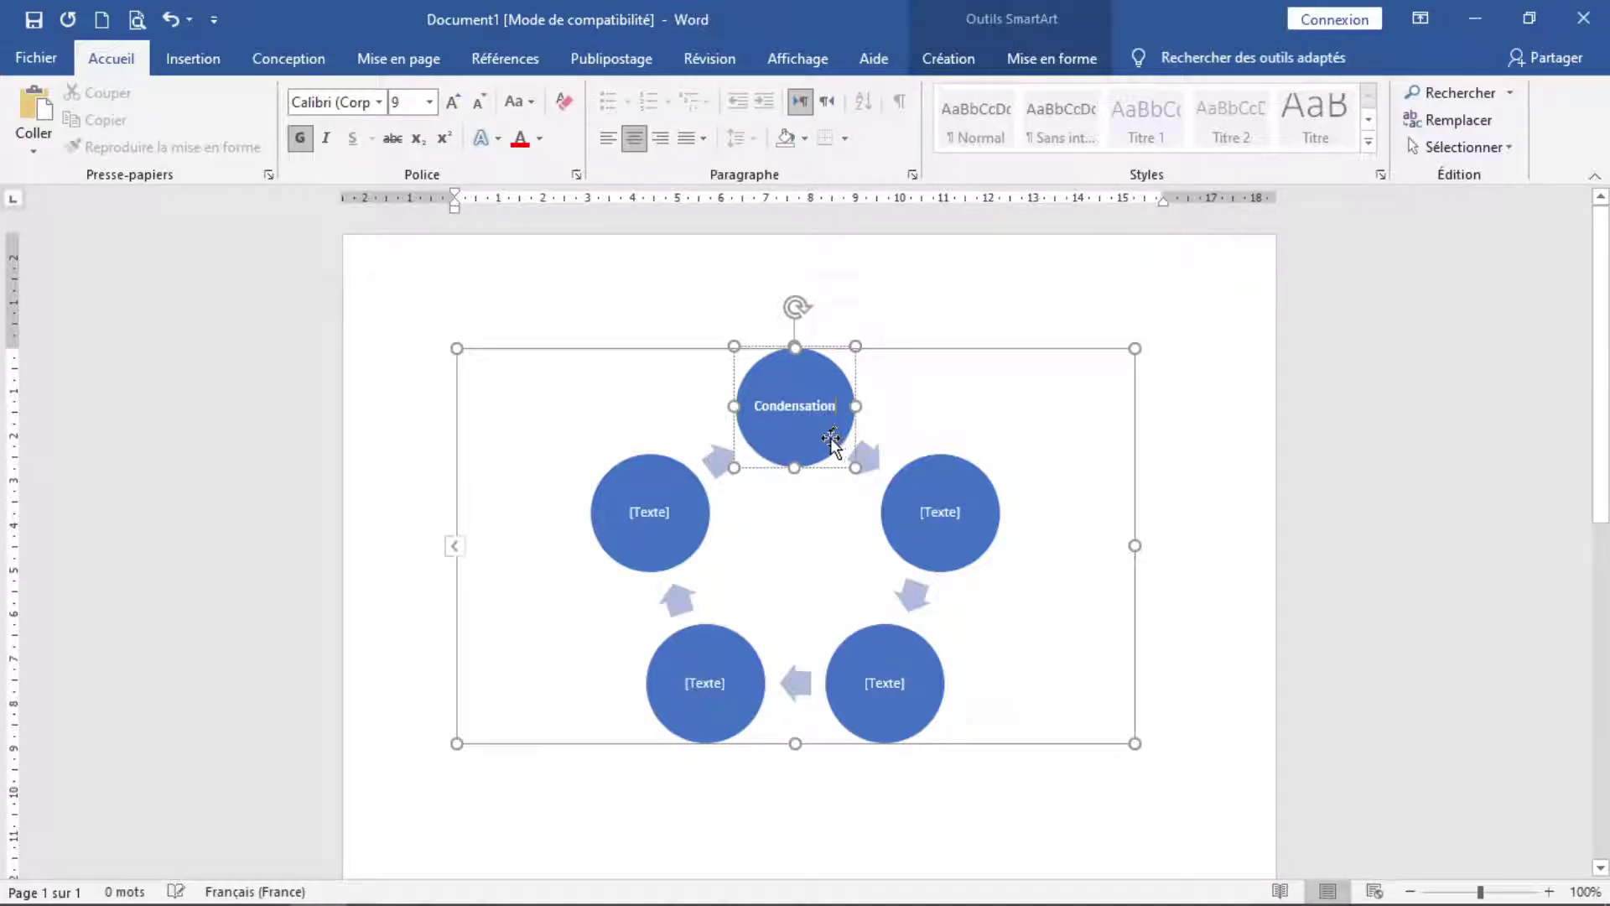
left_click(375, 882)
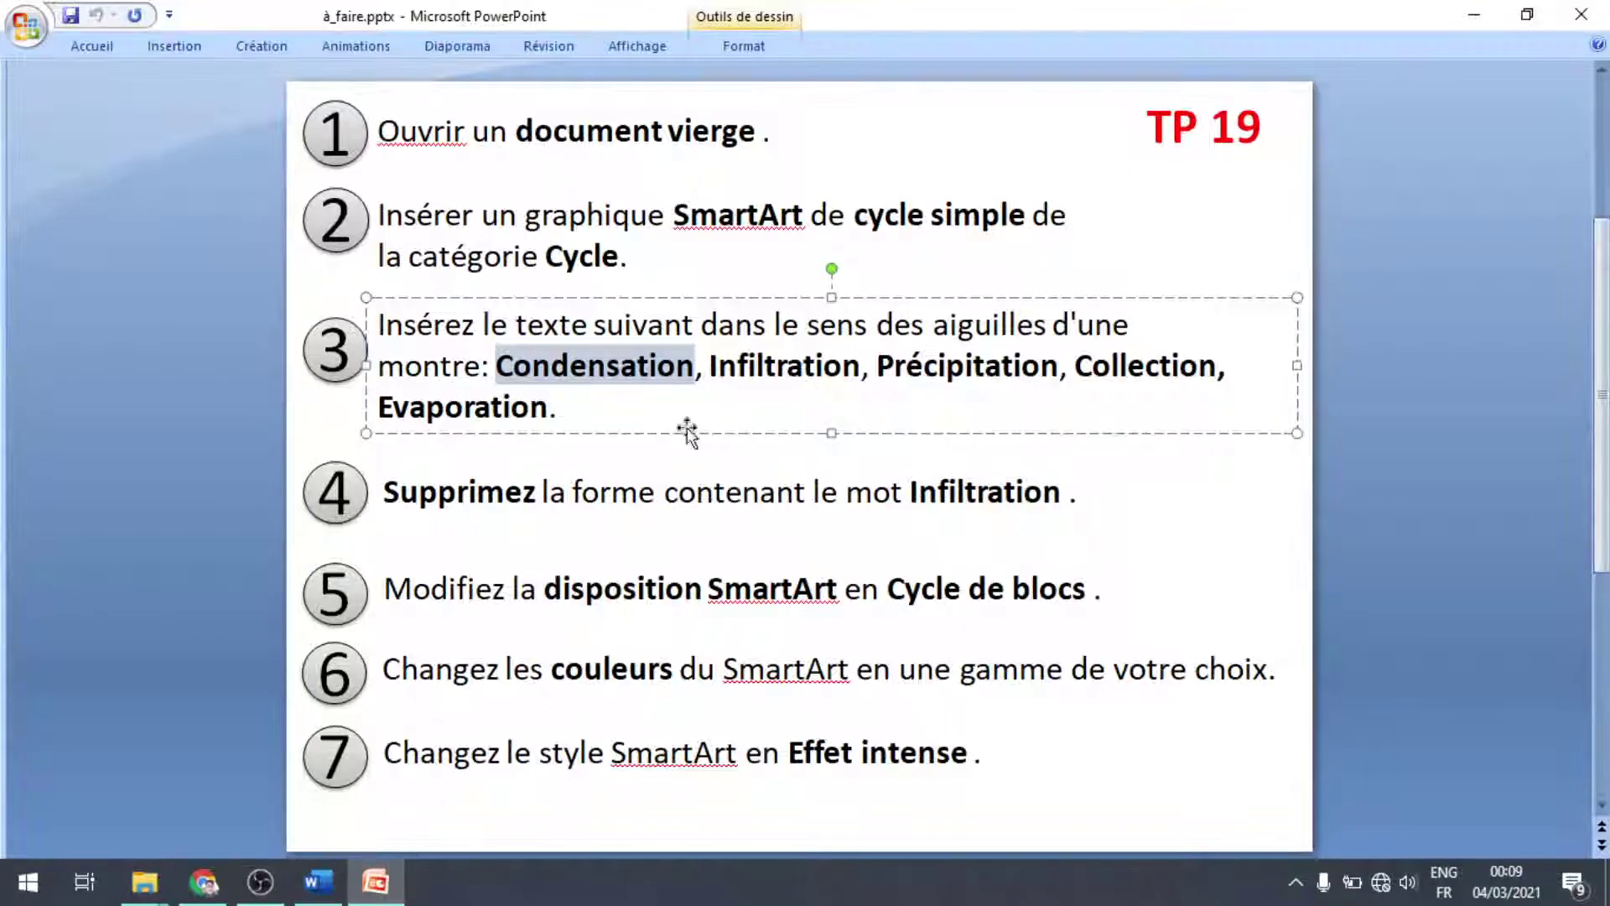
double_click(744, 379)
key("ctrl+c")
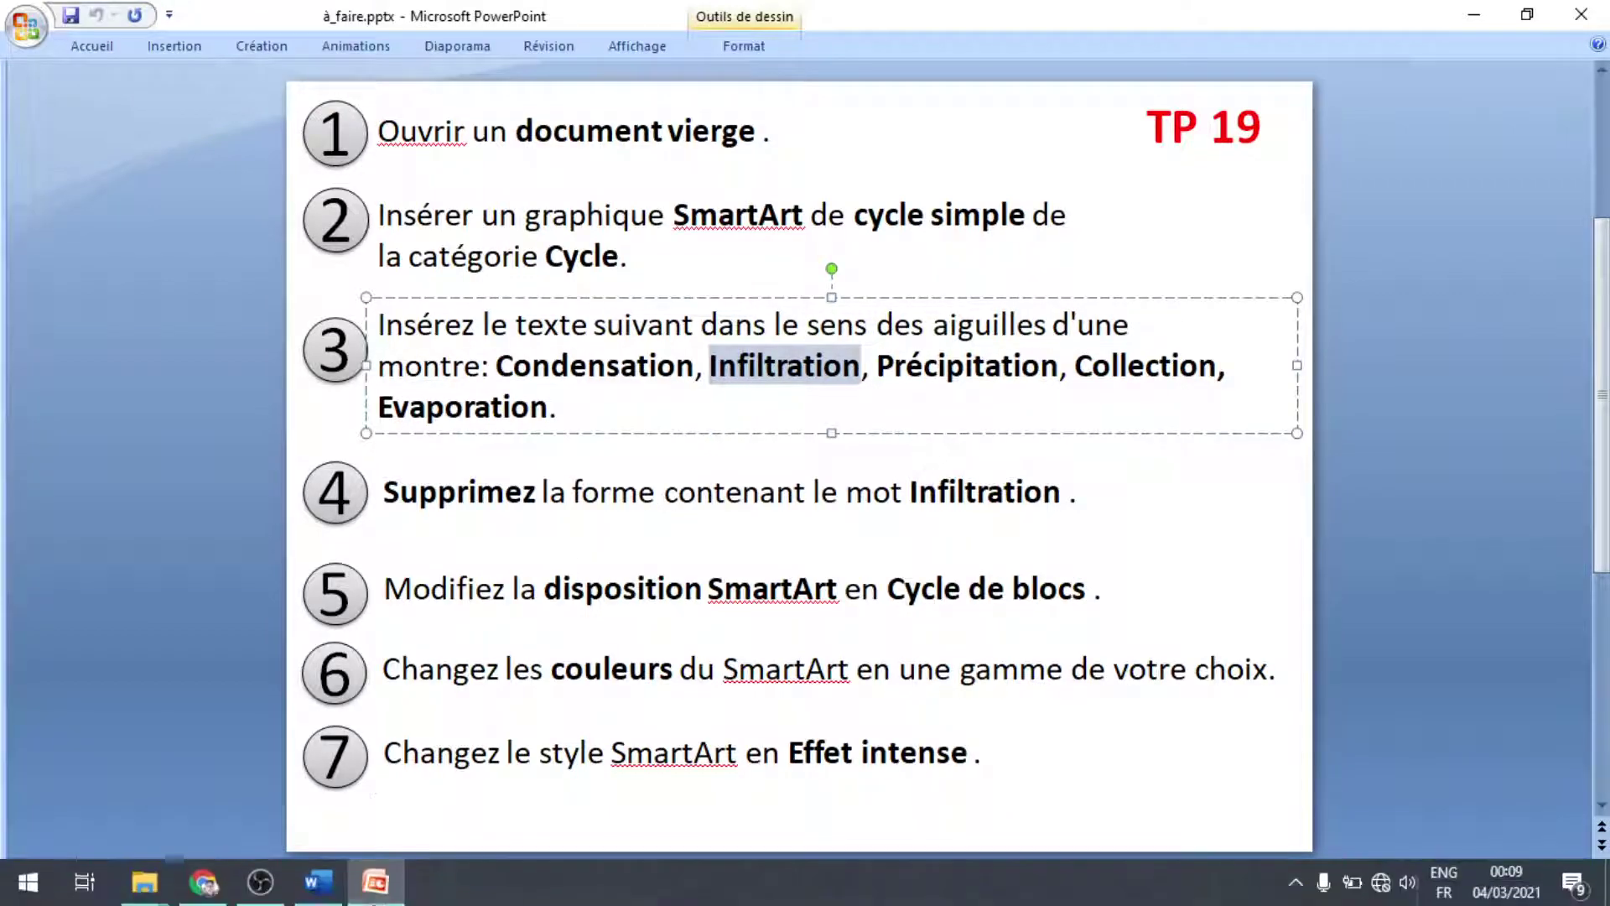
left_click(318, 881)
left_click(939, 513)
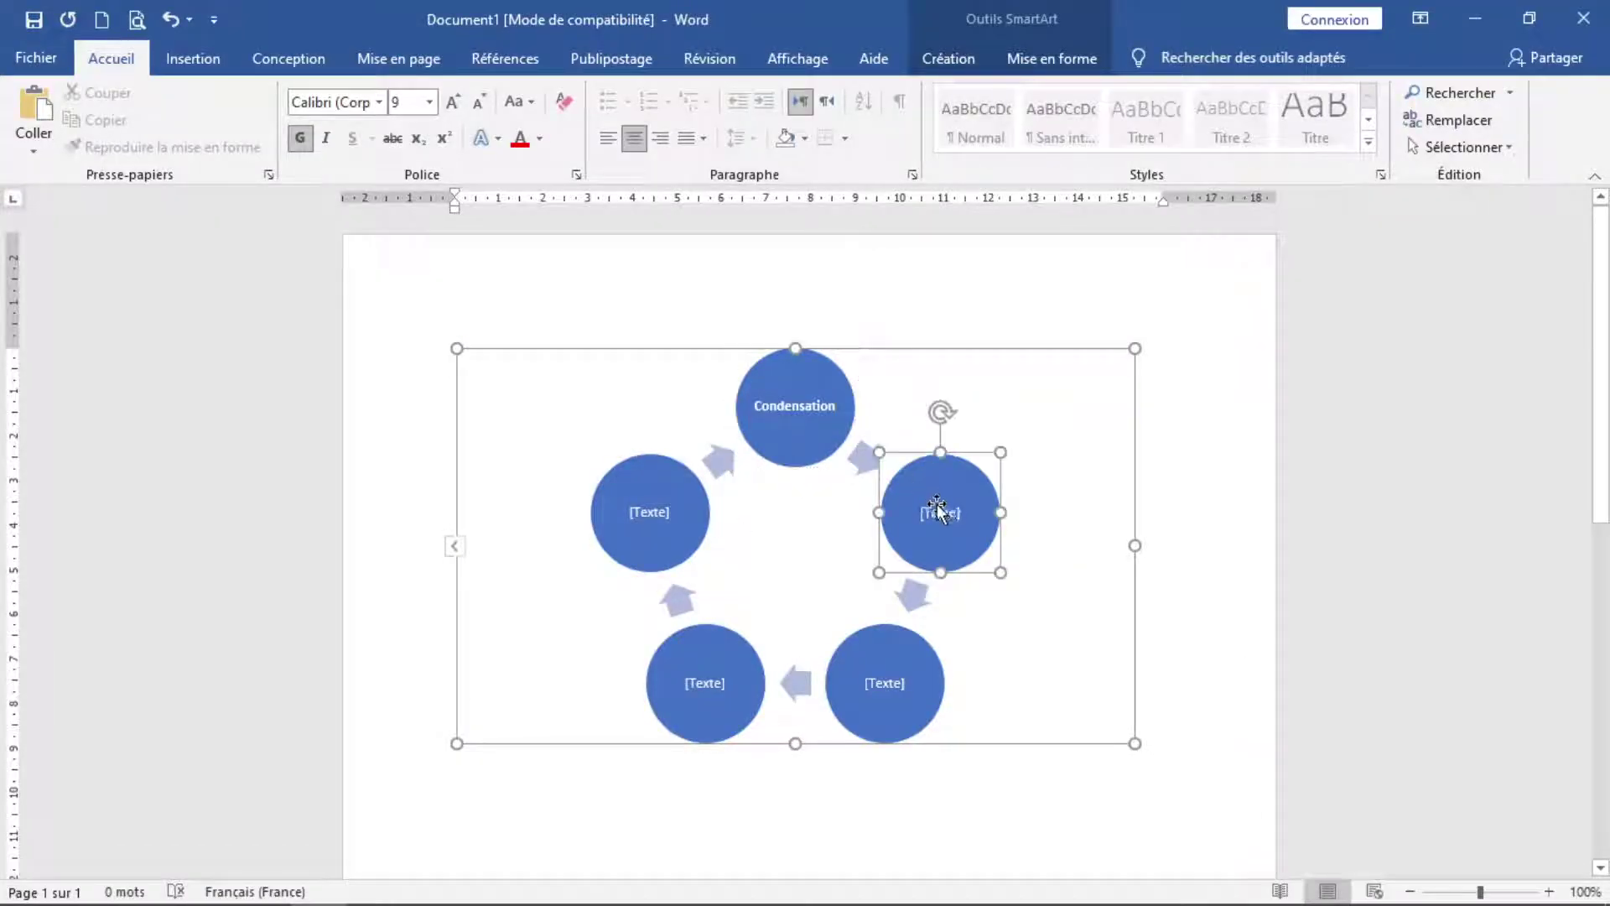
left_click(949, 515)
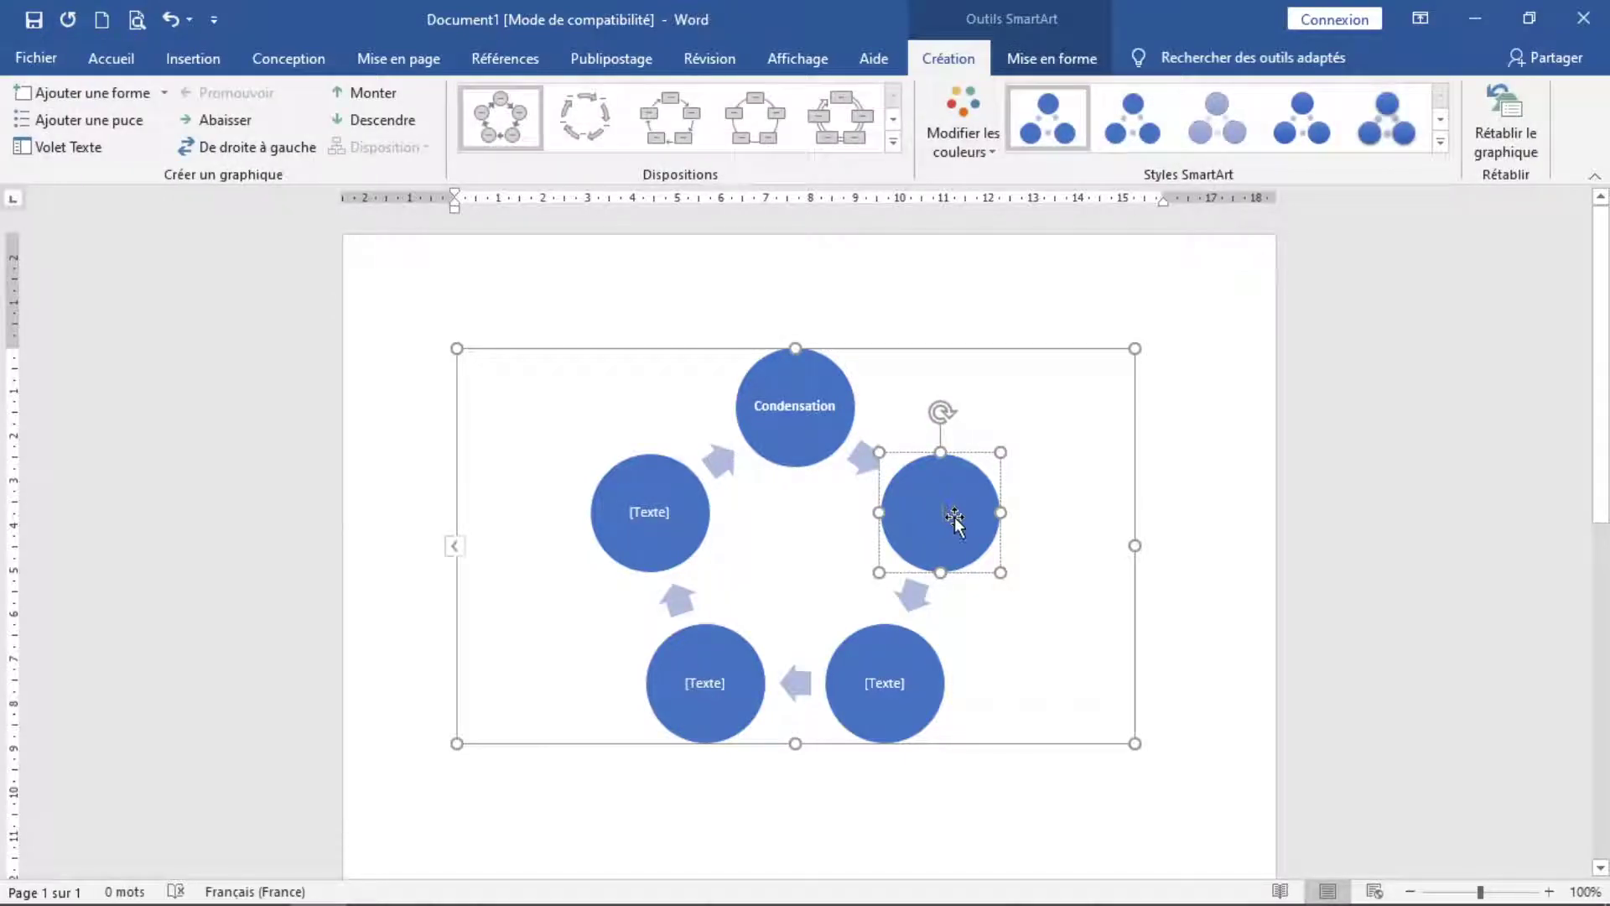
key("ctrl+v")
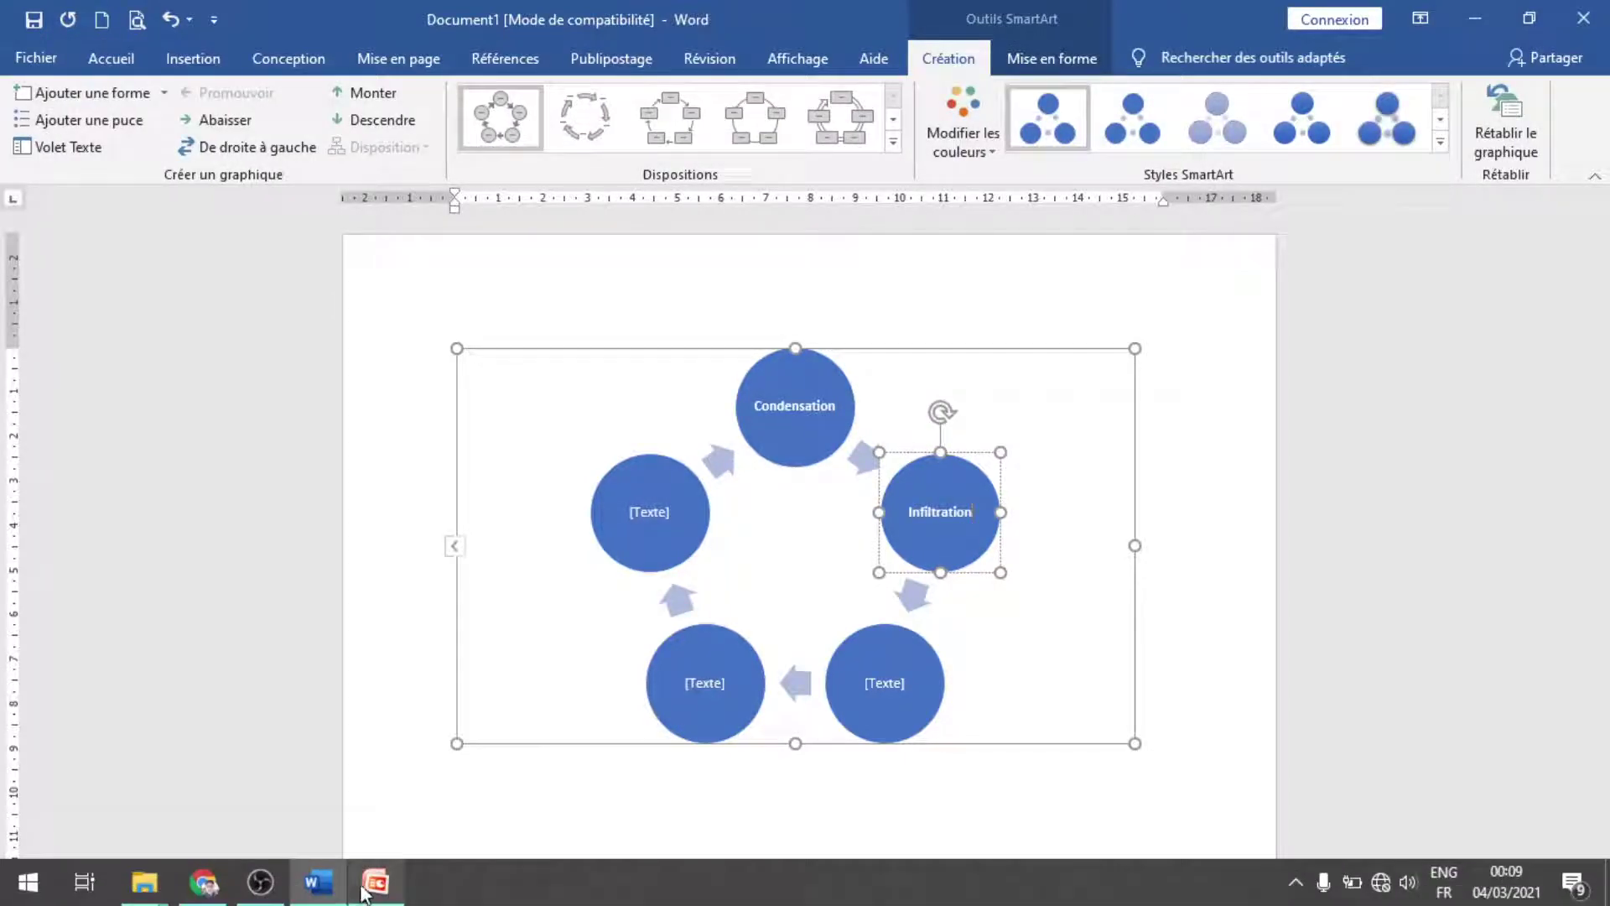
left_click(374, 881)
double_click(1001, 372)
key("ctrl+c")
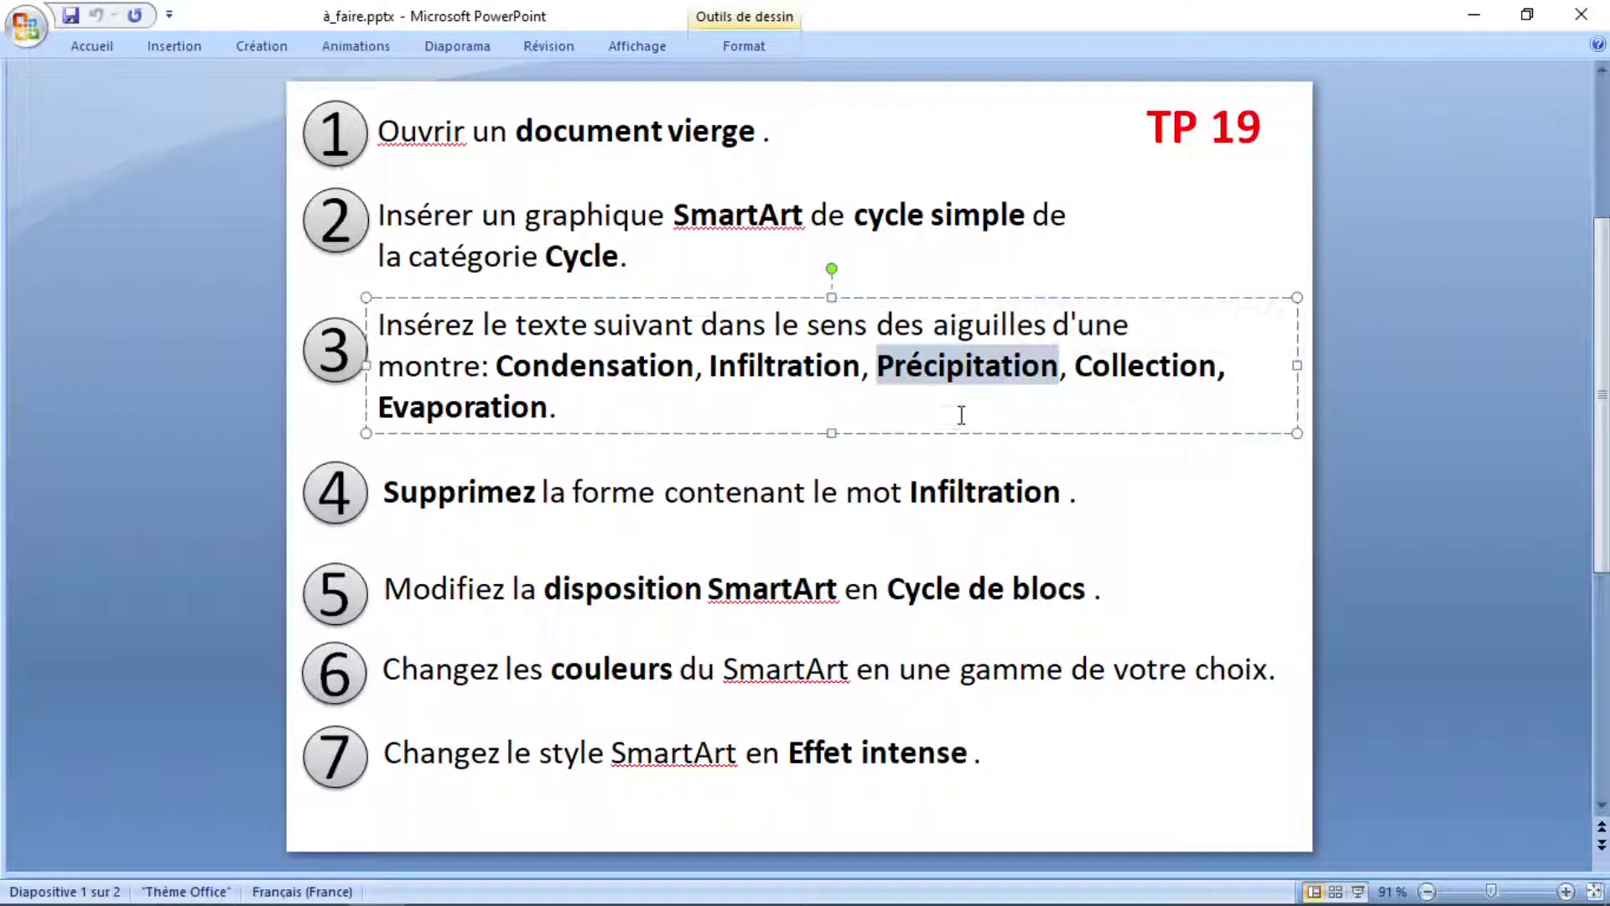
Paste Précipitation into the bottom-right circle and Collection into the bottom-left circle.
left_click(340, 887)
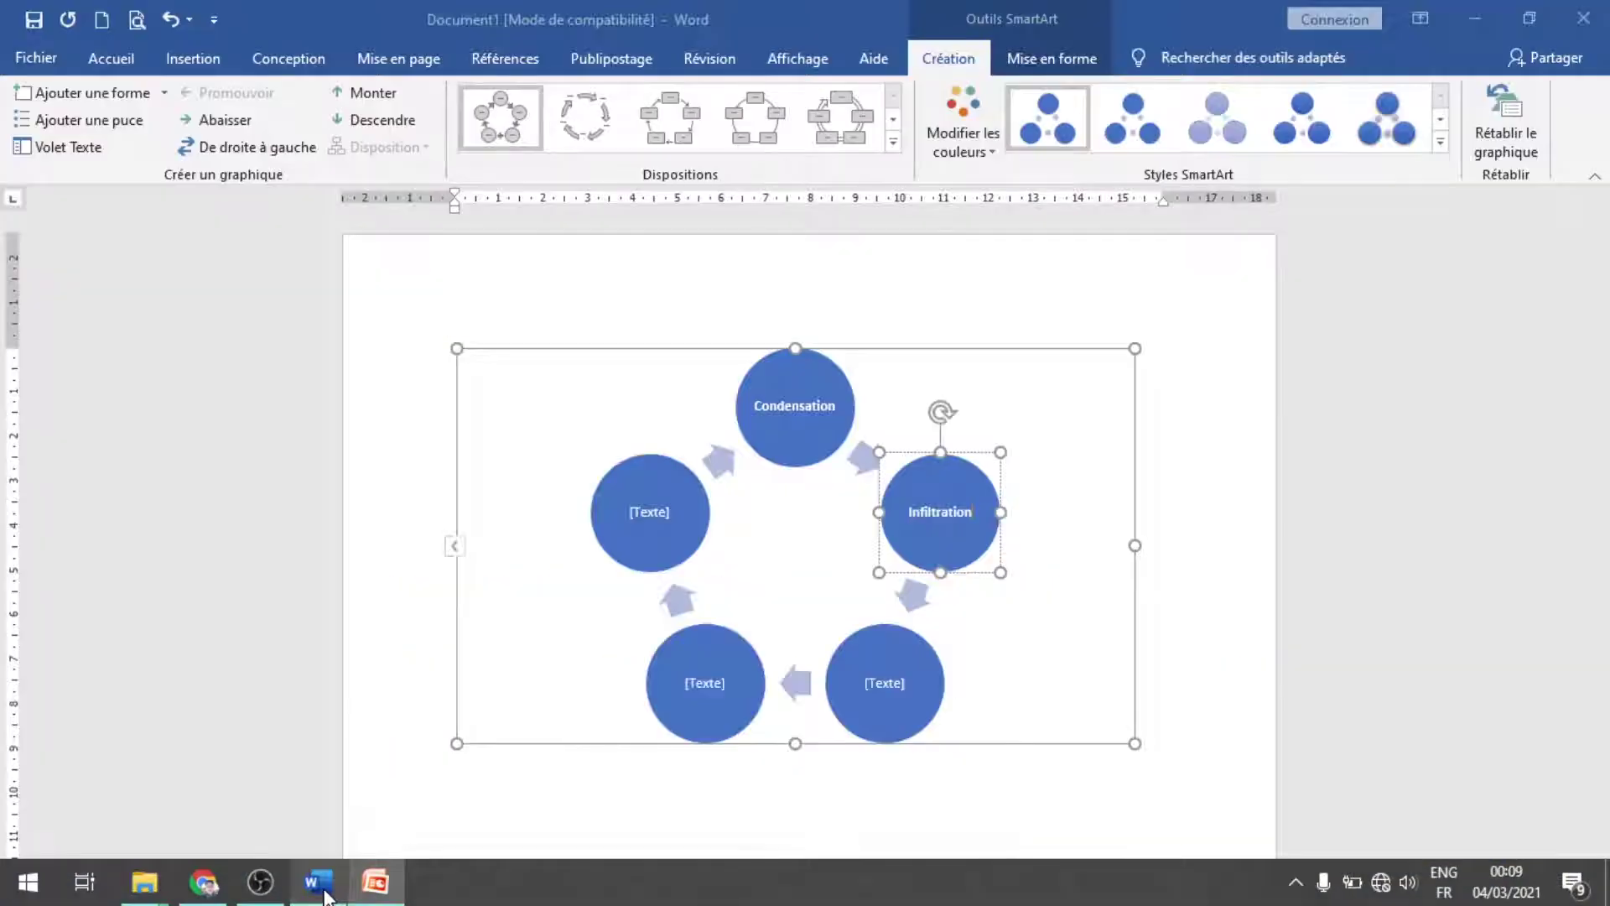
left_click(880, 683)
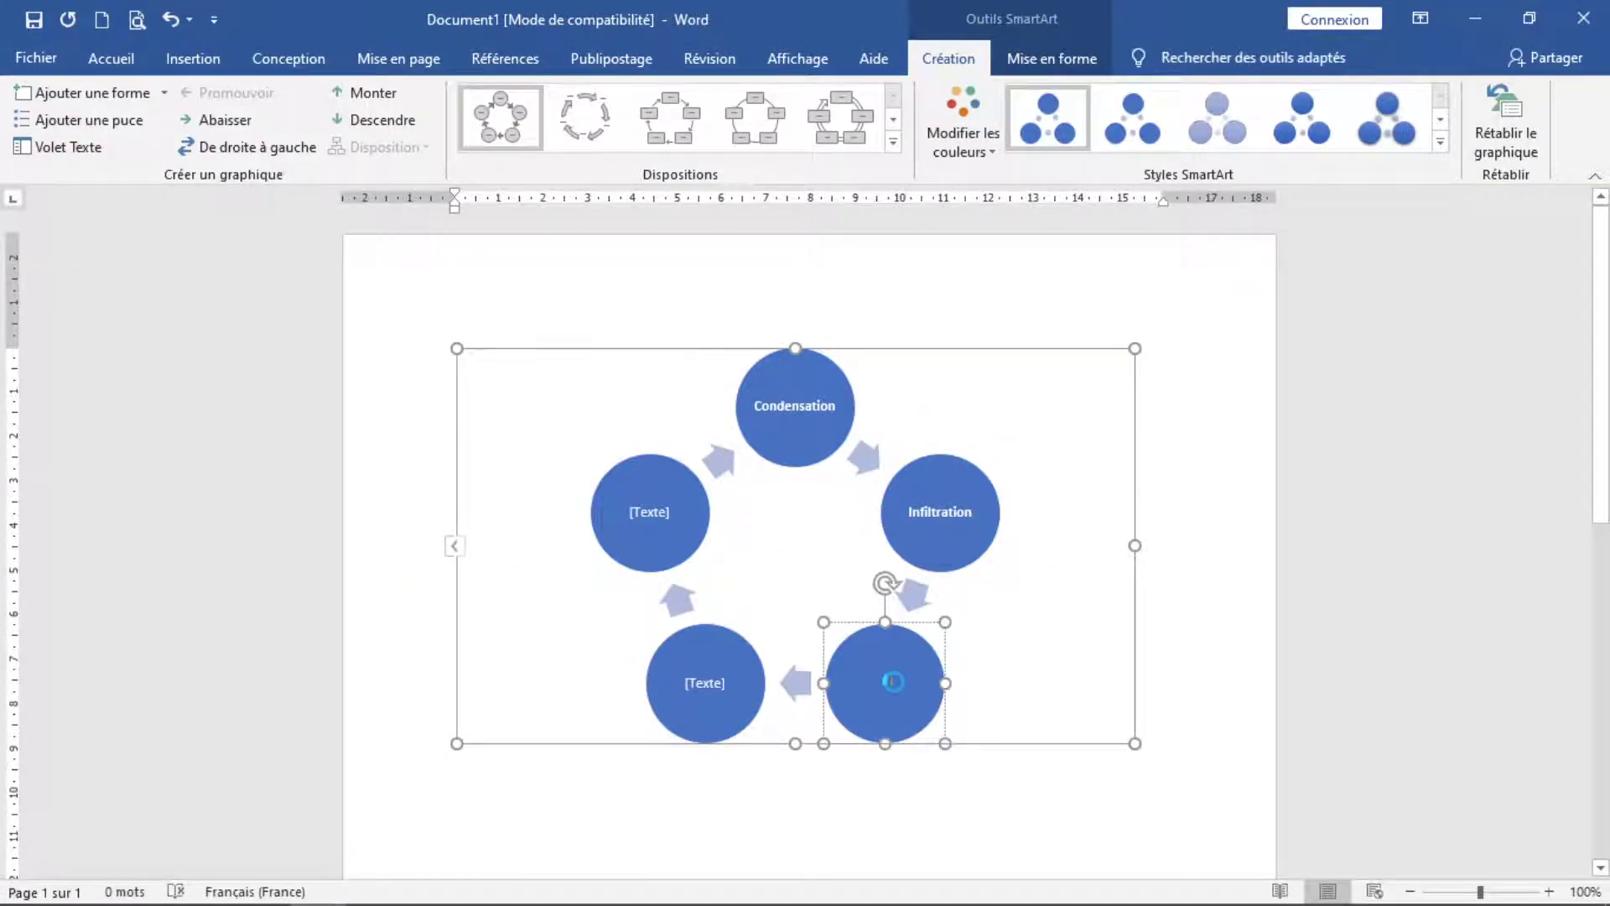
key("ctrl+v")
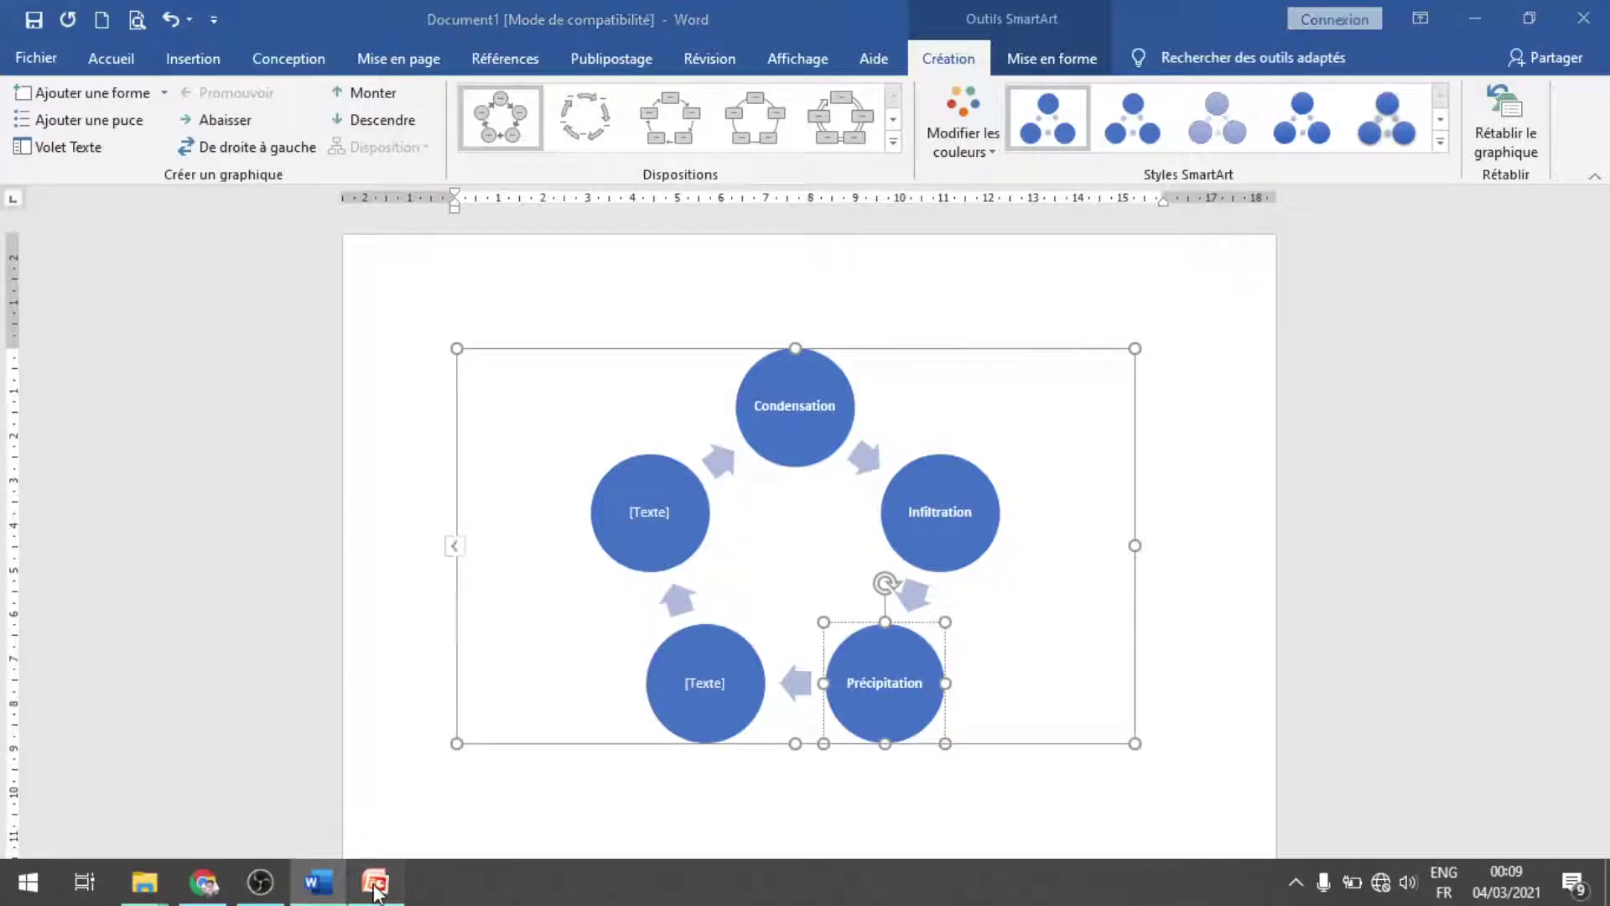
left_click(383, 887)
double_click(1157, 365)
key("ctrl+c")
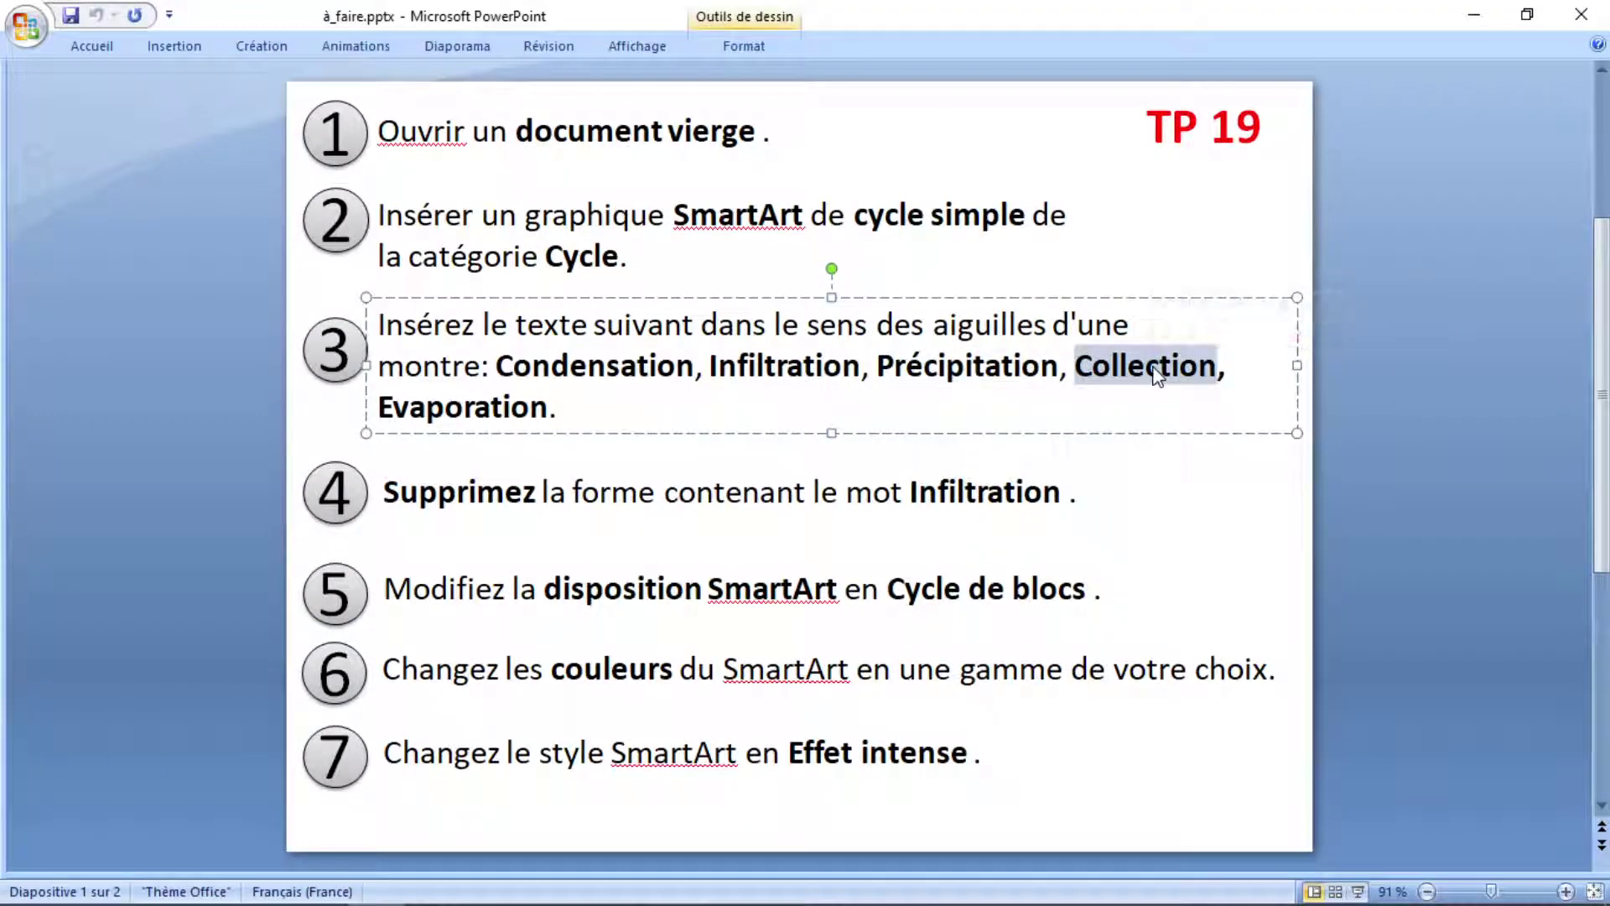
left_click(318, 881)
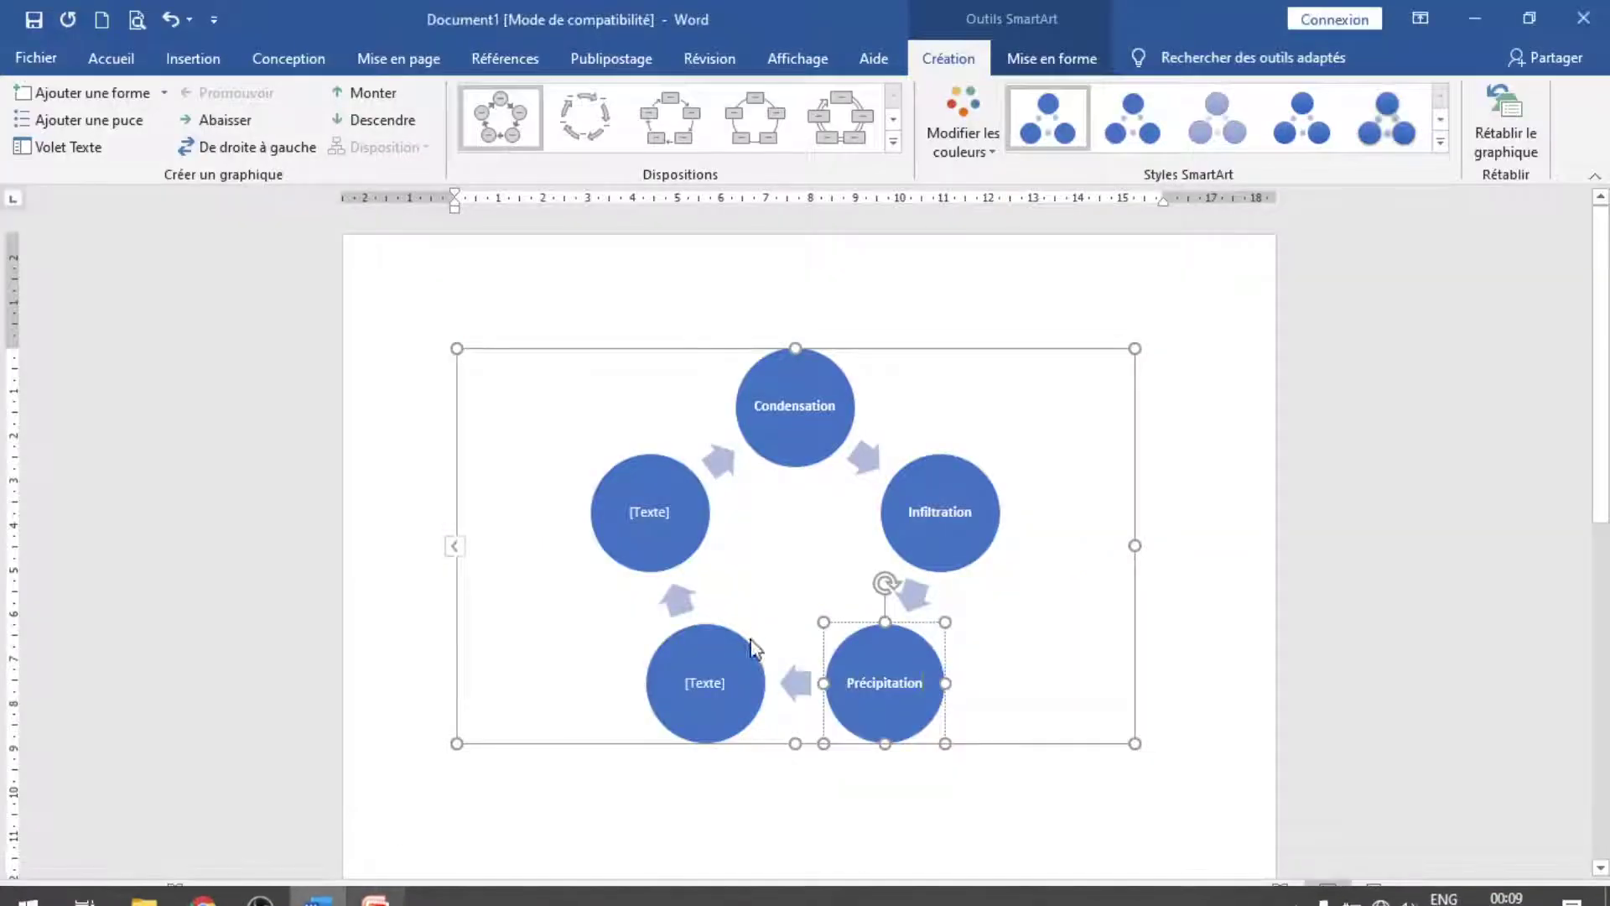
left_click(680, 694)
left_click(702, 678)
key("ctrl+v")
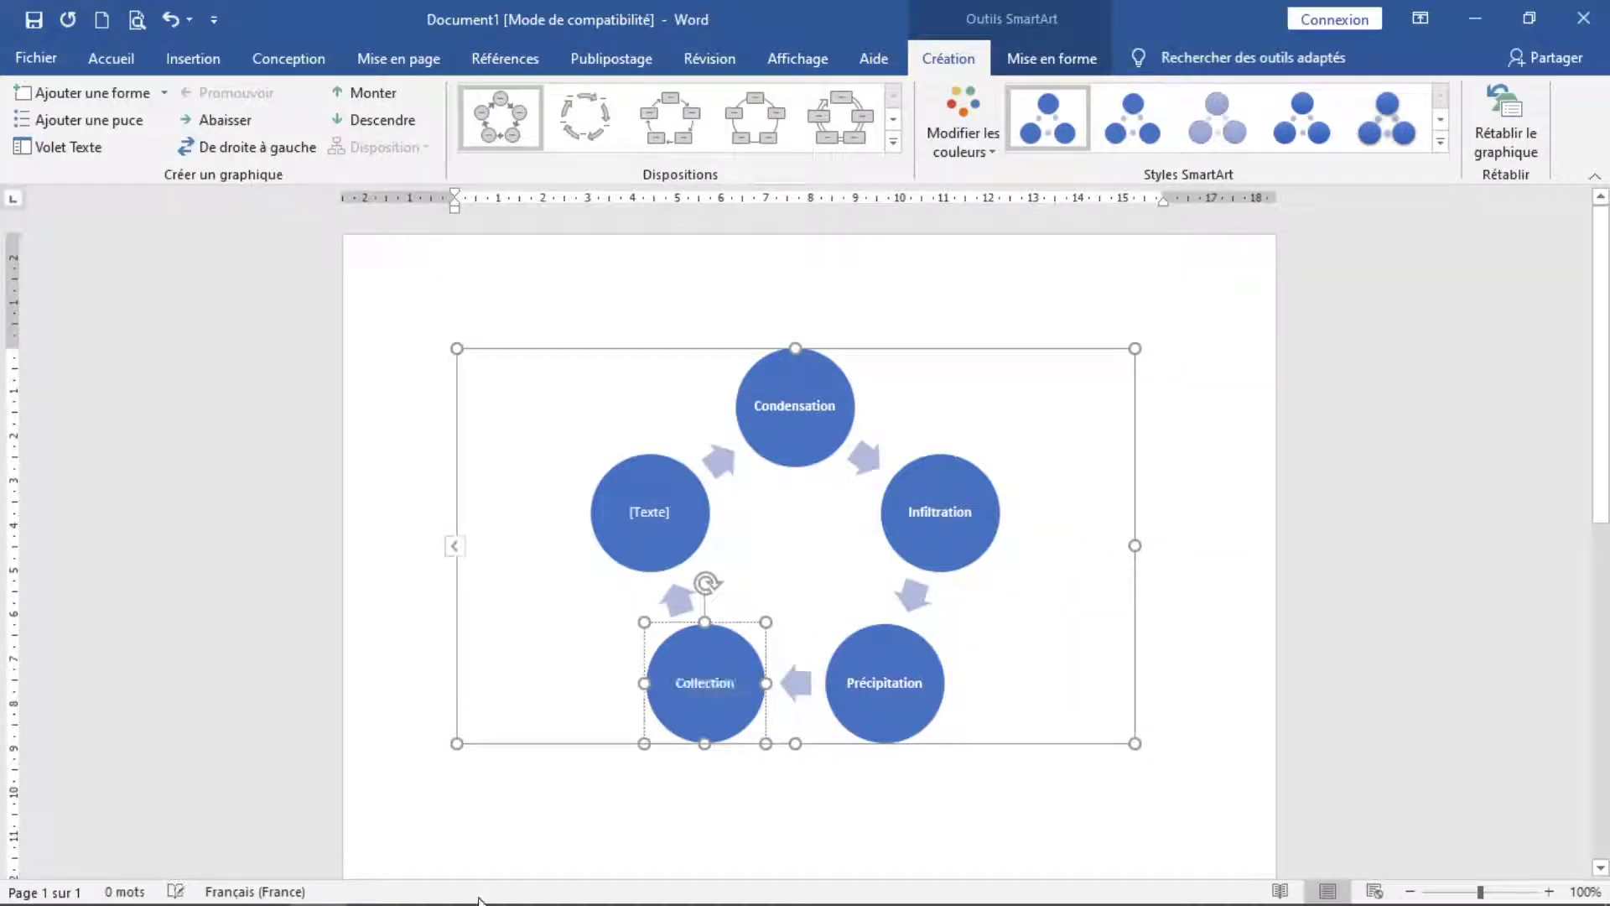
Copy Evaporation from the instructions and paste it into the left circle.
left_click(375, 882)
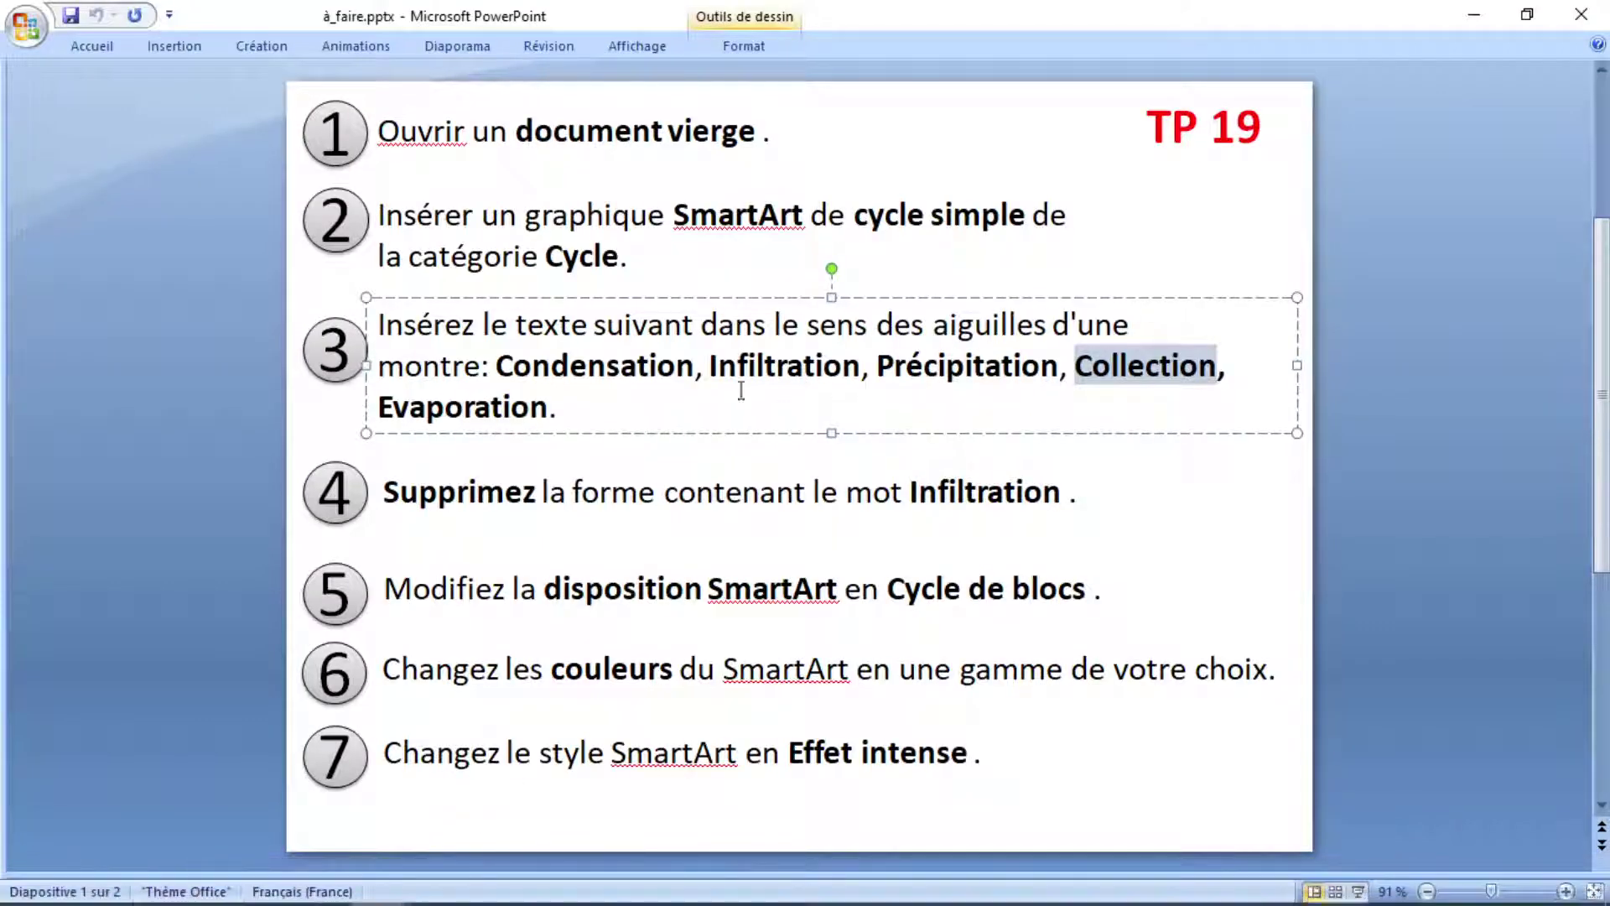
double_click(513, 417)
key("ctrl+c")
mouse_move(805, 899)
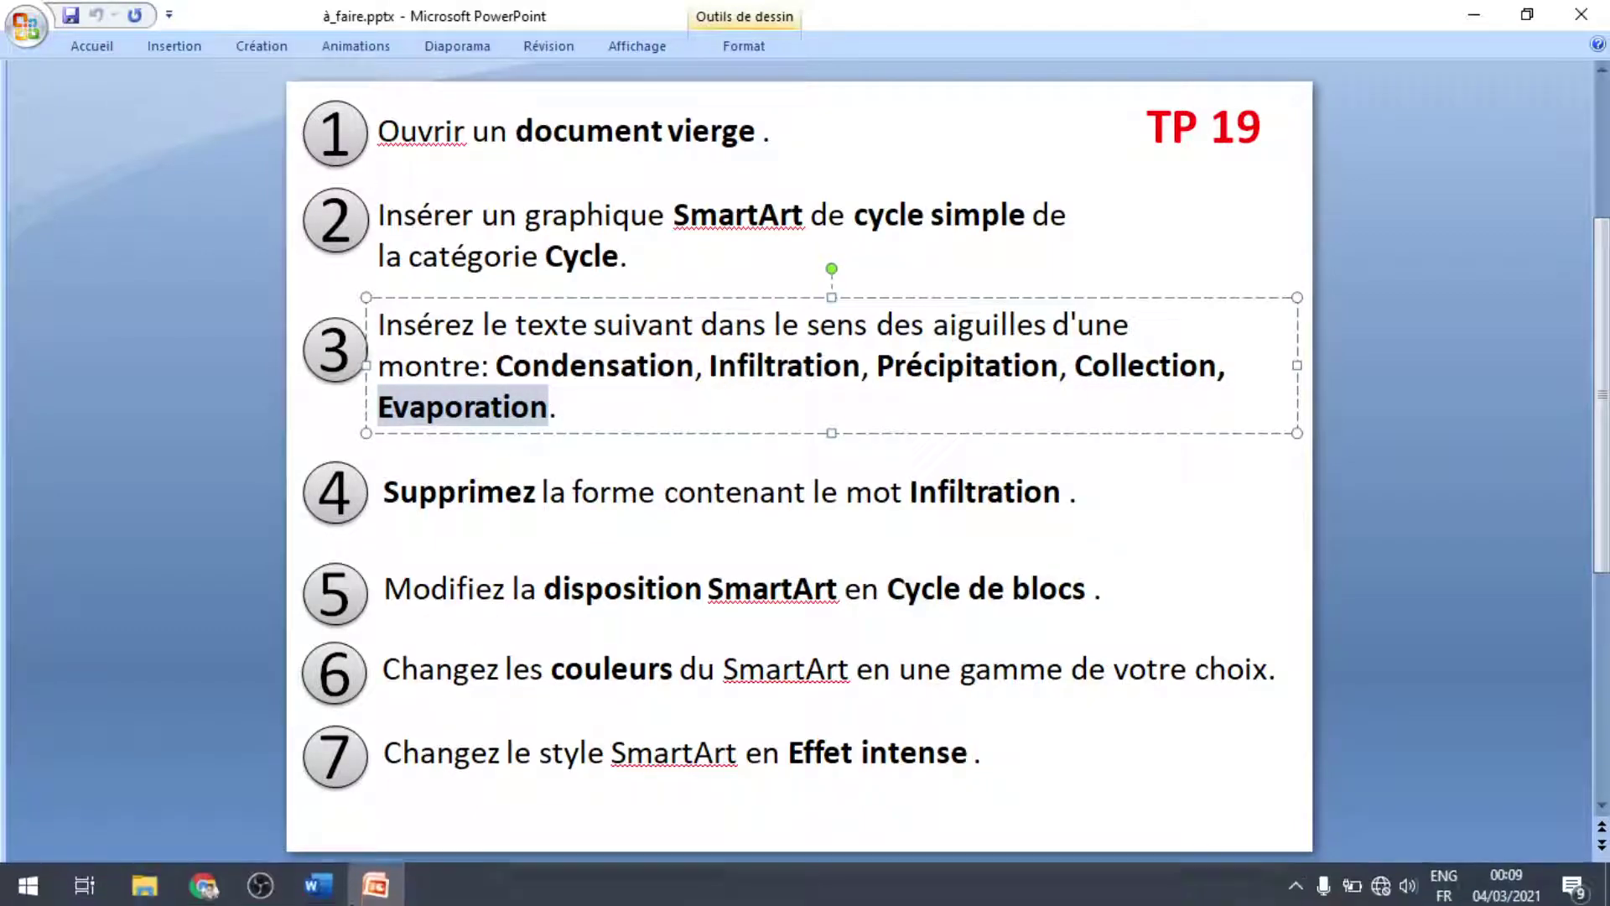
left_click(317, 882)
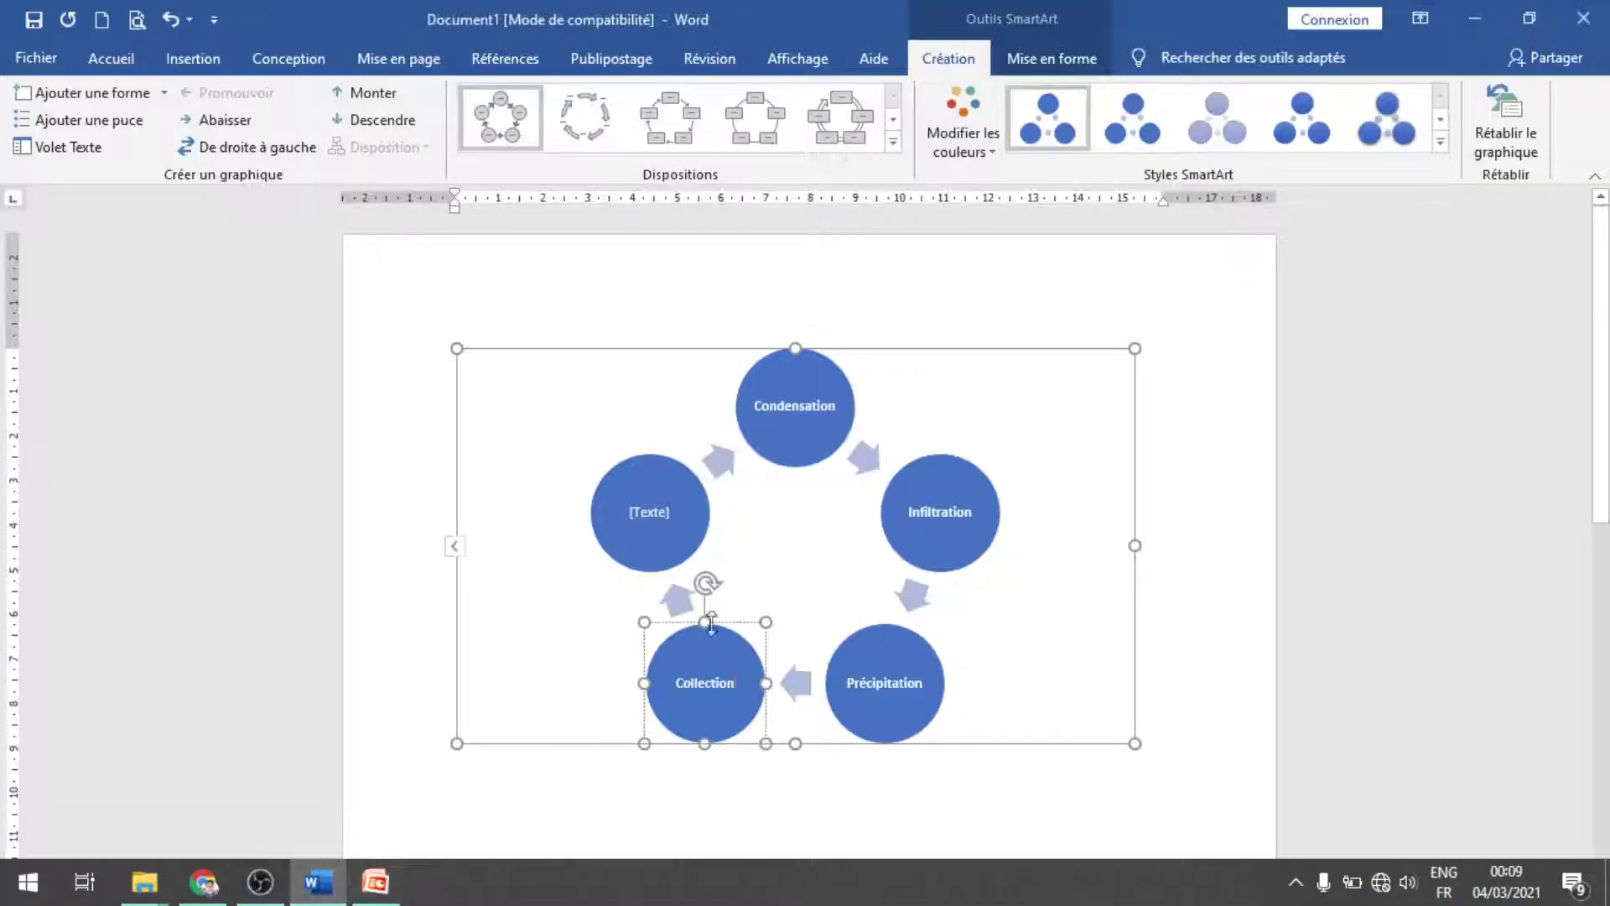
left_click(709, 536)
key("ctrl+v")
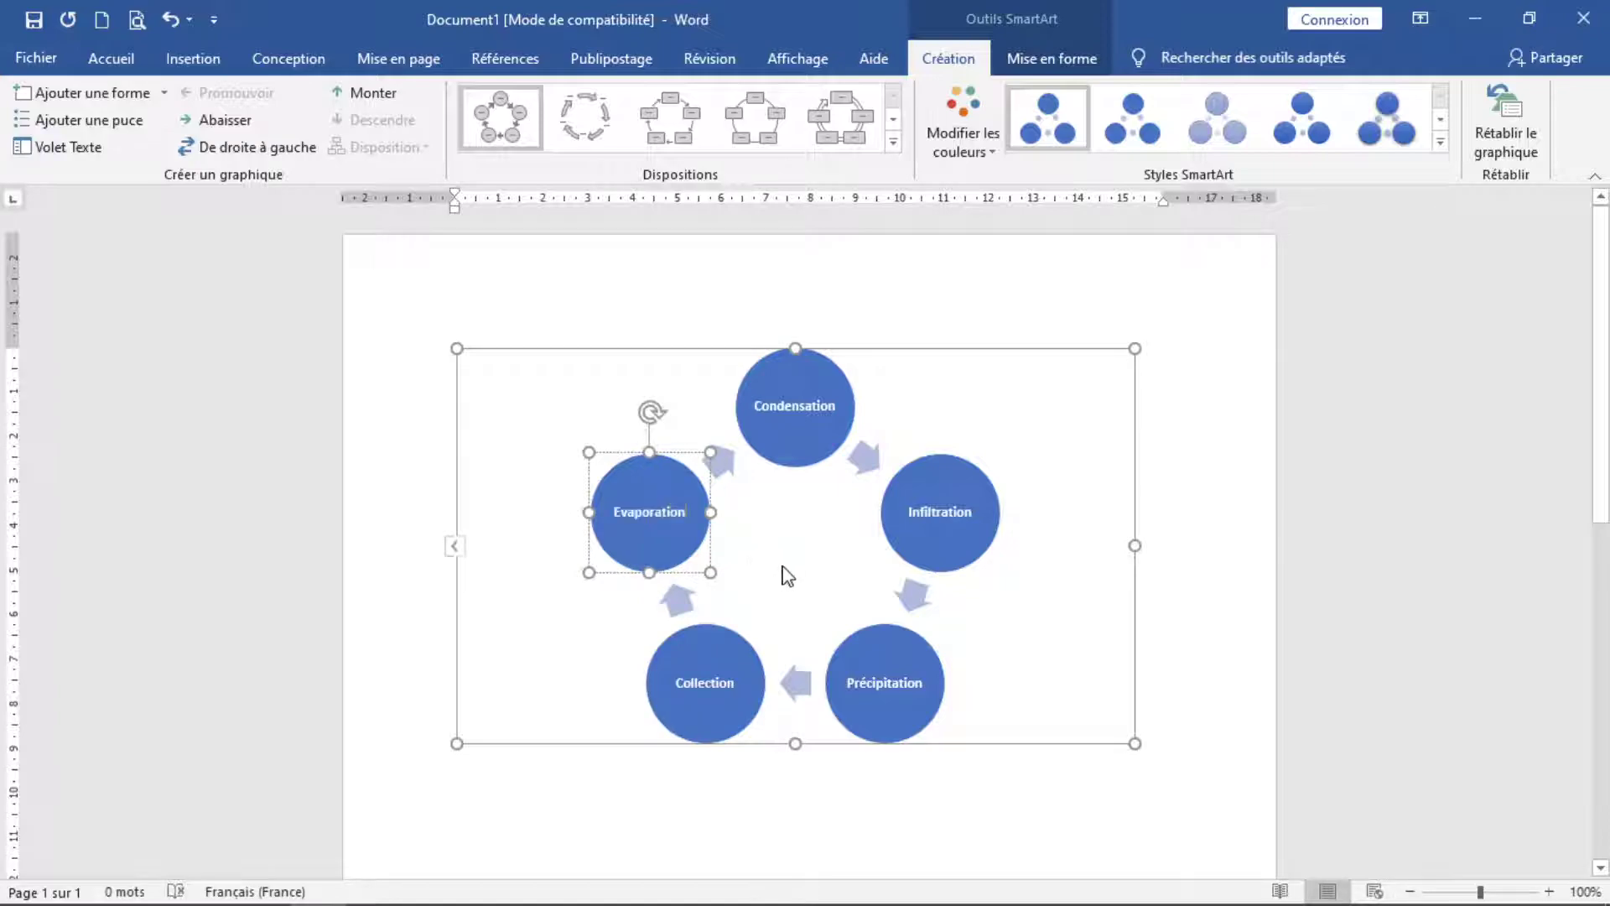
Verify the five labels in the Volet Texte pane, then close it and deselect the diagram.
left_click(454, 546)
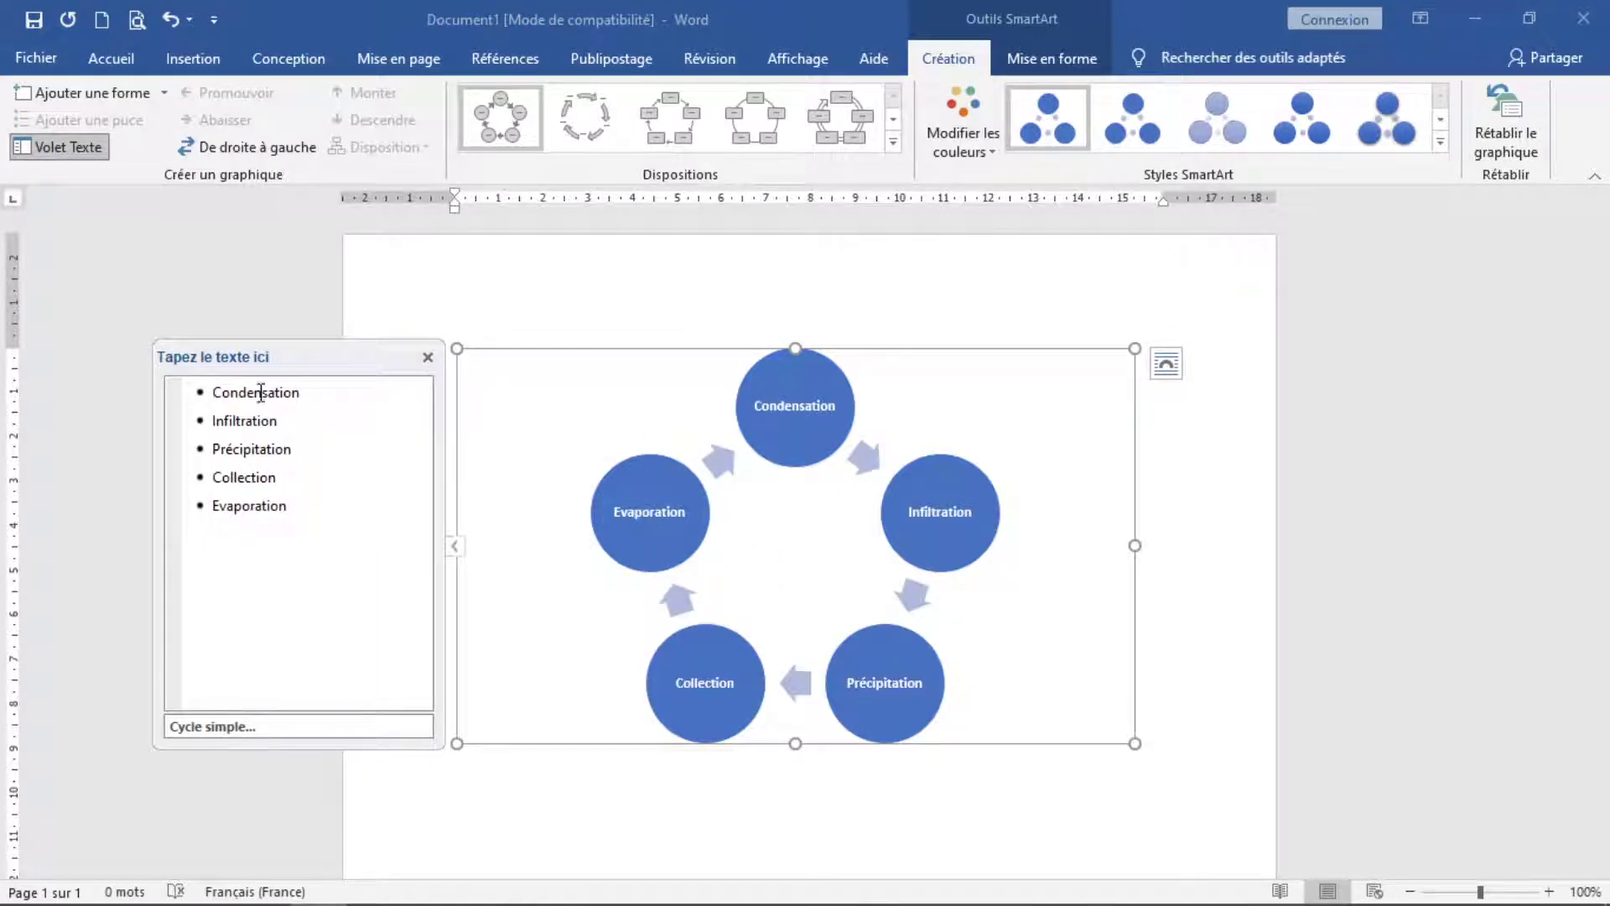
left_click(261, 392)
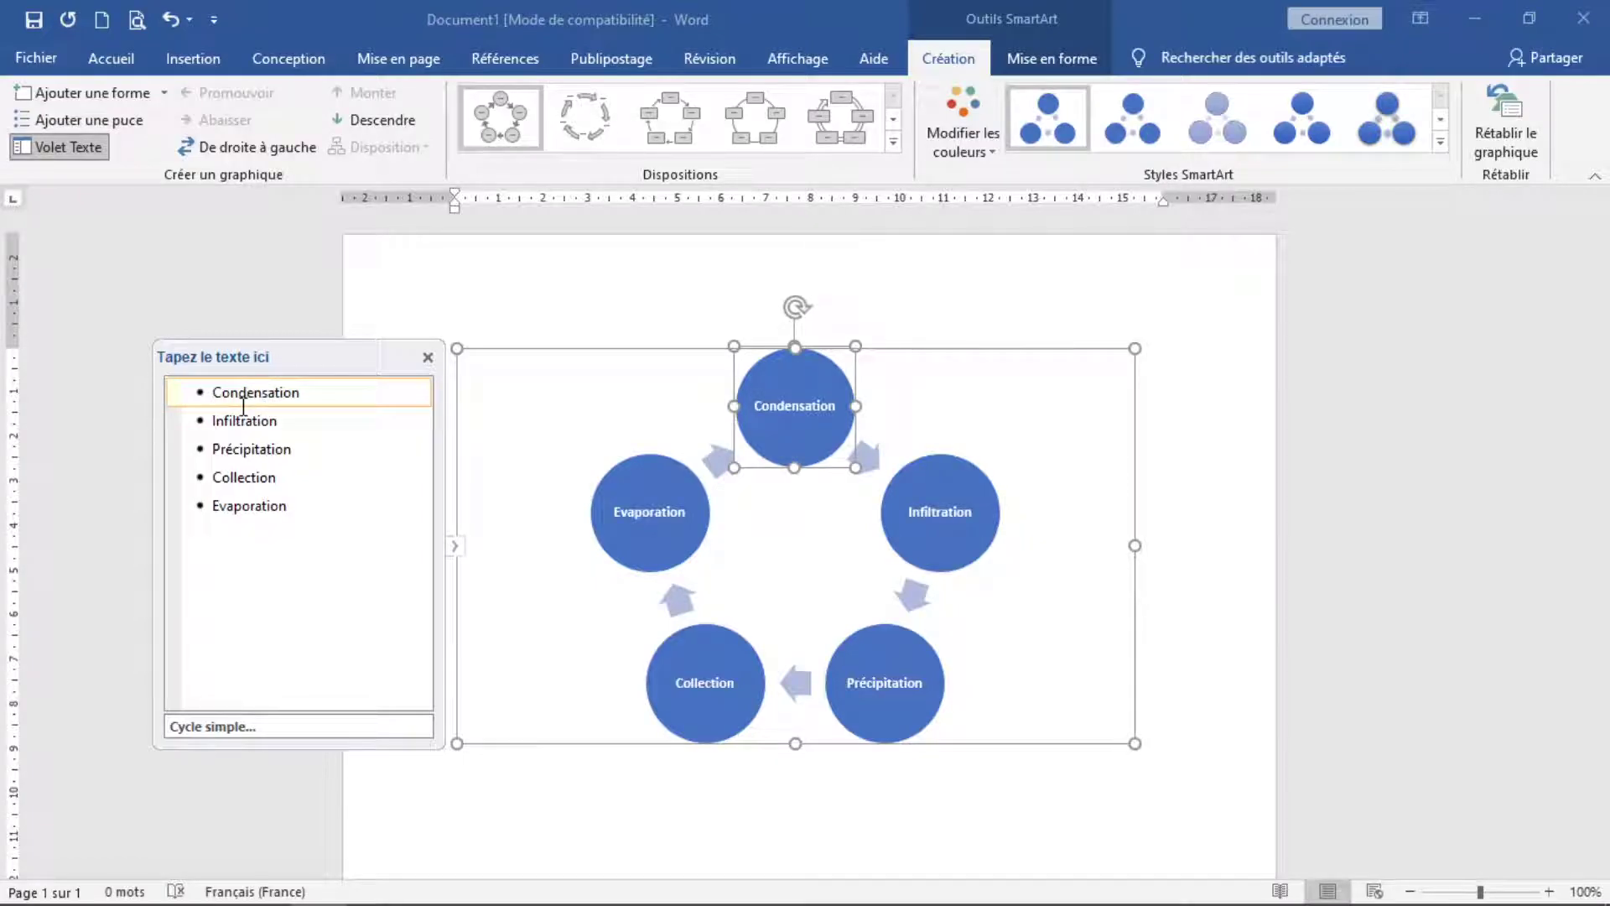
left_click(243, 419)
left_click(253, 450)
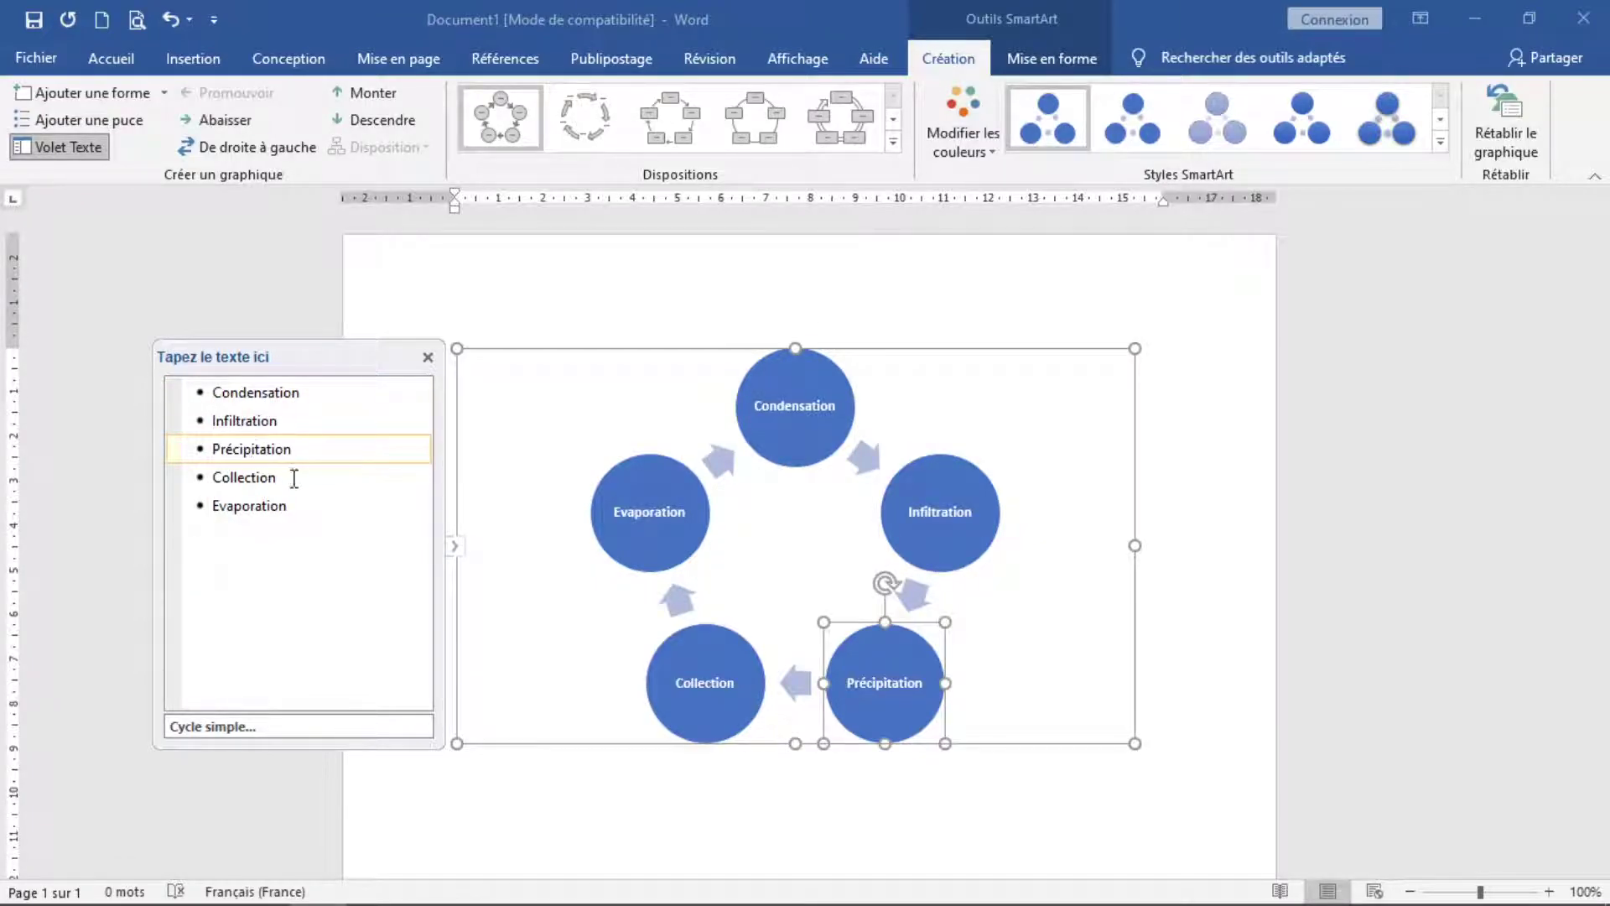
left_click(273, 479)
left_click(267, 506)
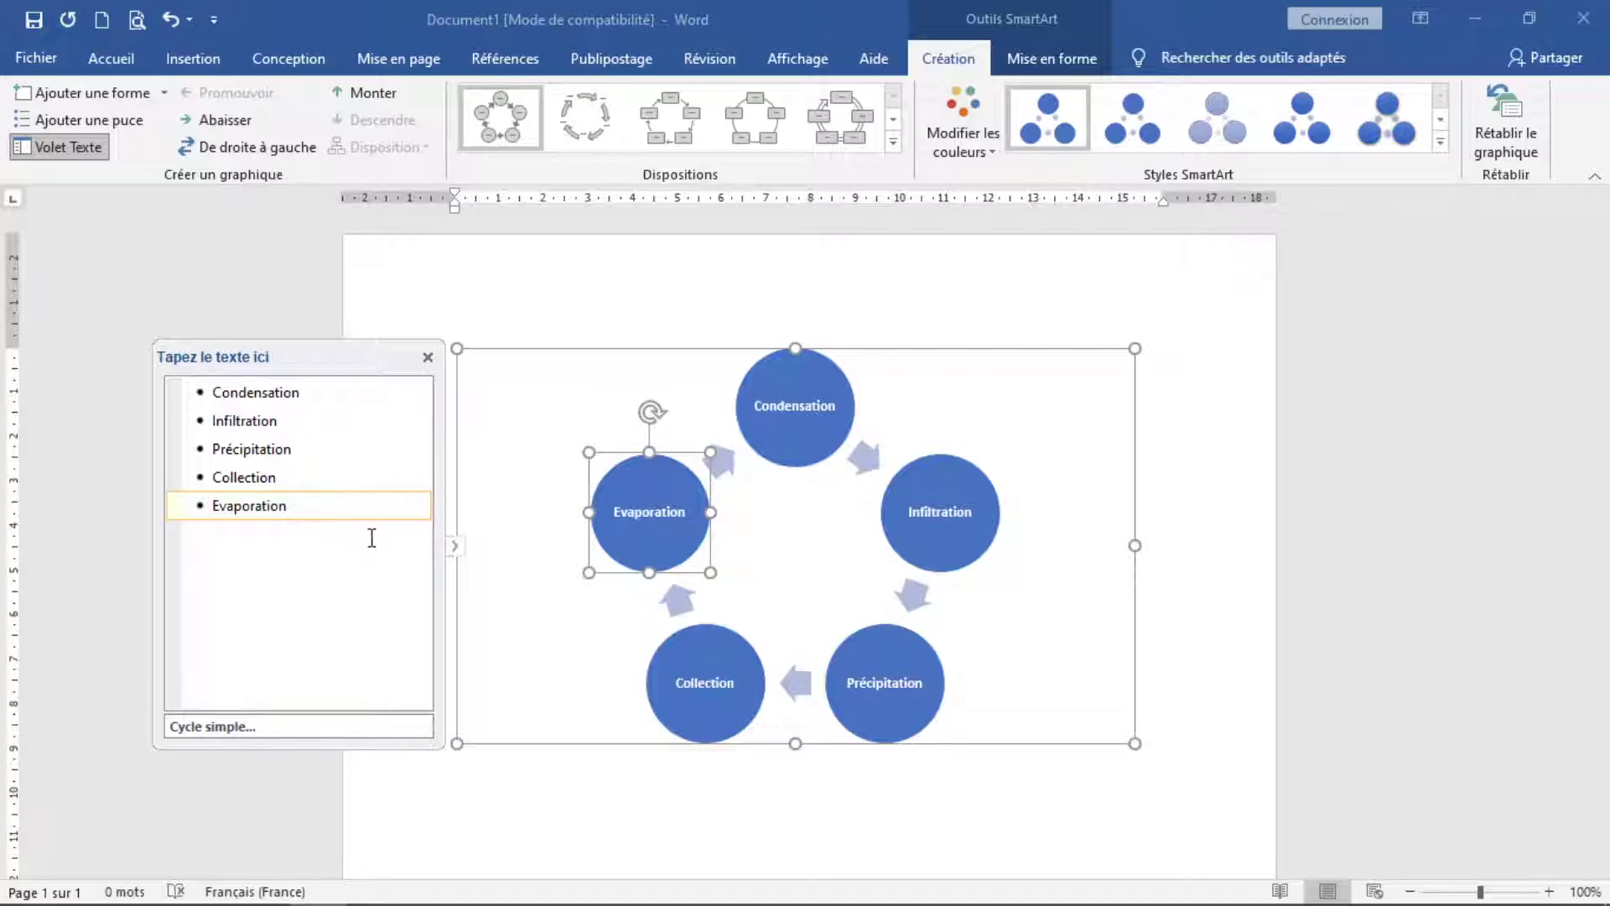
left_click(454, 549)
key("Escape")
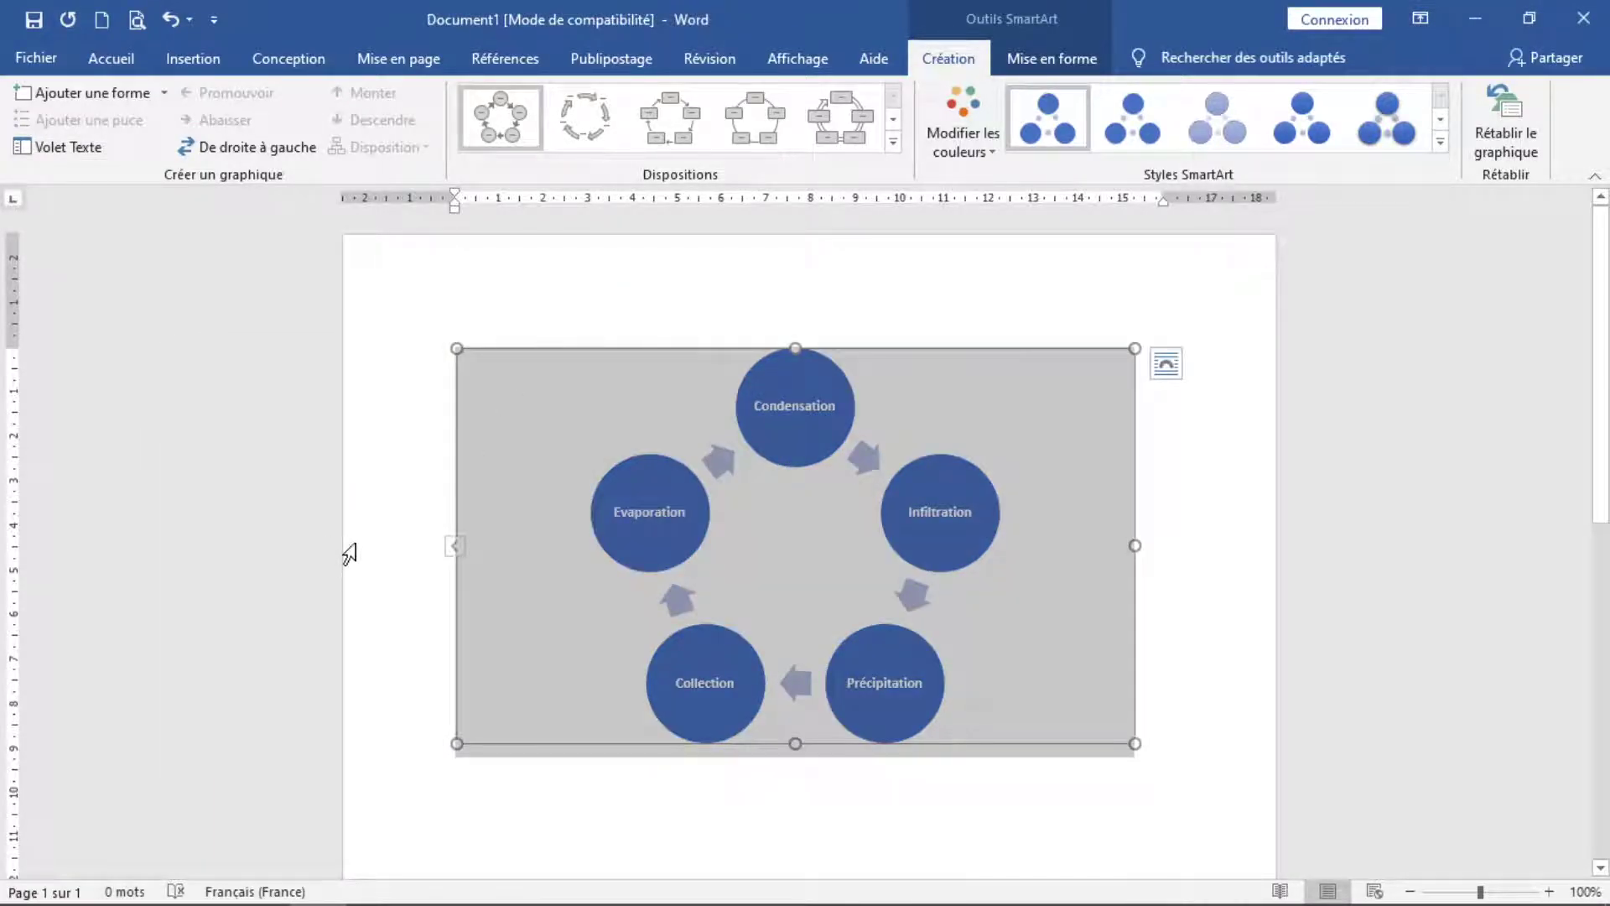
left_click(374, 881)
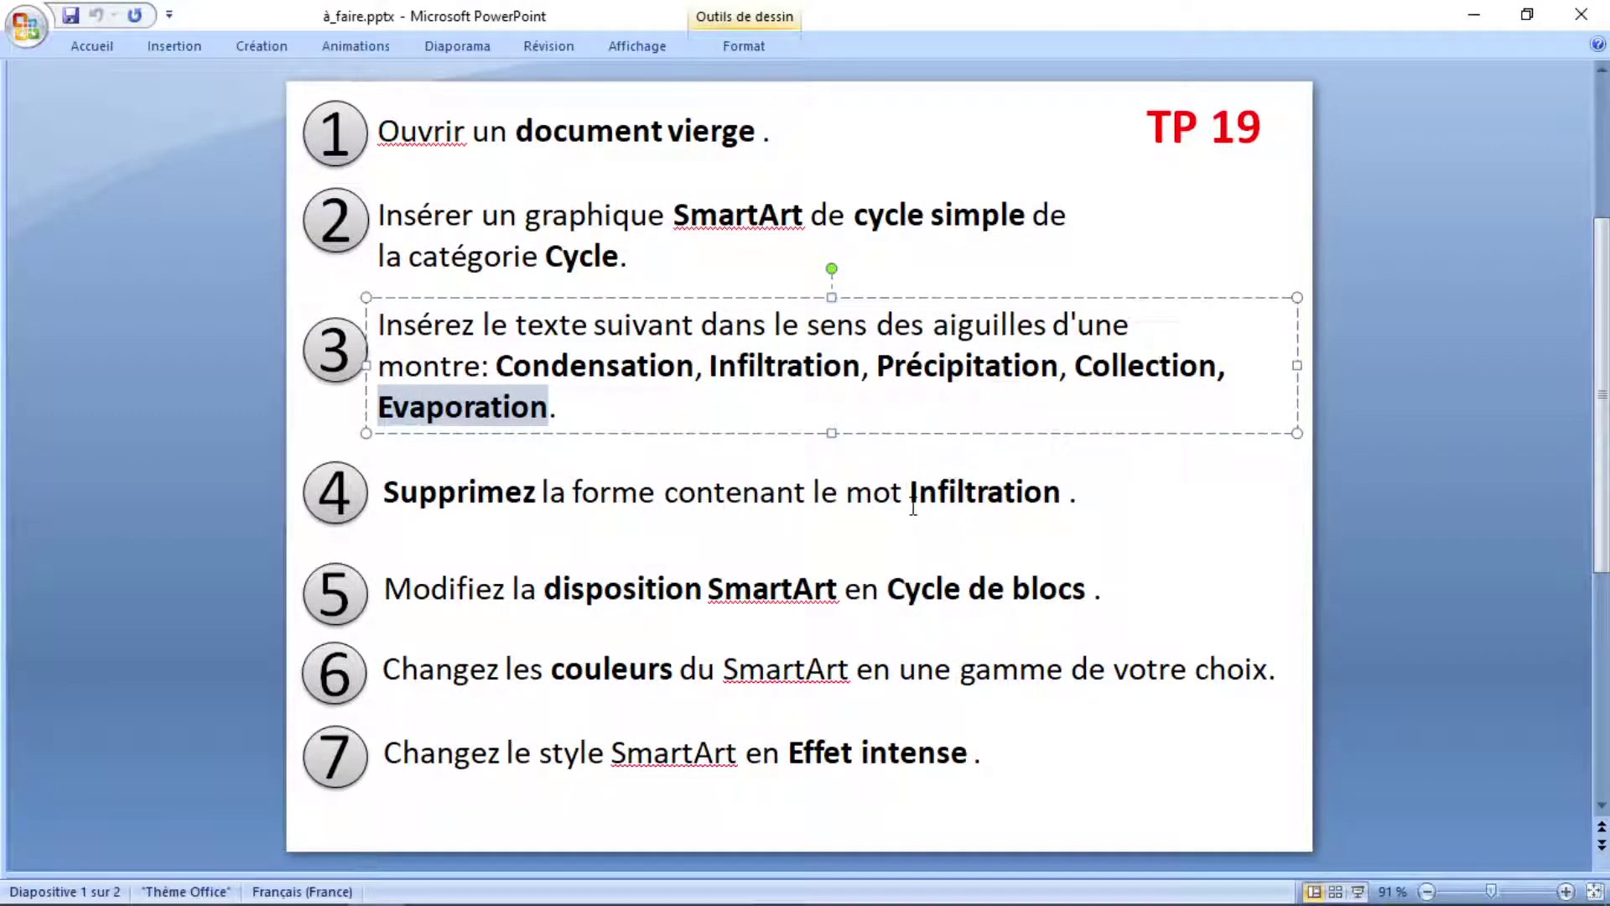
left_click(1473, 15)
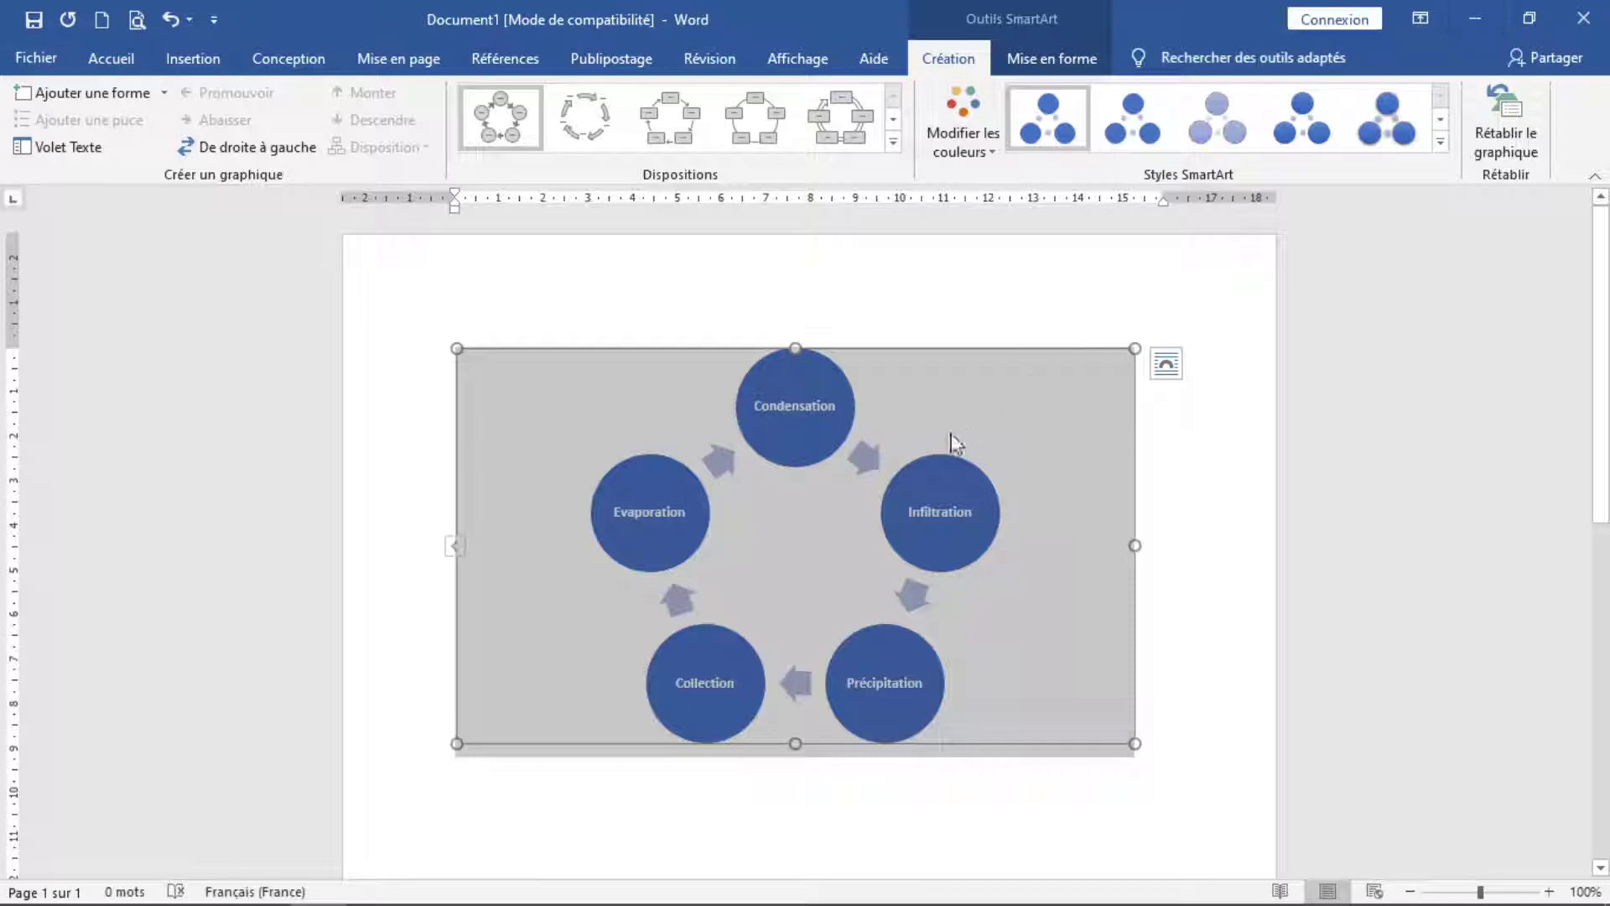
left_click(1207, 425)
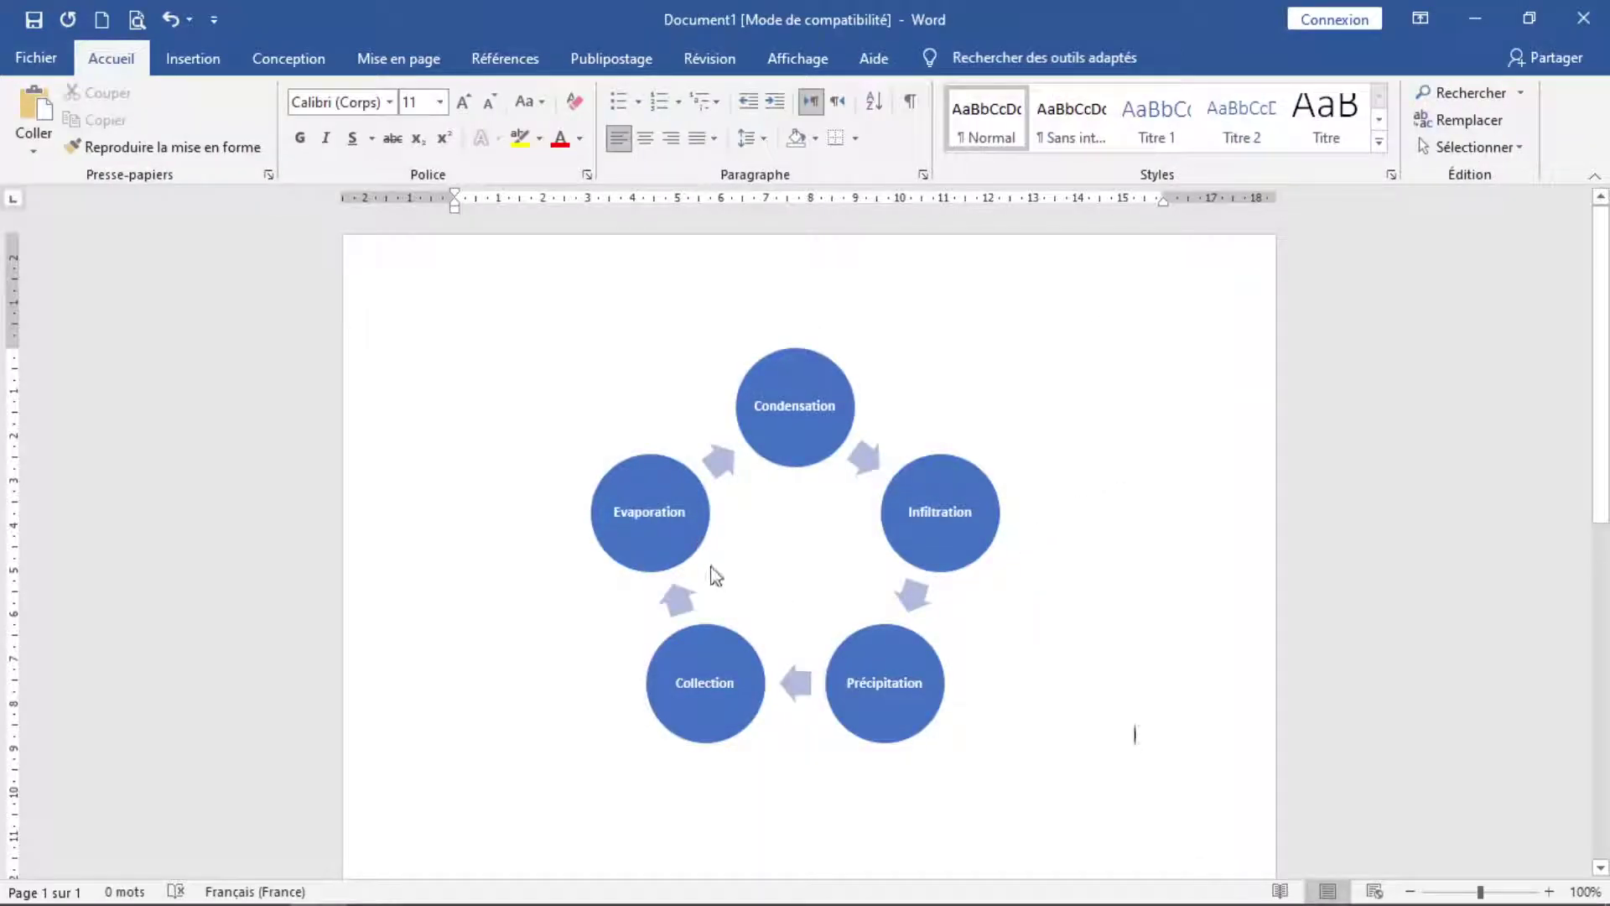
Delete the Infiltration circle, leaving four labelled circles in the cycle.
left_click(933, 560)
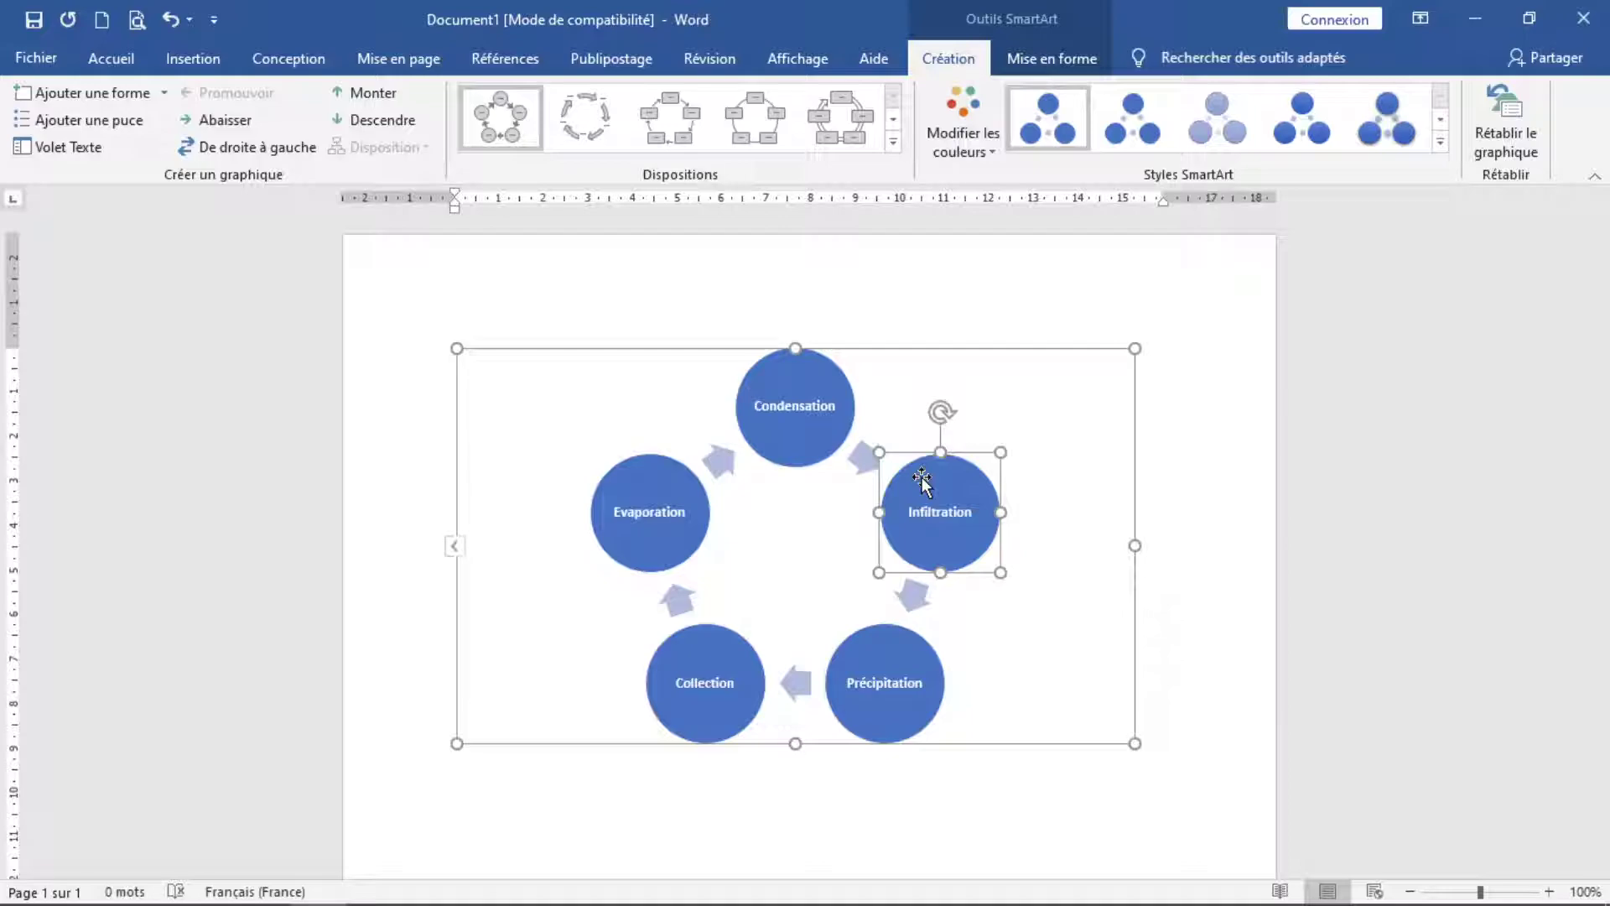
key("Delete")
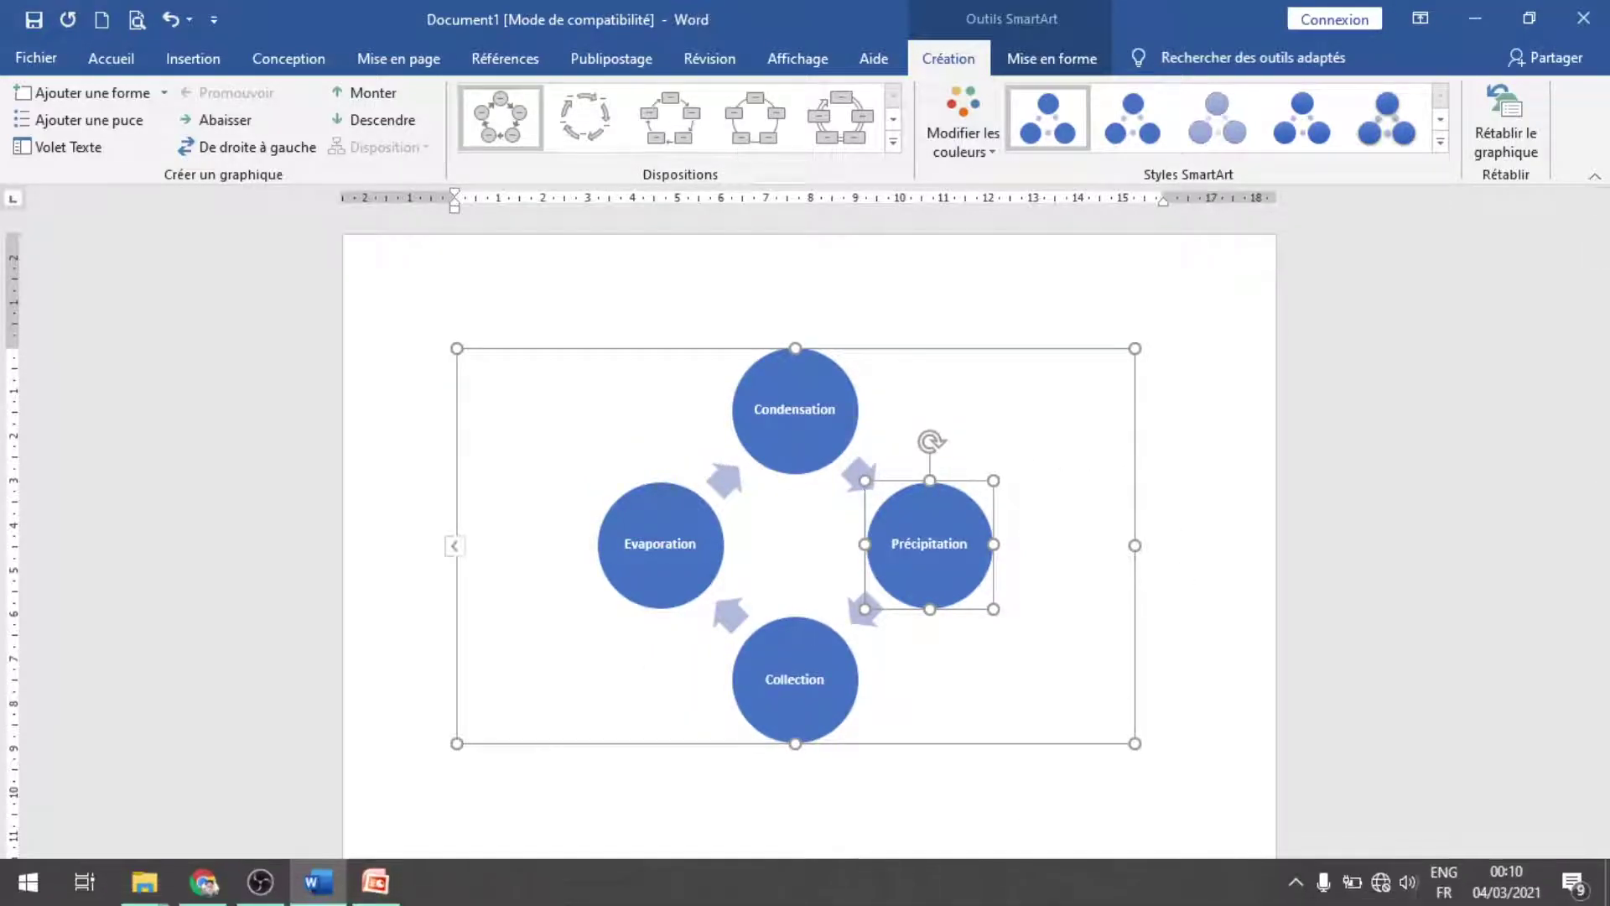
left_click(377, 887)
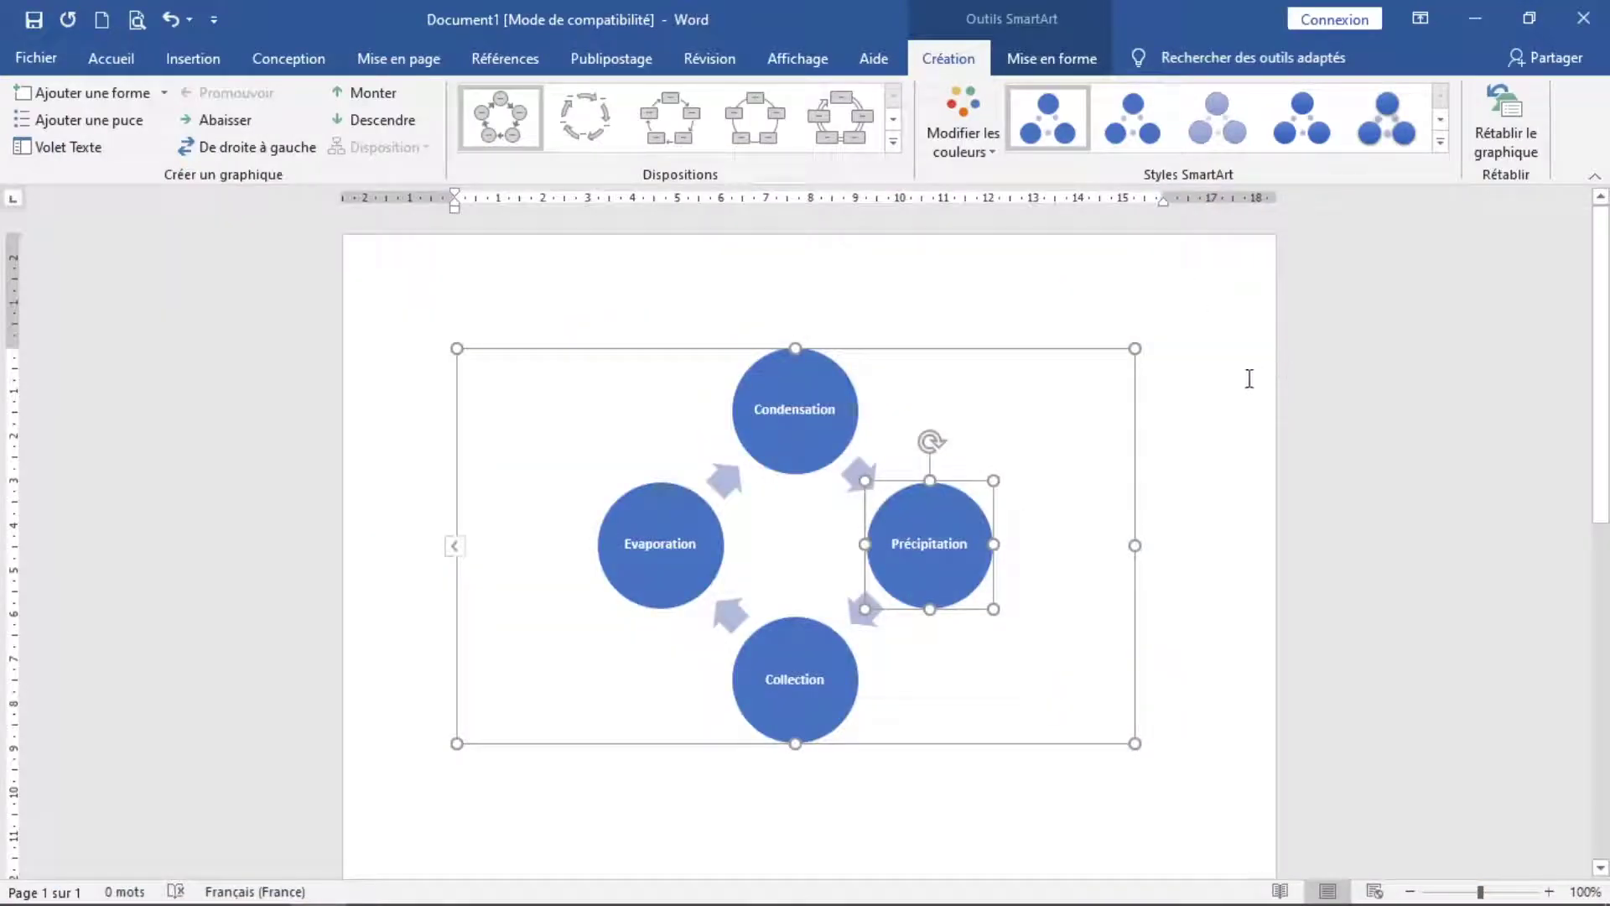
Select the whole cycle diagram and compare it with the TP 19 instructions.
left_click(1208, 382)
left_click(944, 496)
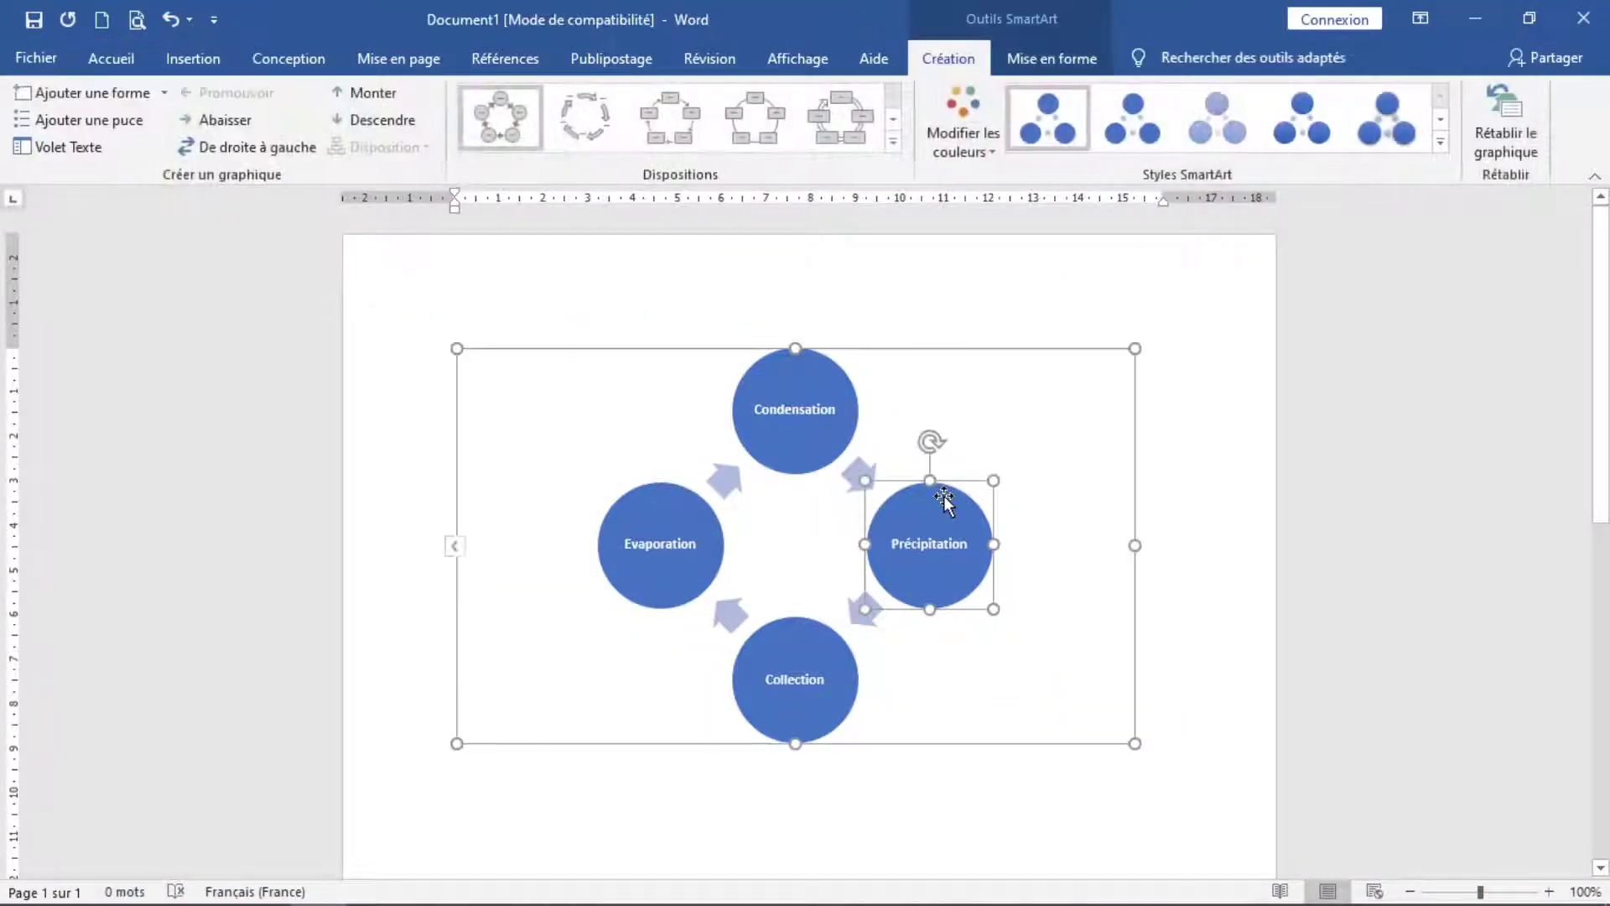
left_click(1236, 394)
left_click(935, 388)
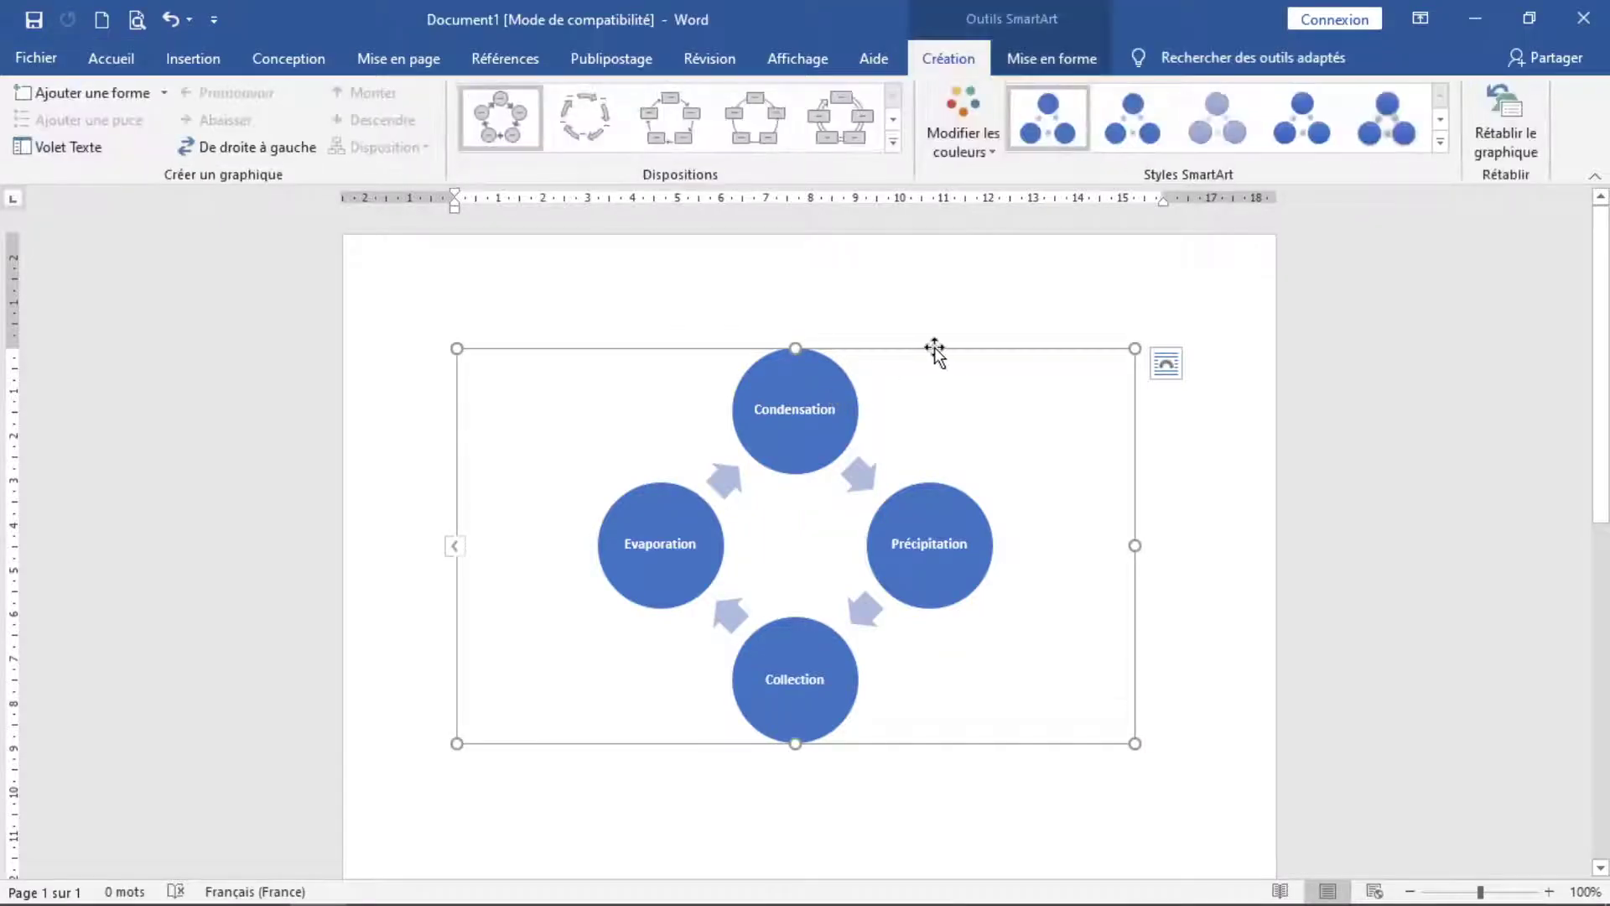
left_click(1174, 379)
left_click(993, 436)
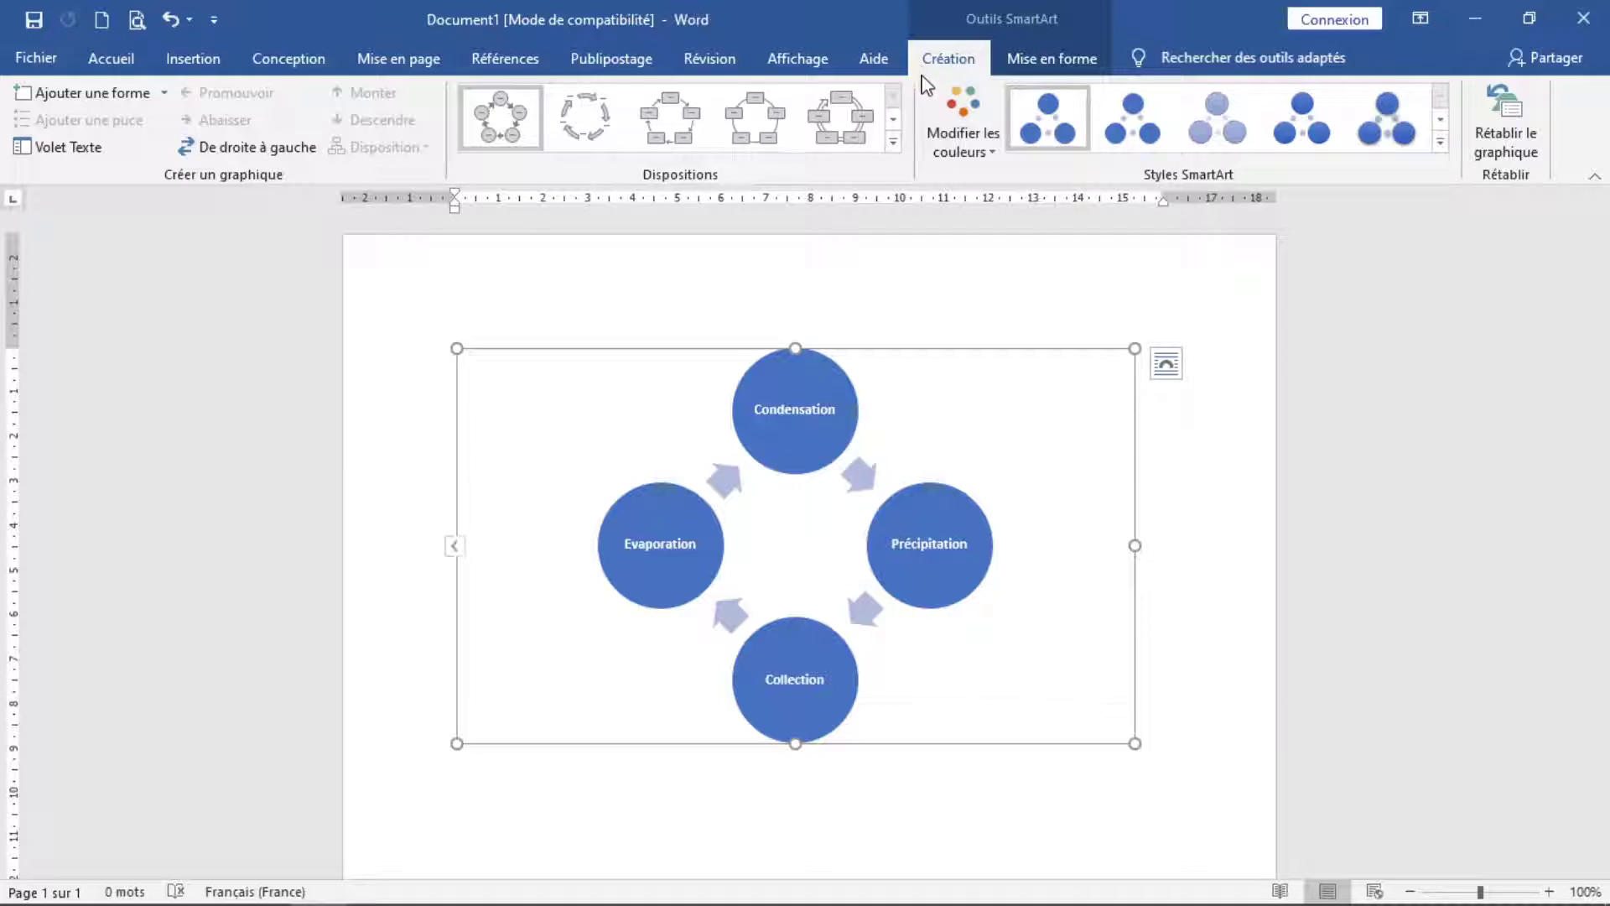
left_click(395, 896)
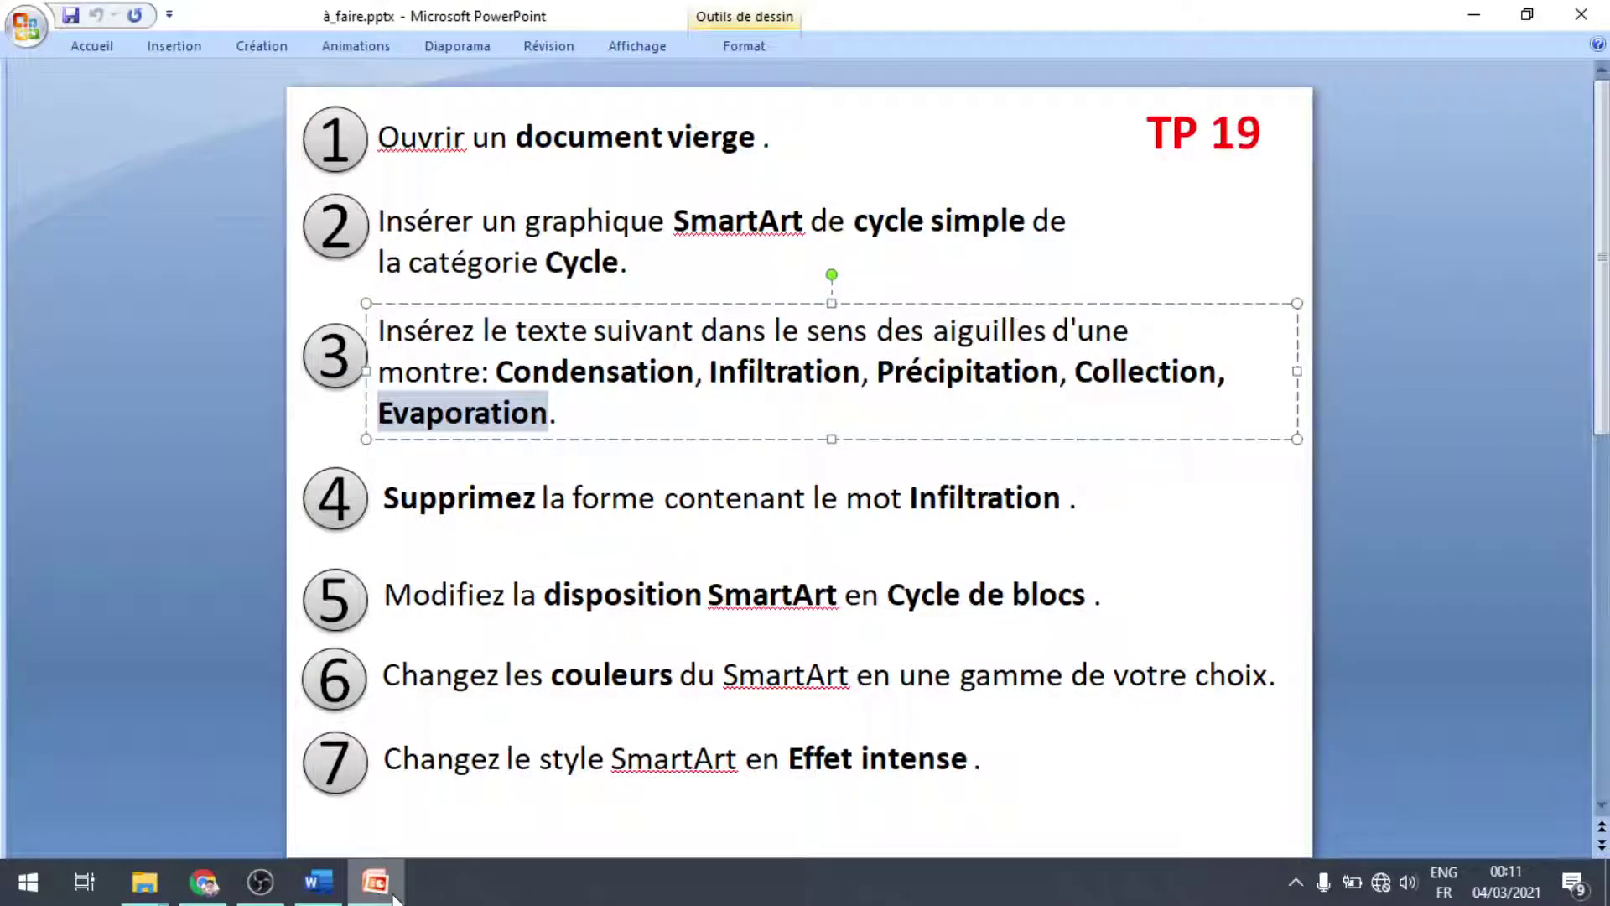
Change the diagram layout to Cycle en blocs from the Dispositions gallery.
left_click(394, 896)
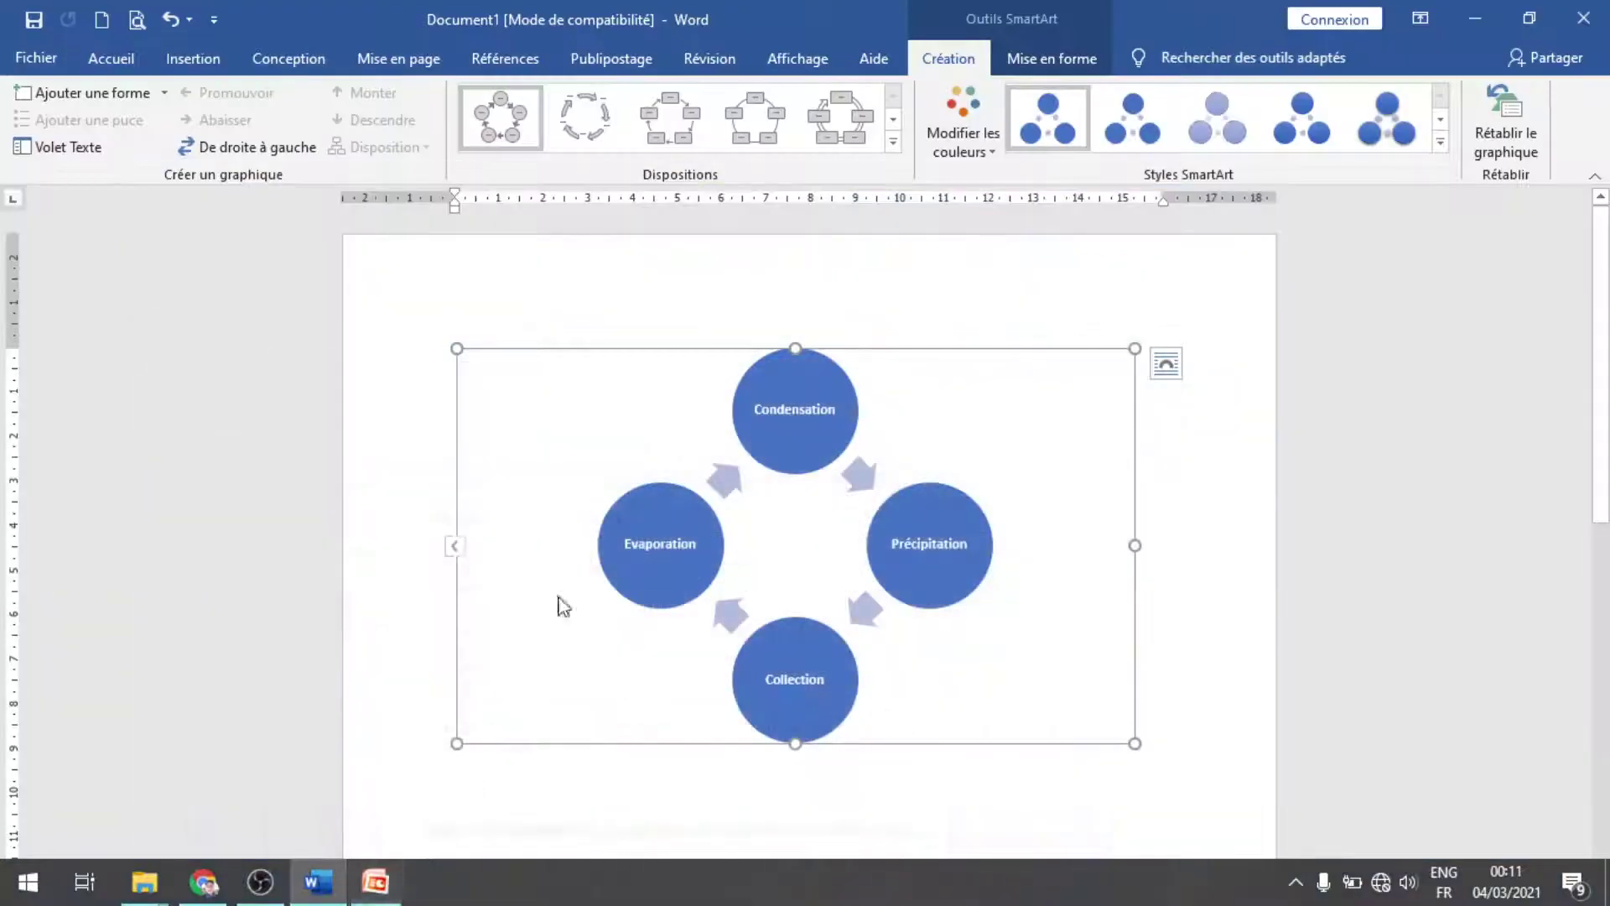
left_click(894, 142)
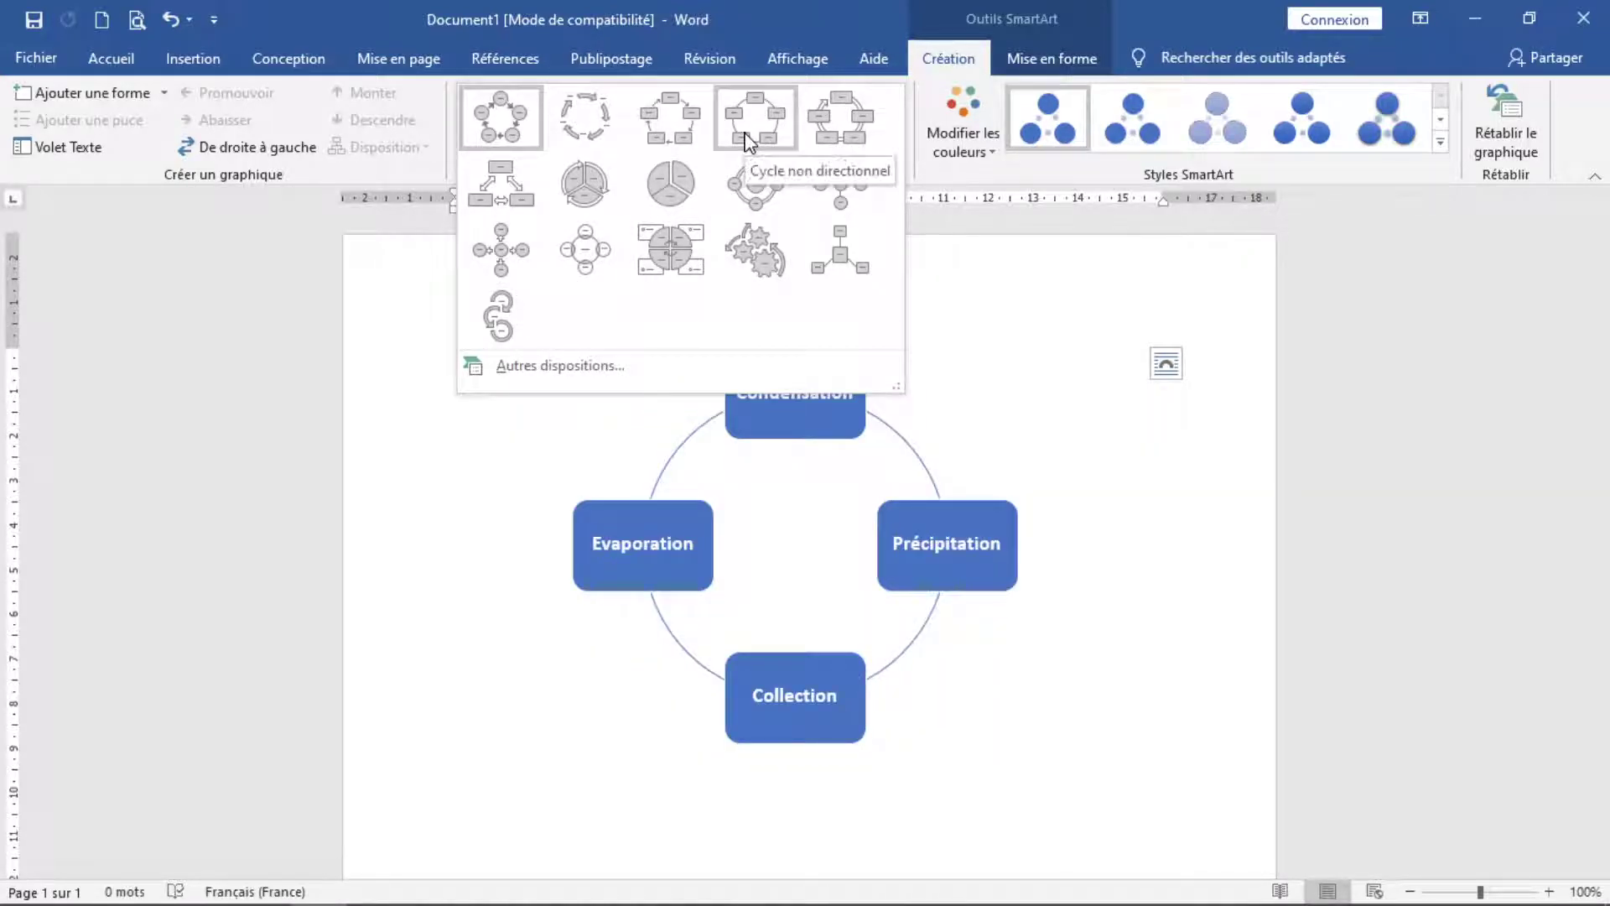
left_click(689, 141)
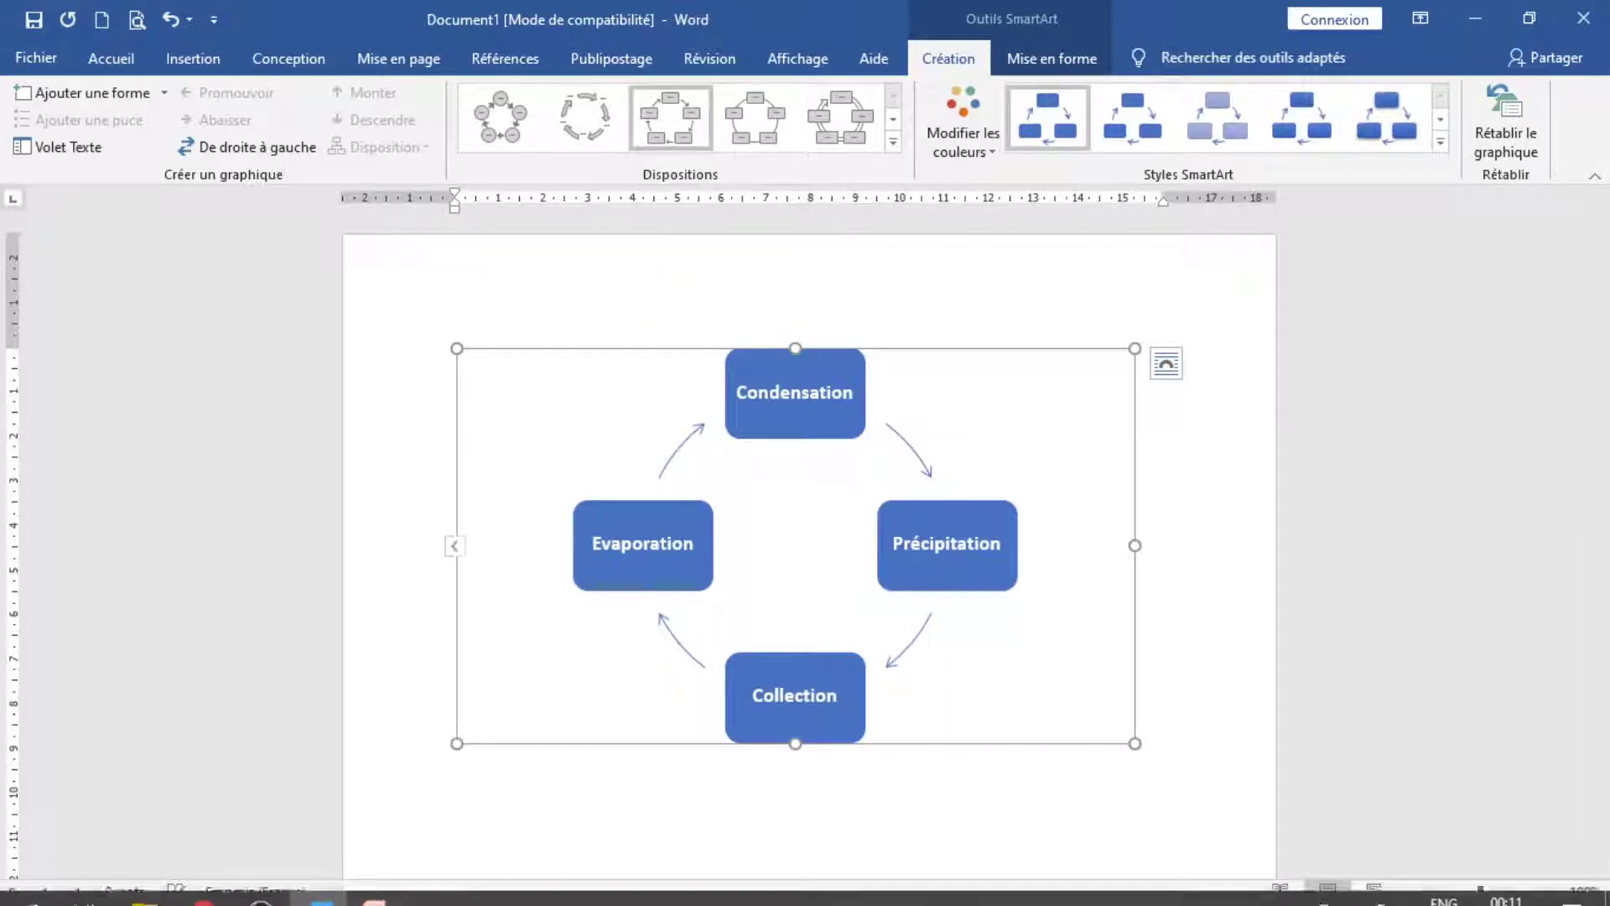
left_click(375, 881)
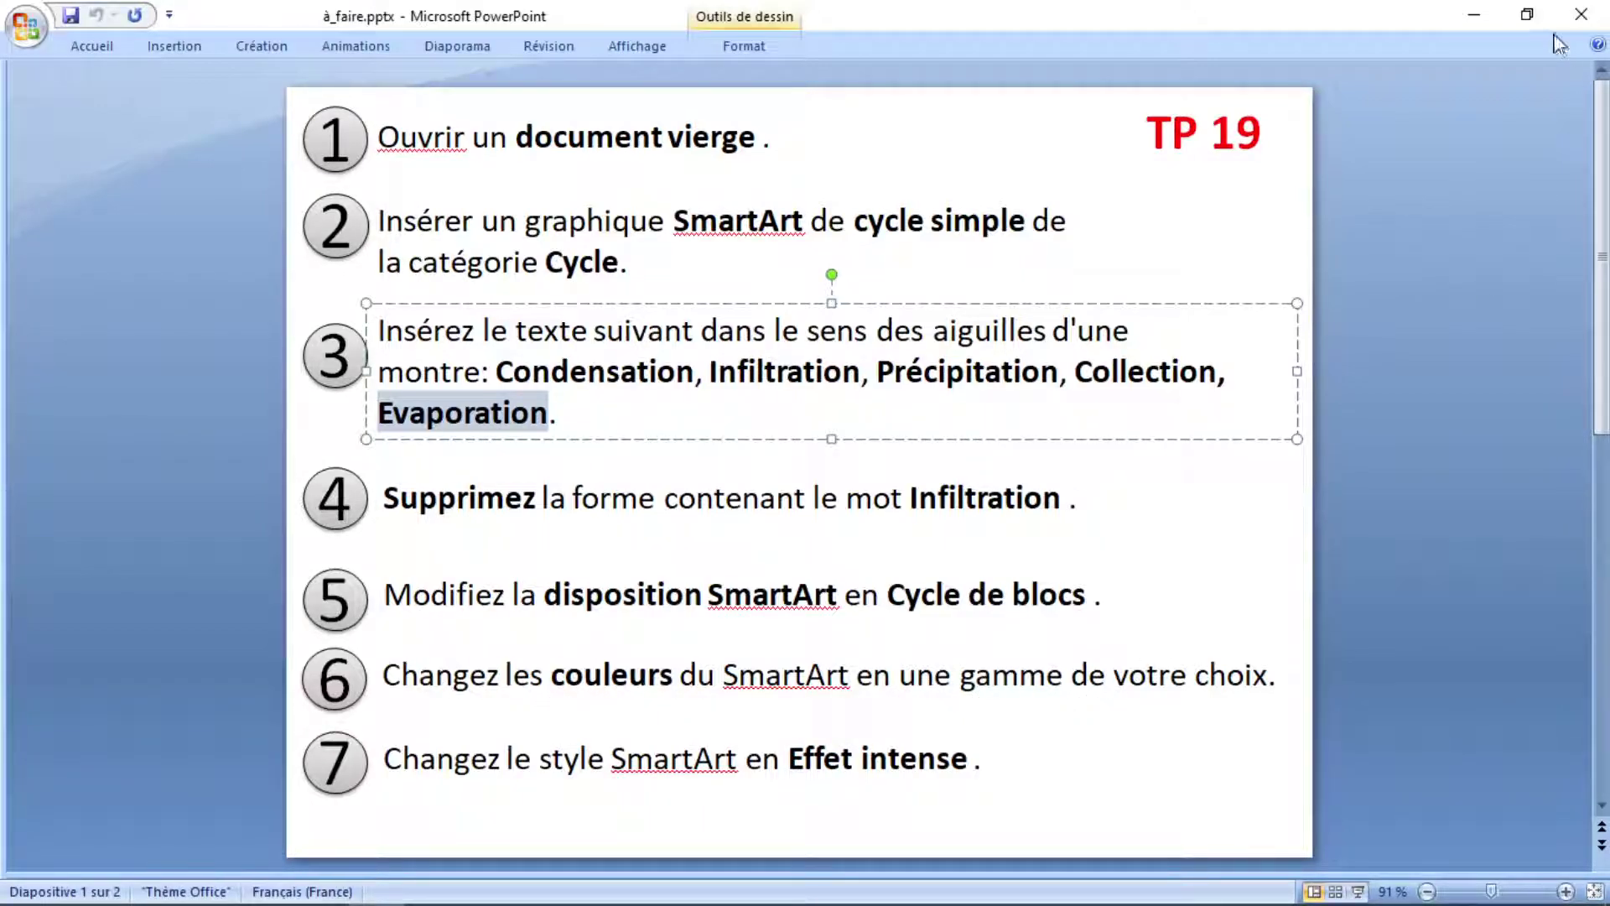
left_click(1474, 15)
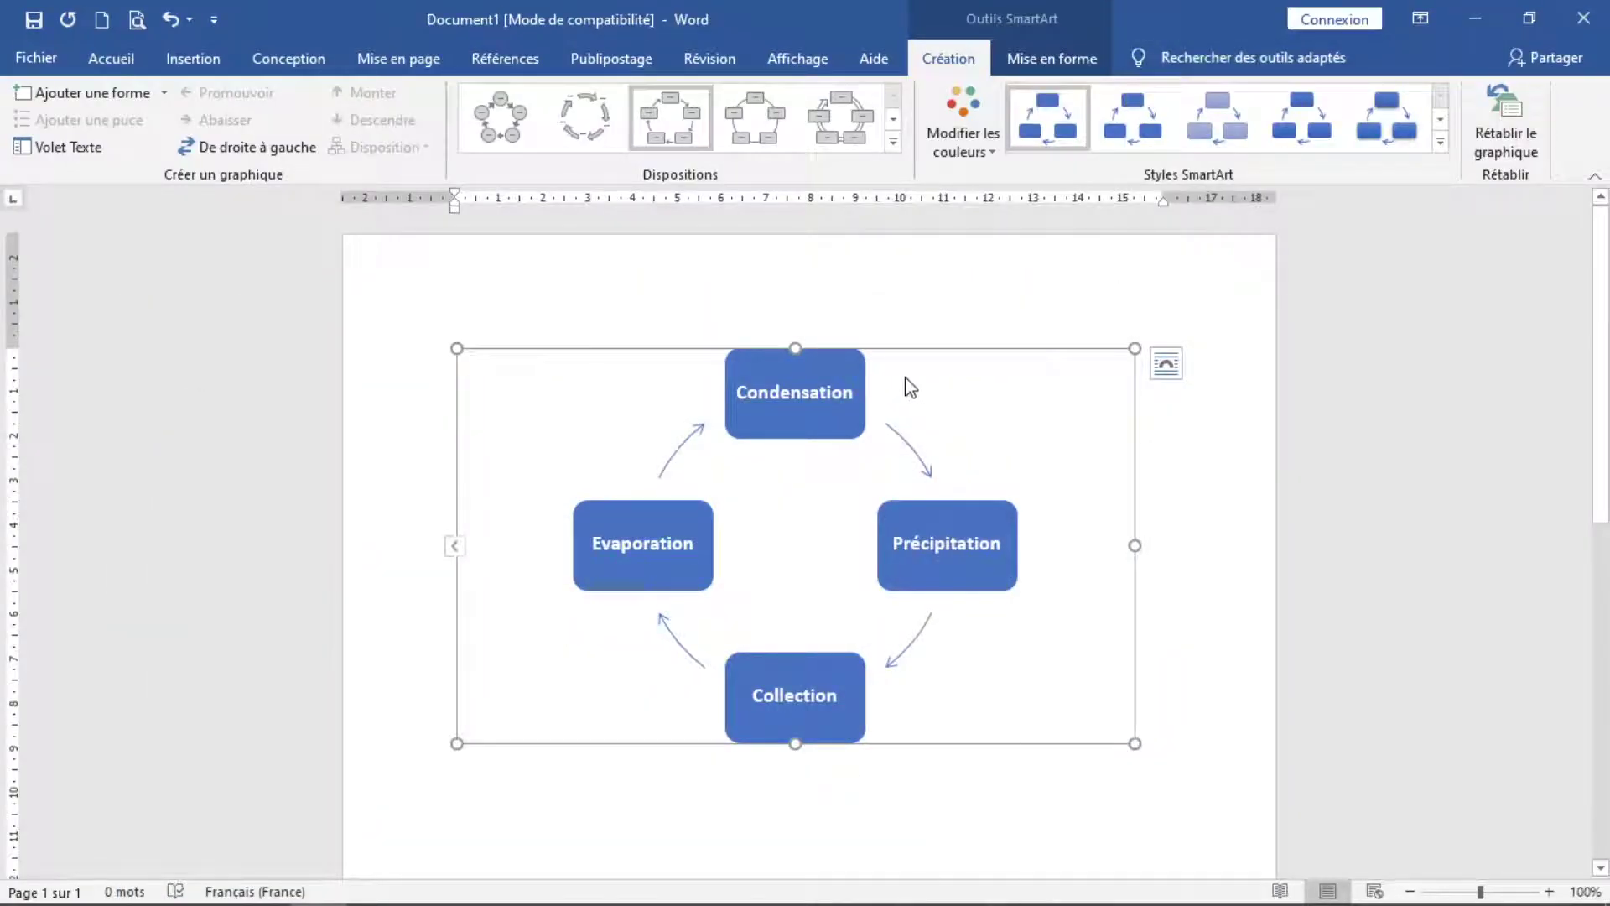
Apply a Coloré blue-and-green colour scheme to the block cycle.
left_click(991, 152)
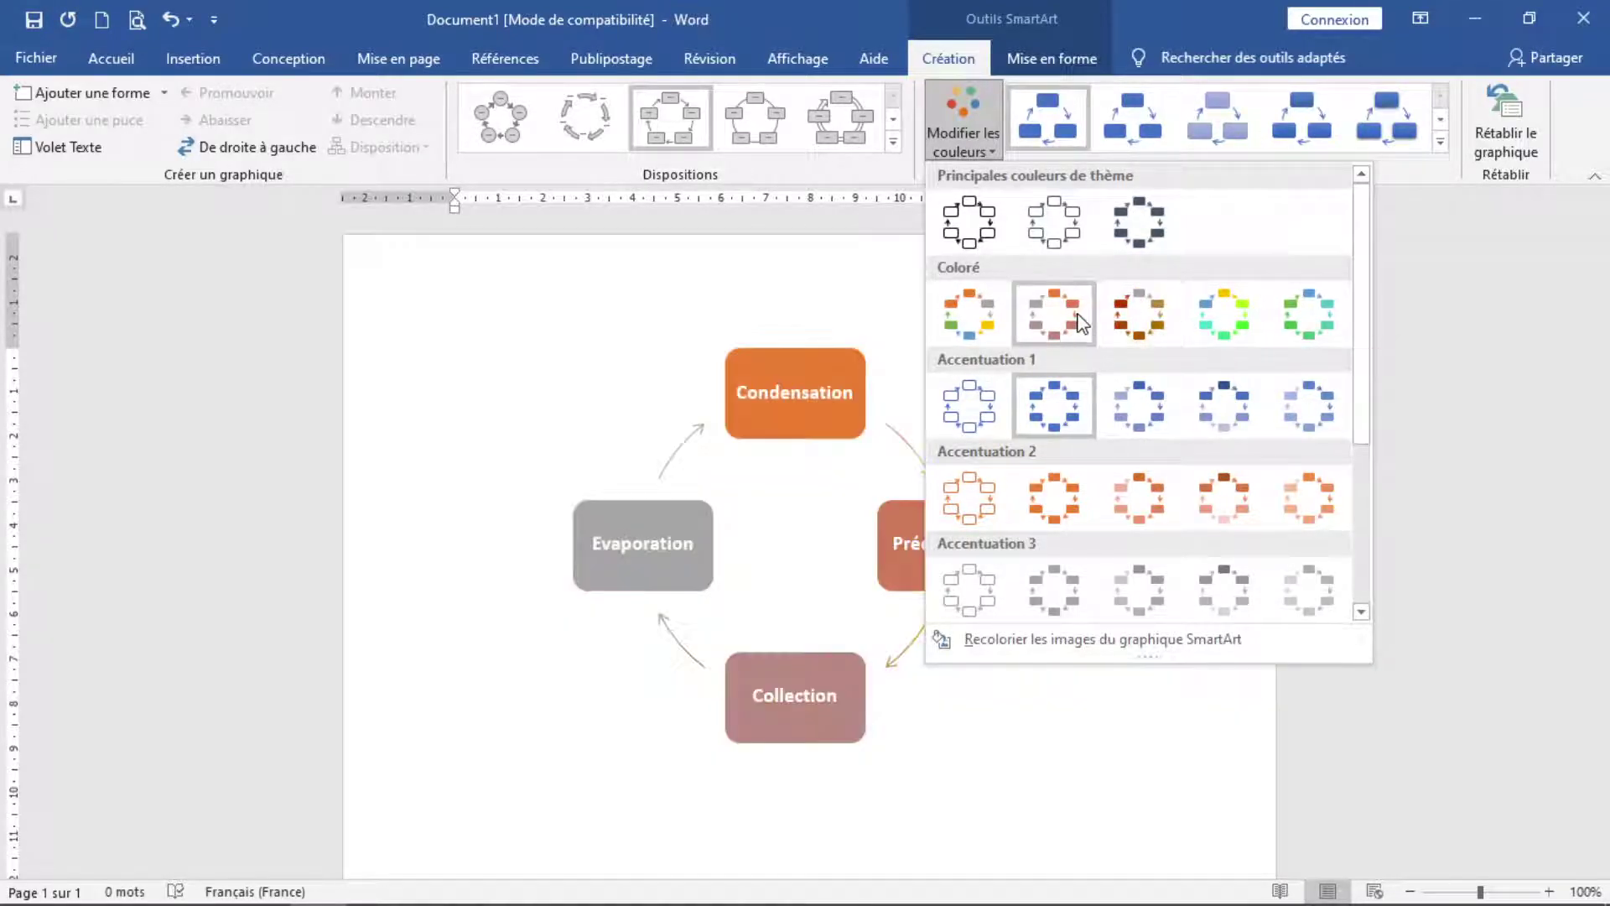
left_click(1298, 340)
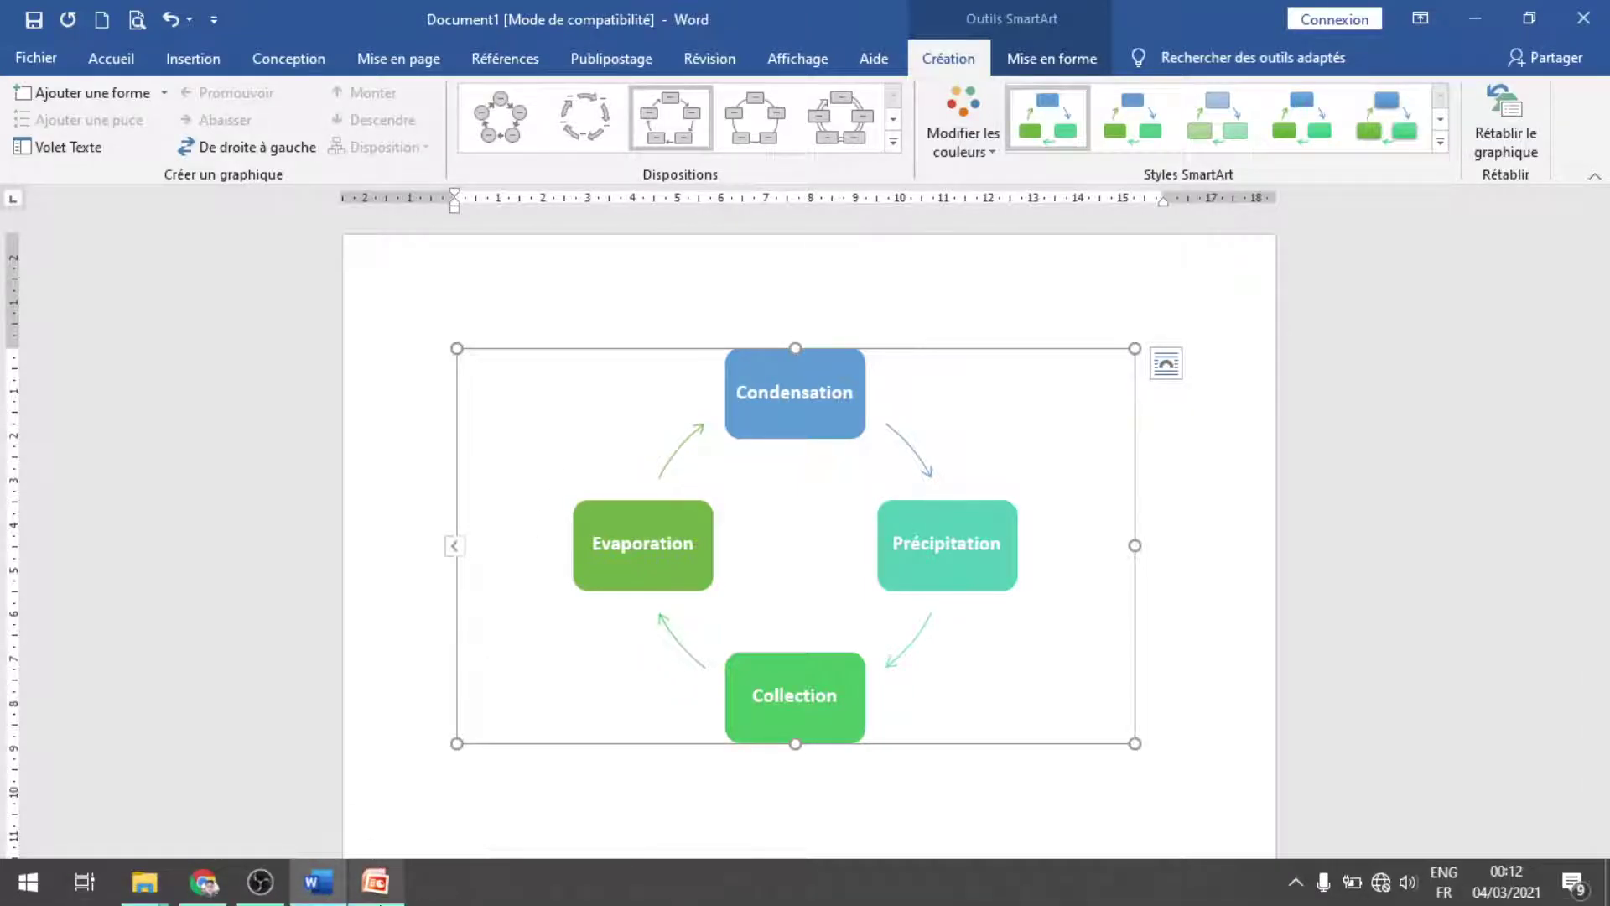
left_click(374, 881)
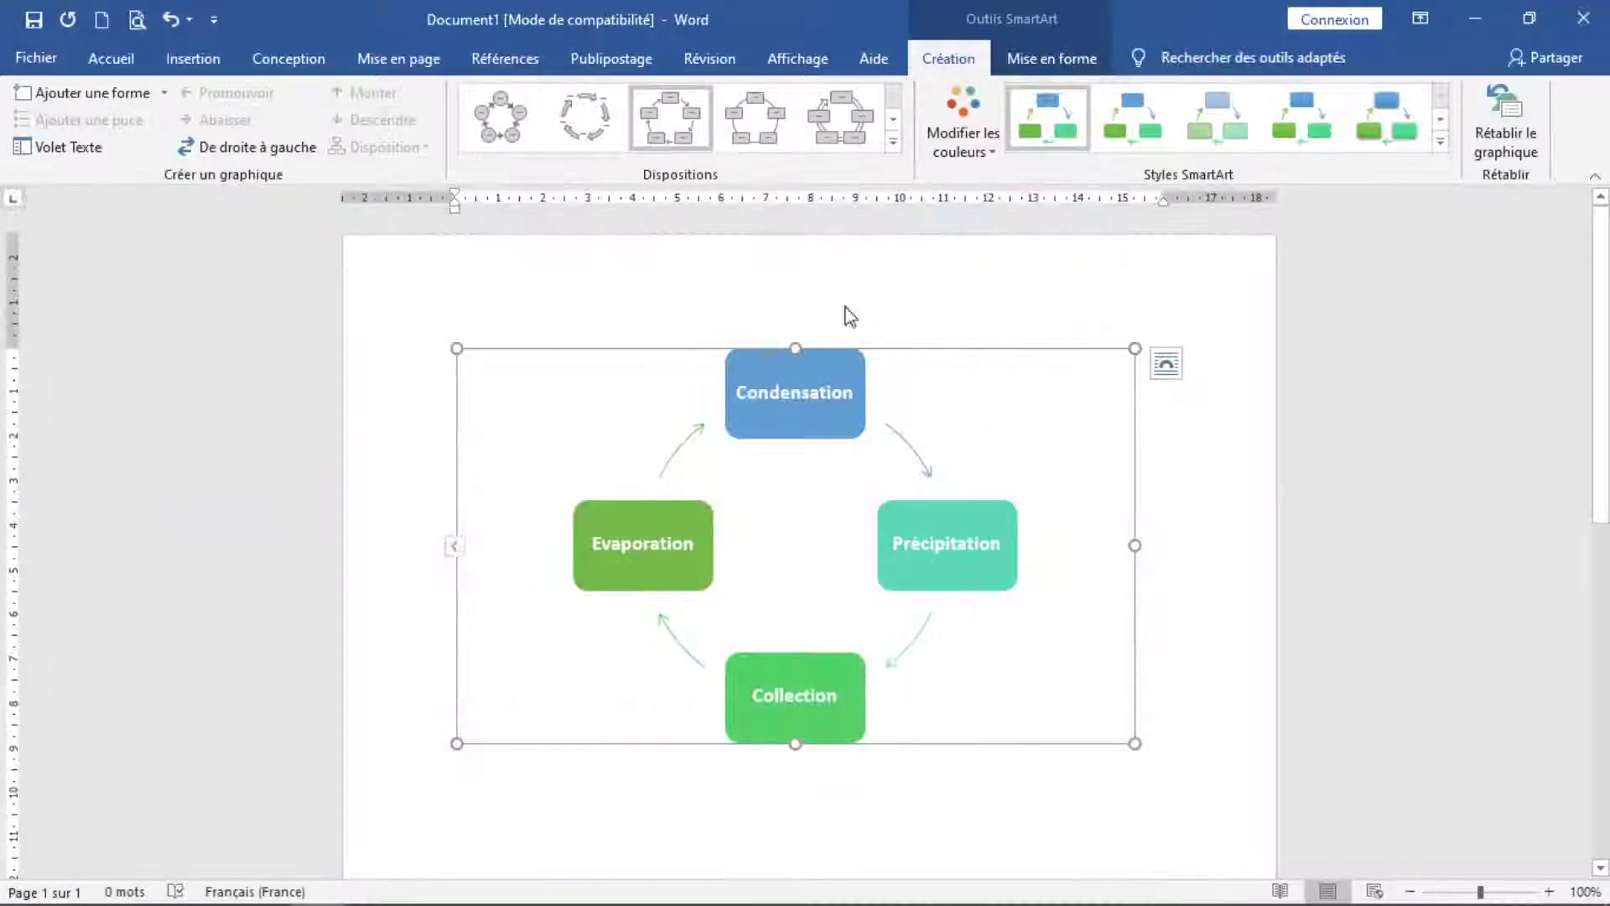
left_click(1317, 405)
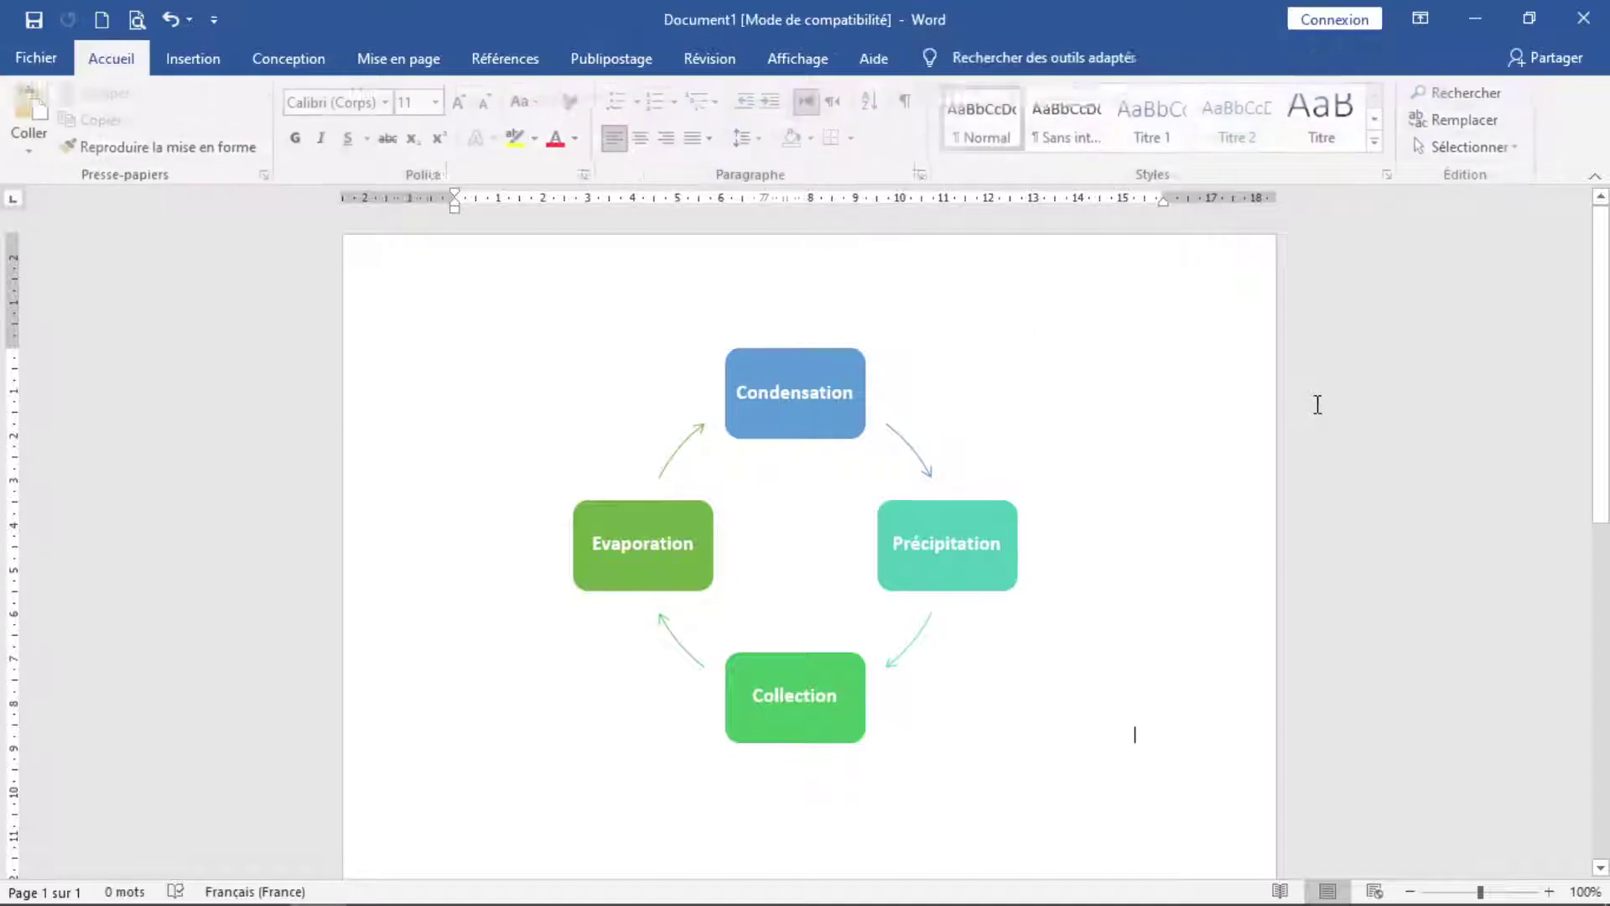
left_click(1035, 407)
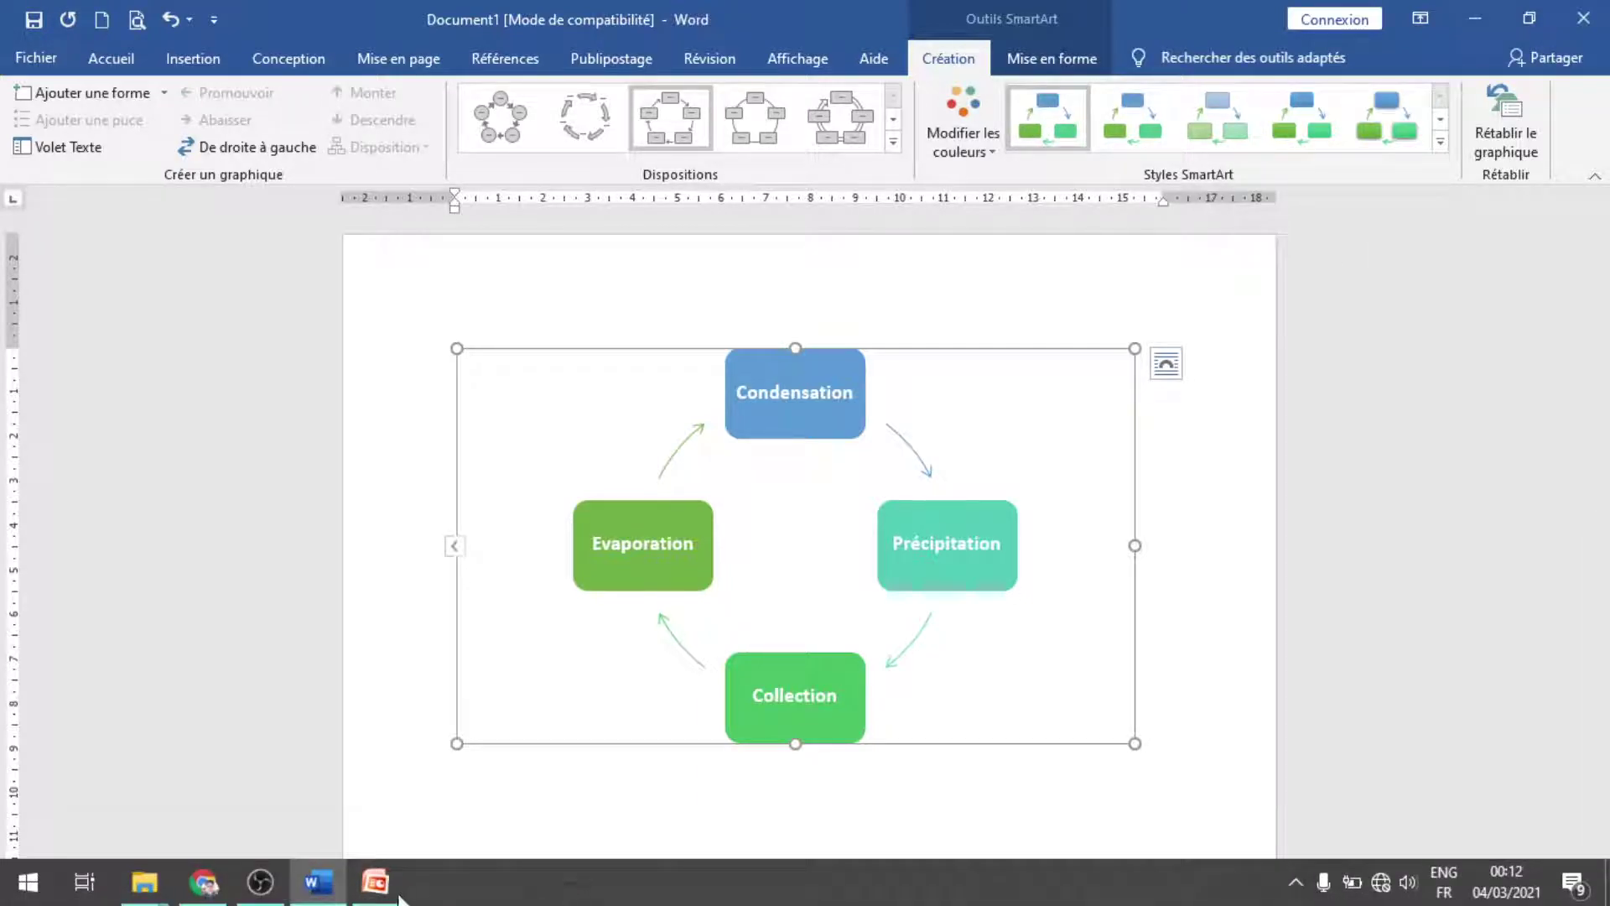
left_click(377, 895)
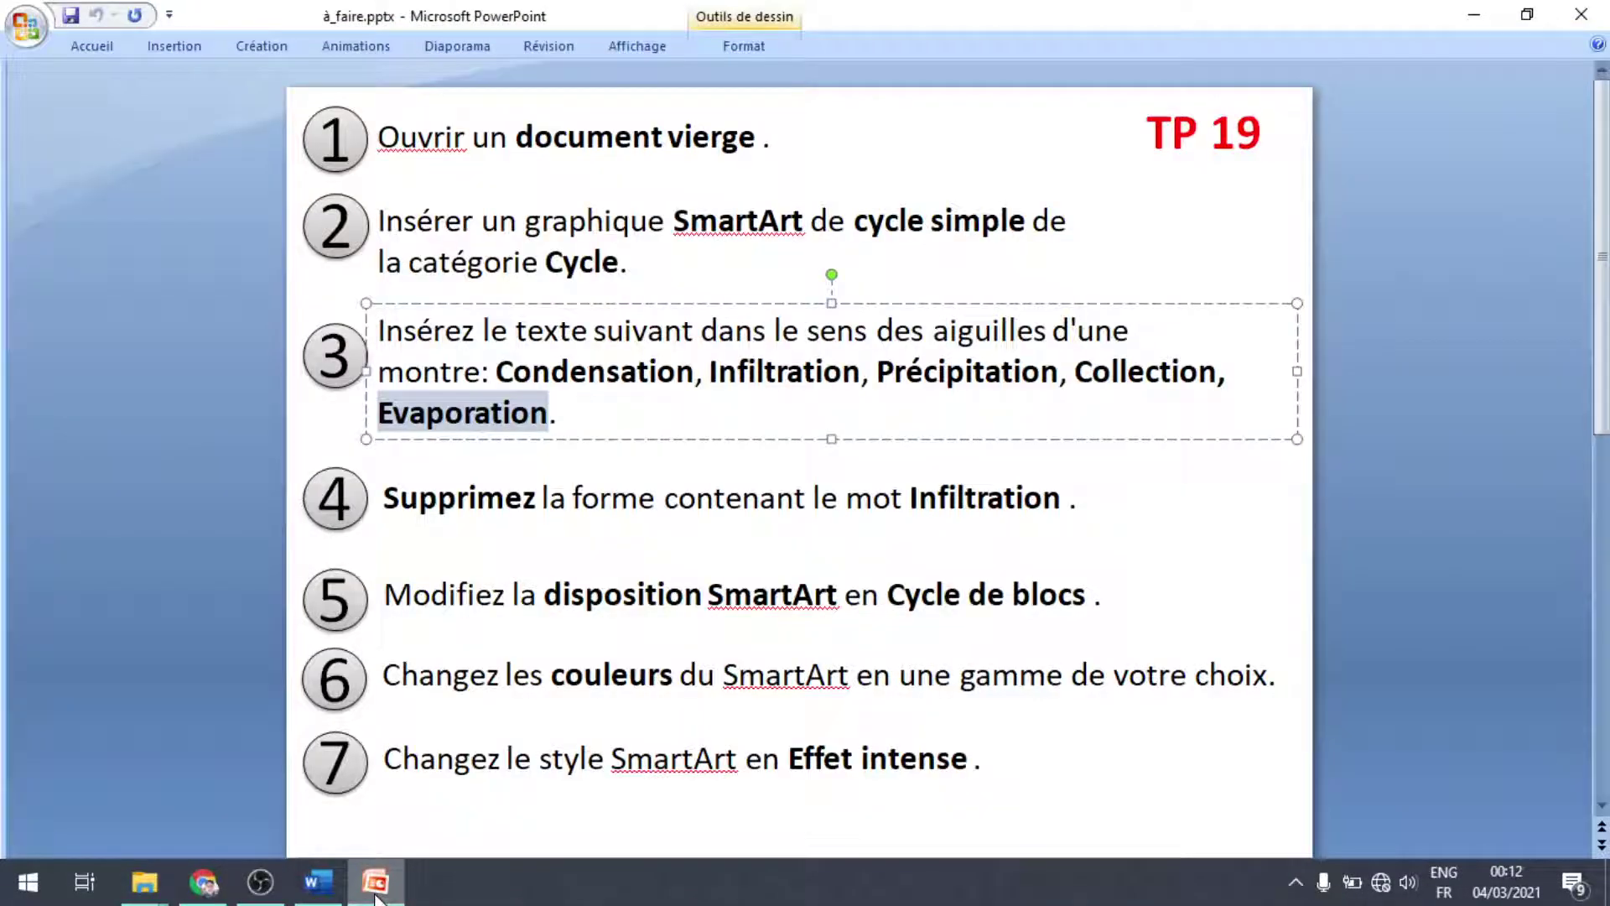
left_click(378, 888)
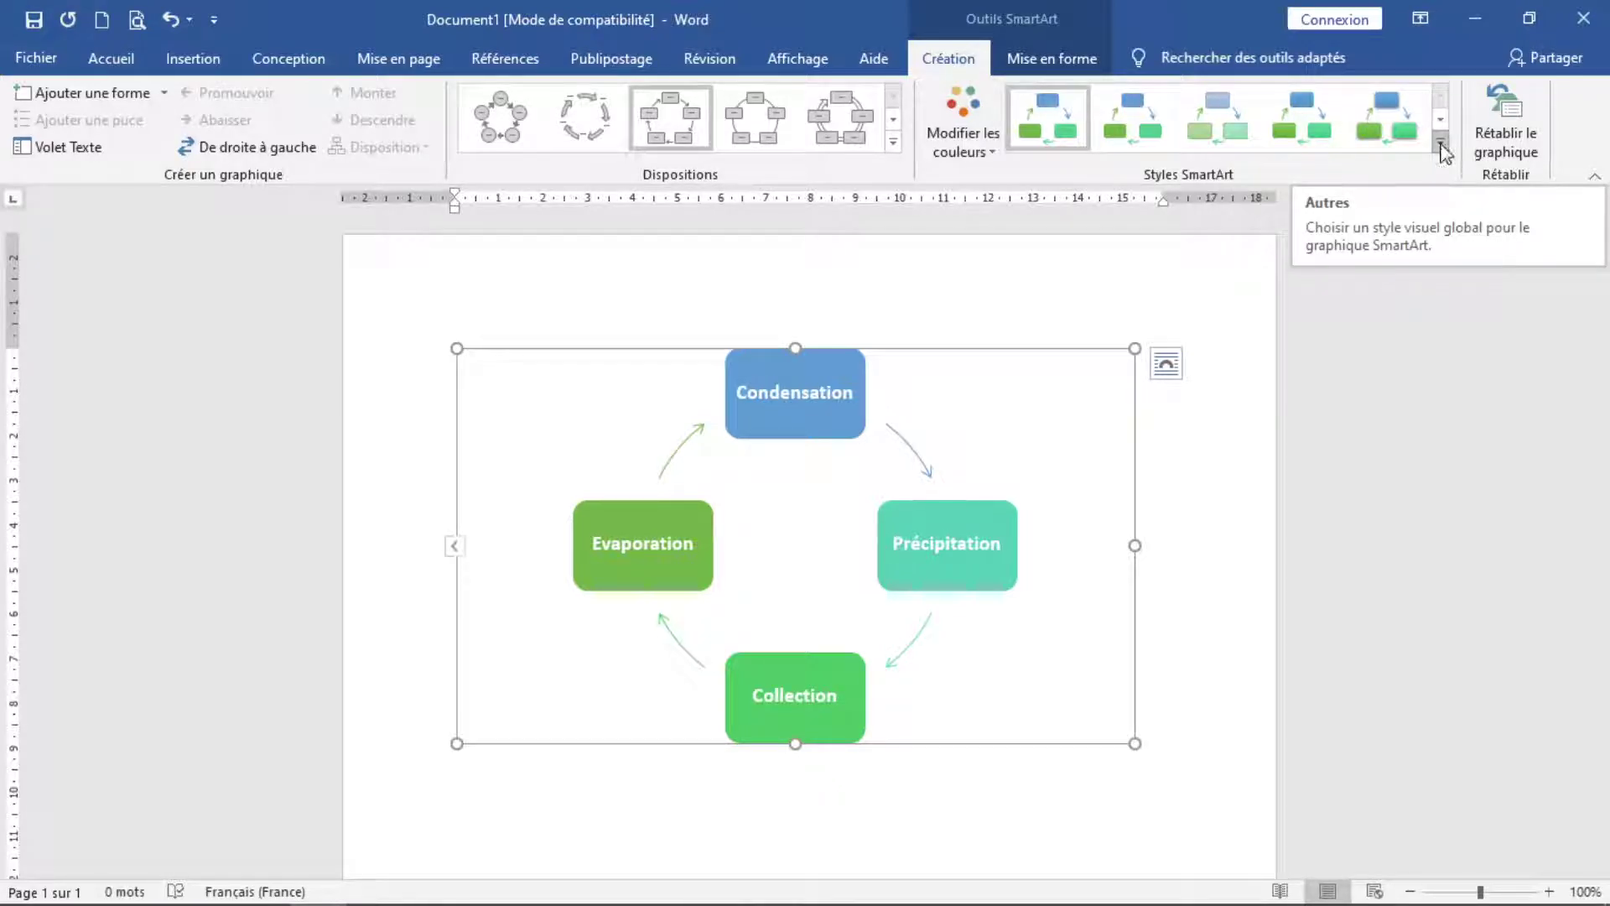
Apply the Effet intense SmartArt style to the block cycle and view the result.
left_click(1441, 144)
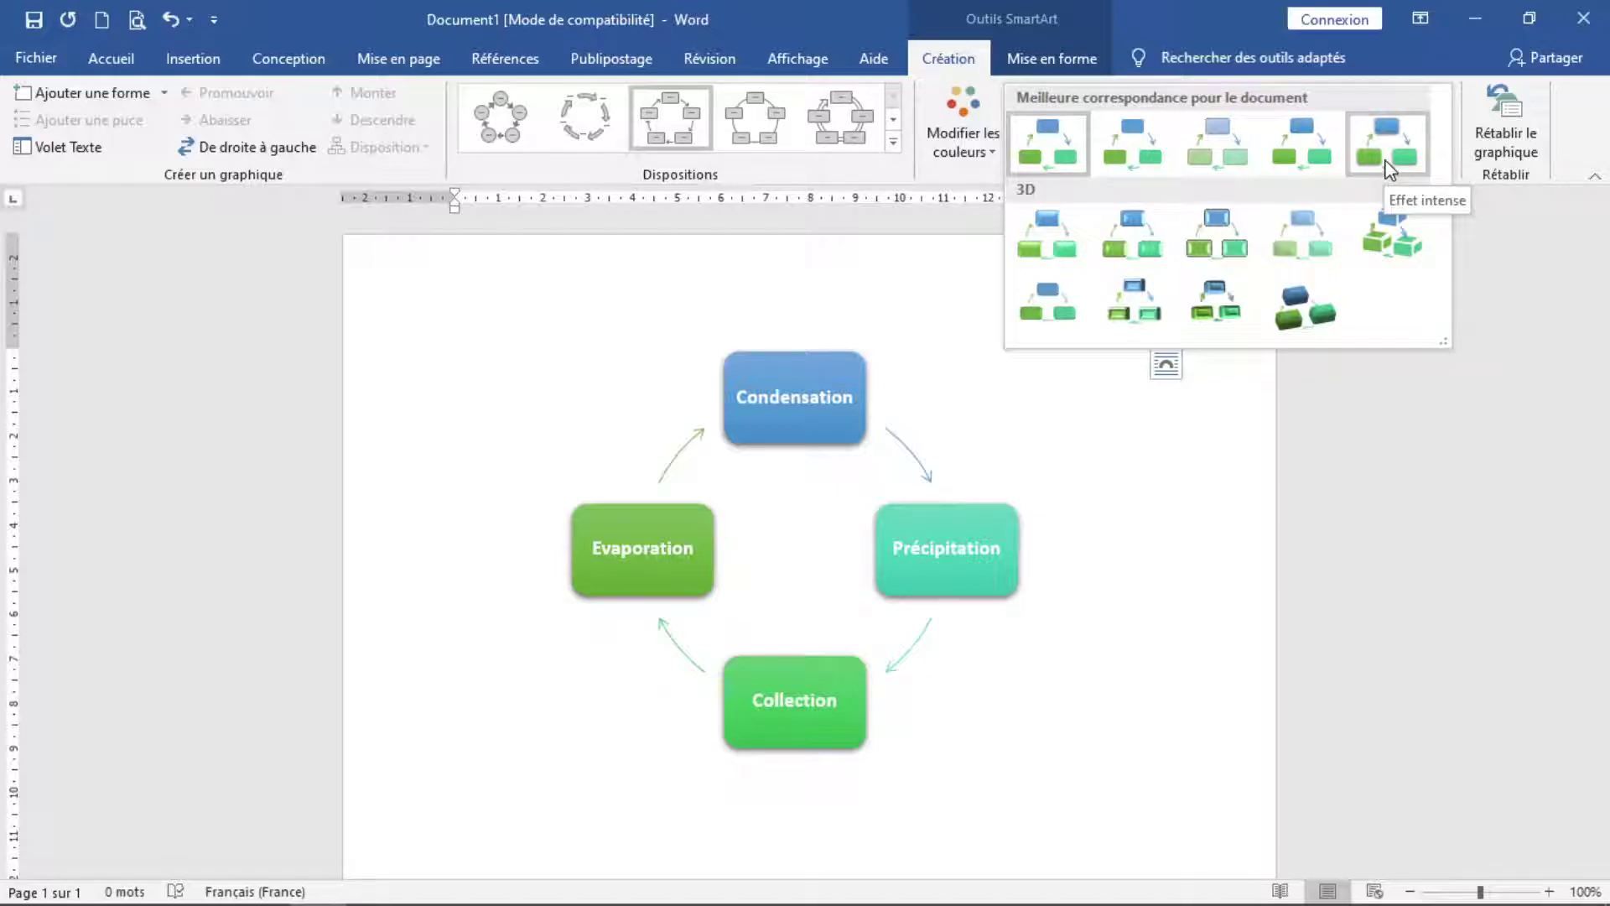
left_click(1388, 167)
left_click(1244, 413)
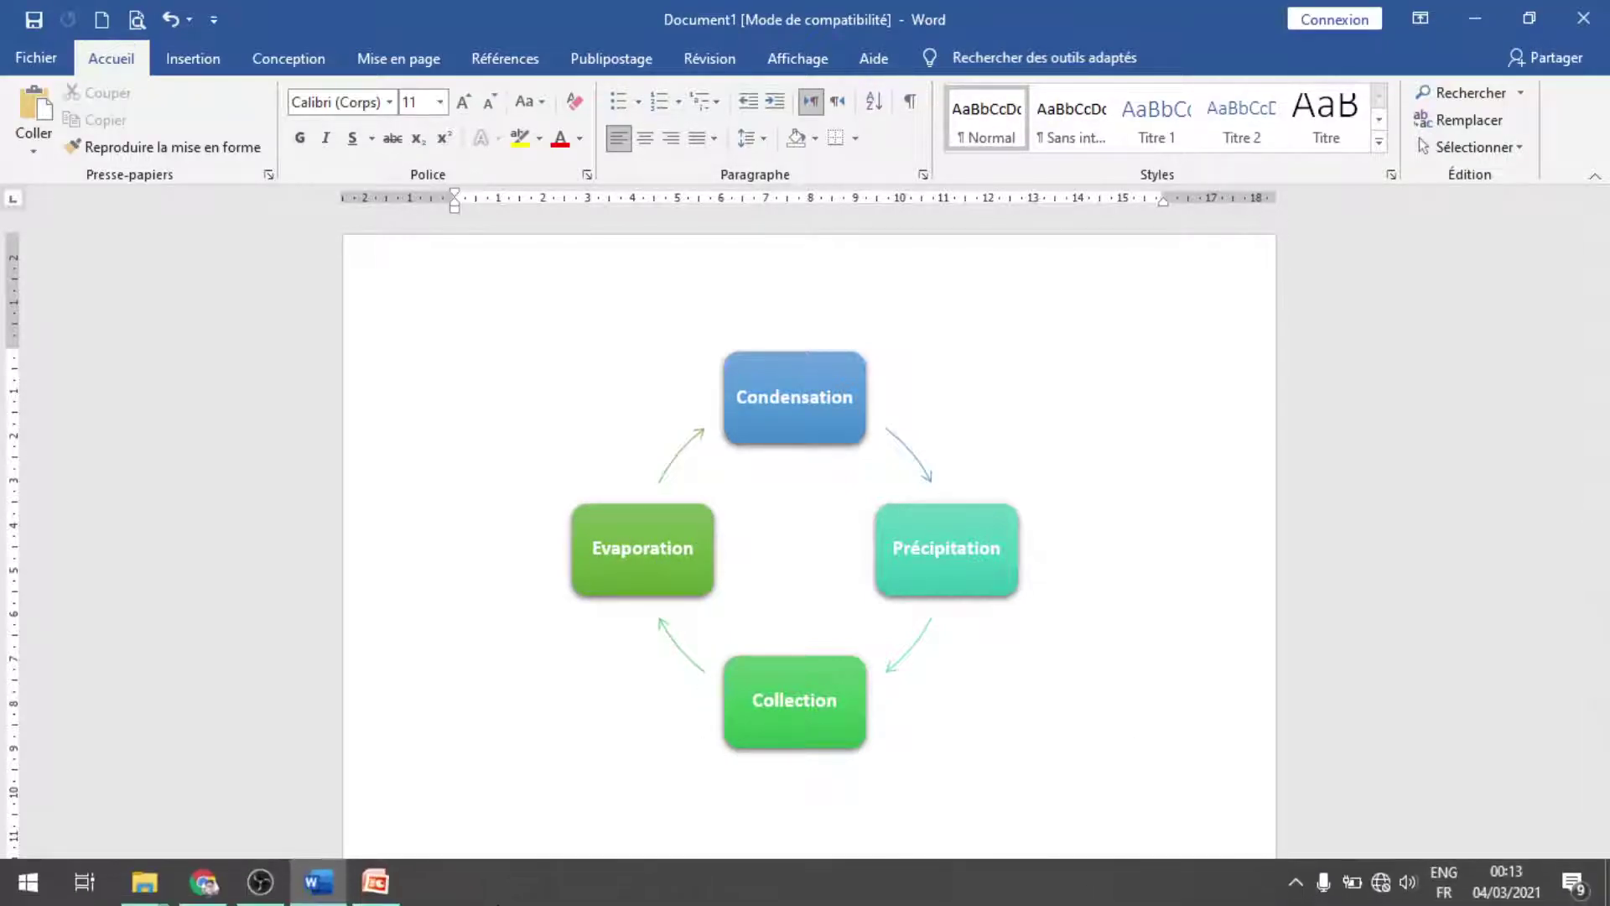
left_click(398, 889)
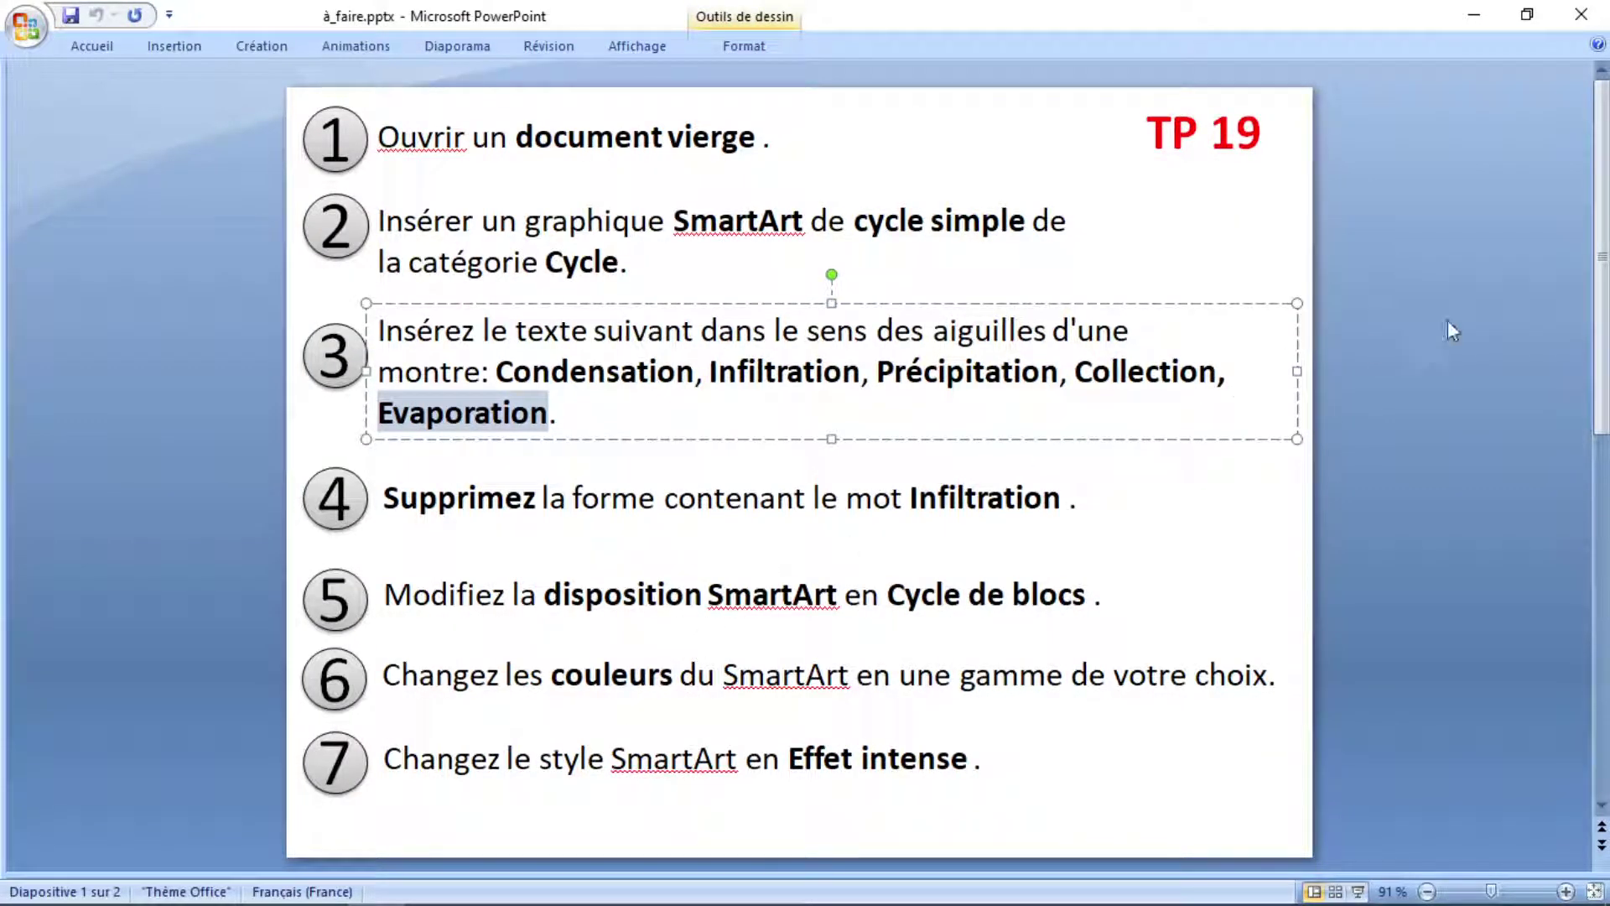
Scroll to slide 2 to view the example cycle, then return to Word.
mouse_move(1602, 130)
left_mouse_down()
mouse_move(1602, 495)
mouse_move(1602, 273)
left_mouse_up()
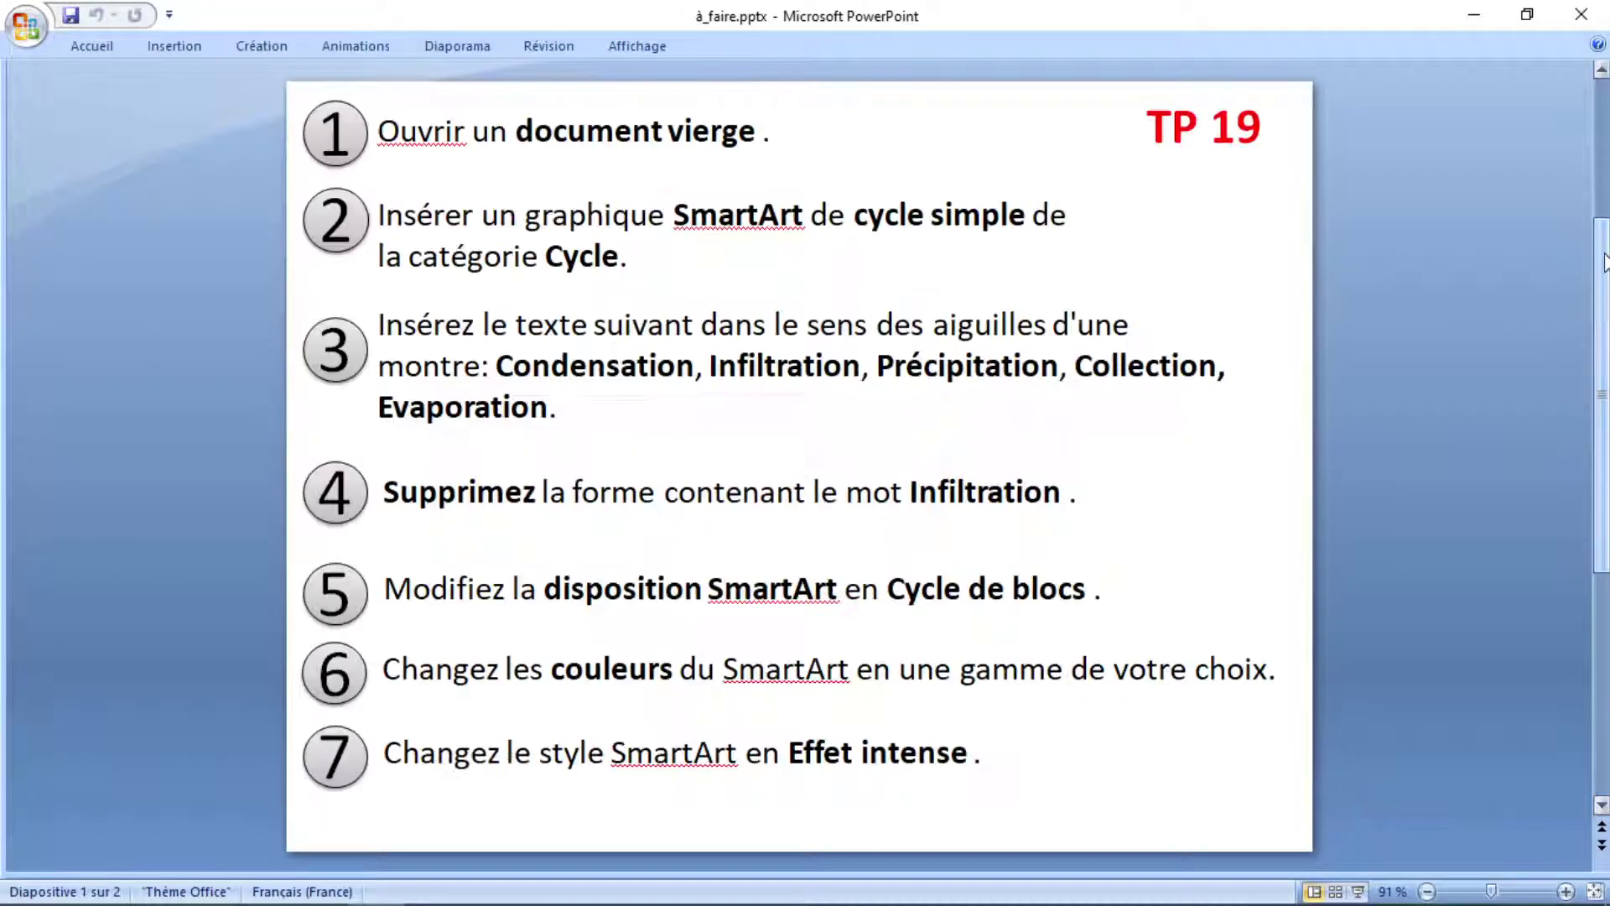
scroll(1291, 356, "down", 2)
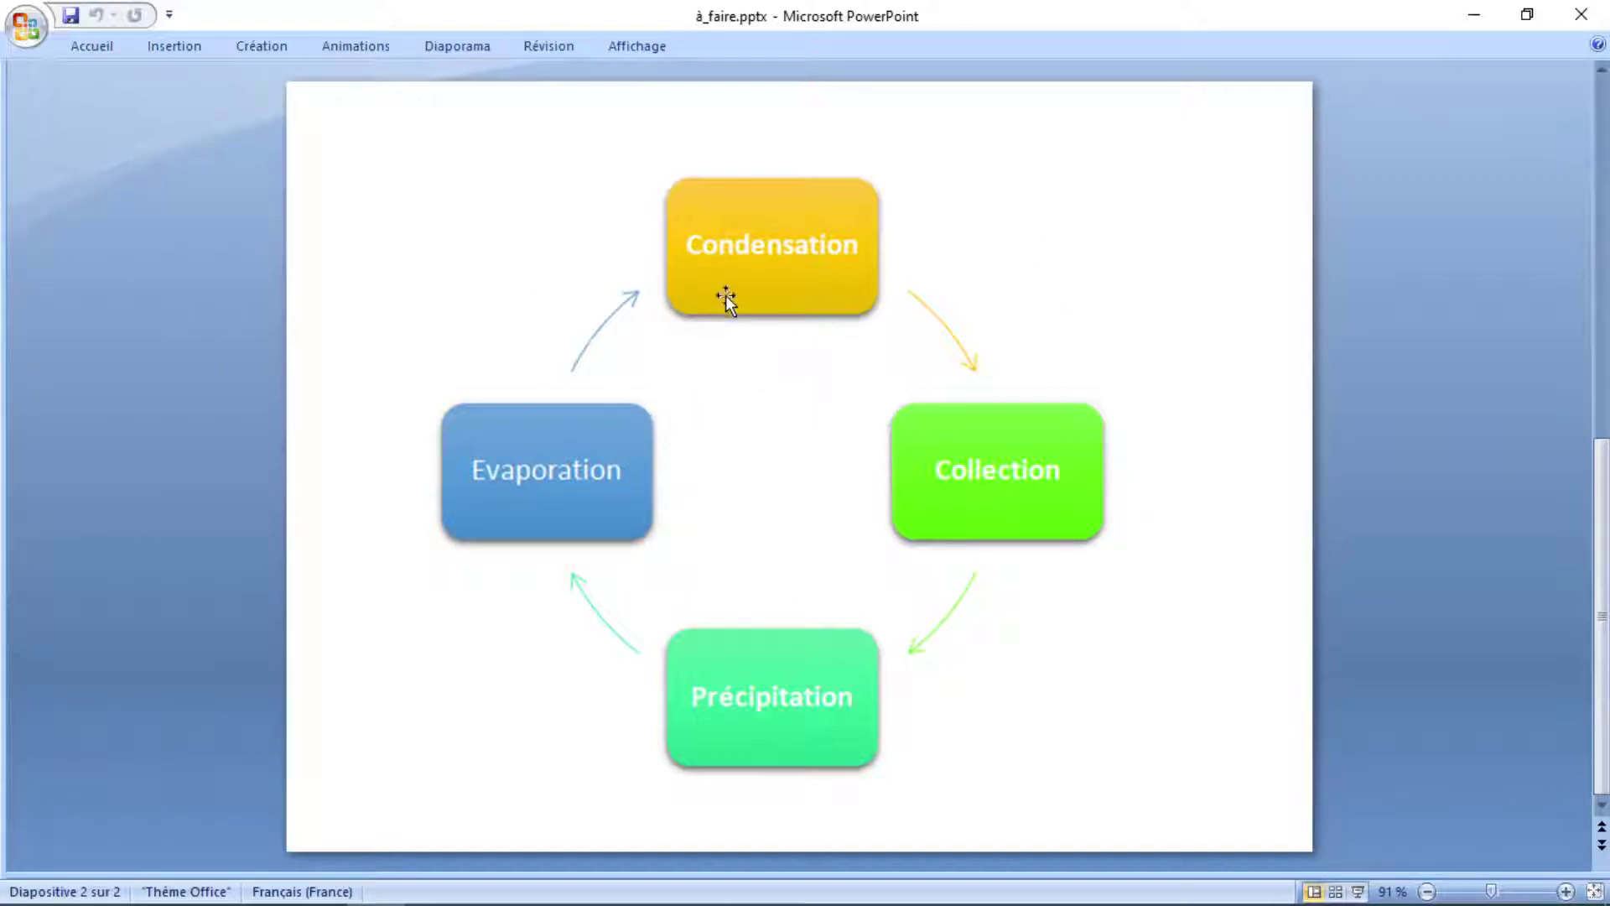
left_click(1473, 14)
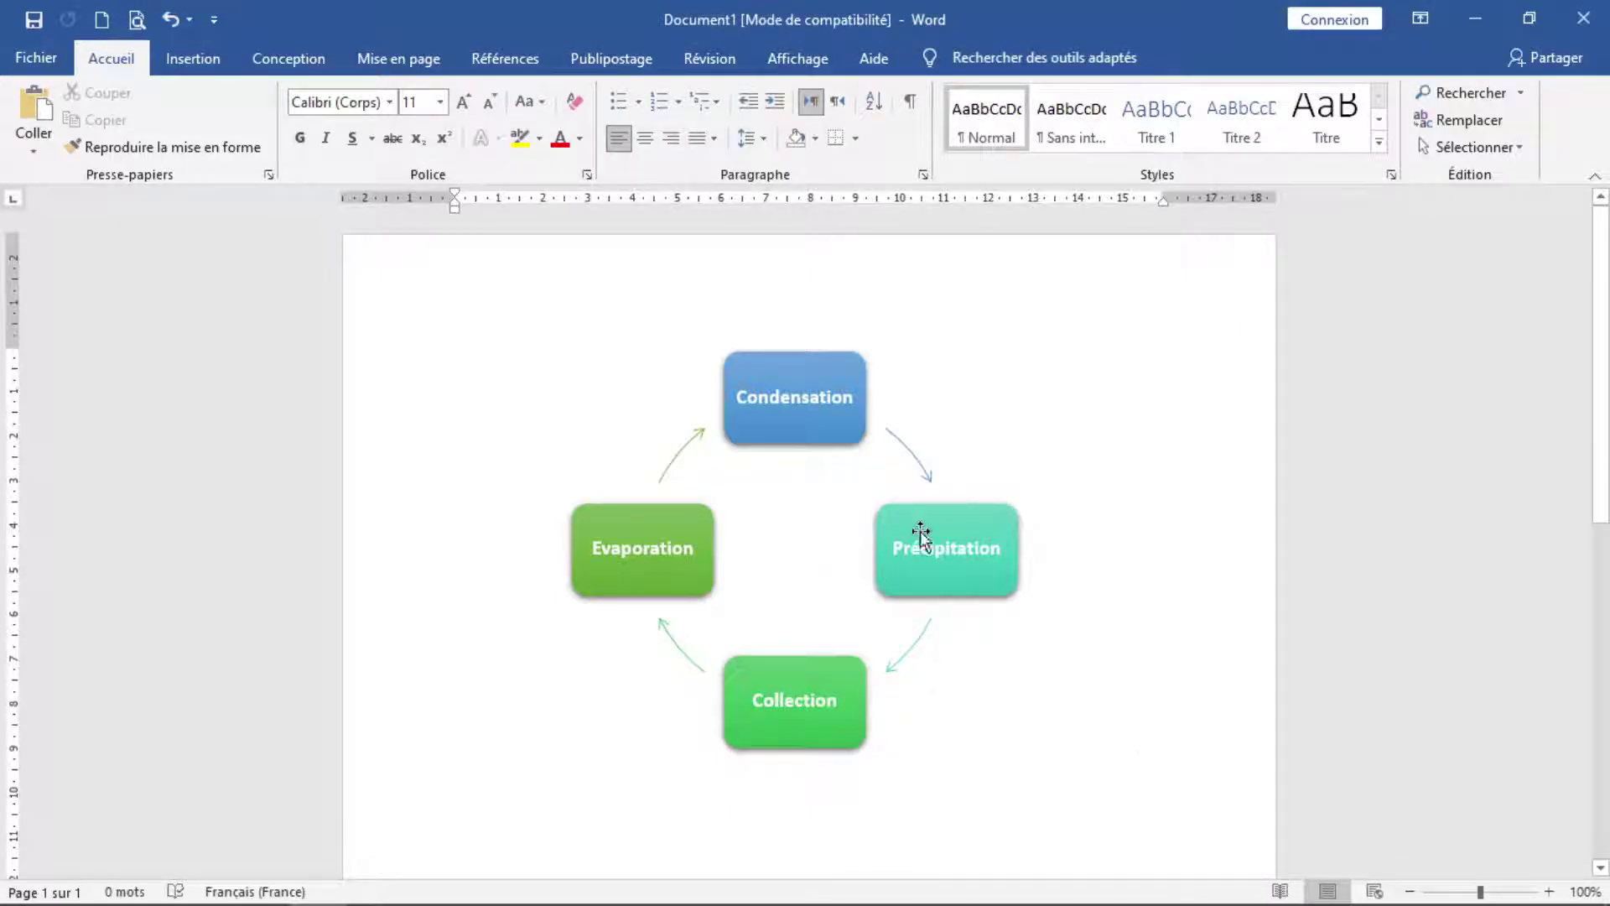
Apply another Coloré scheme giving yellow, green, teal and blue blocks.
left_click(874, 364)
left_click(949, 58)
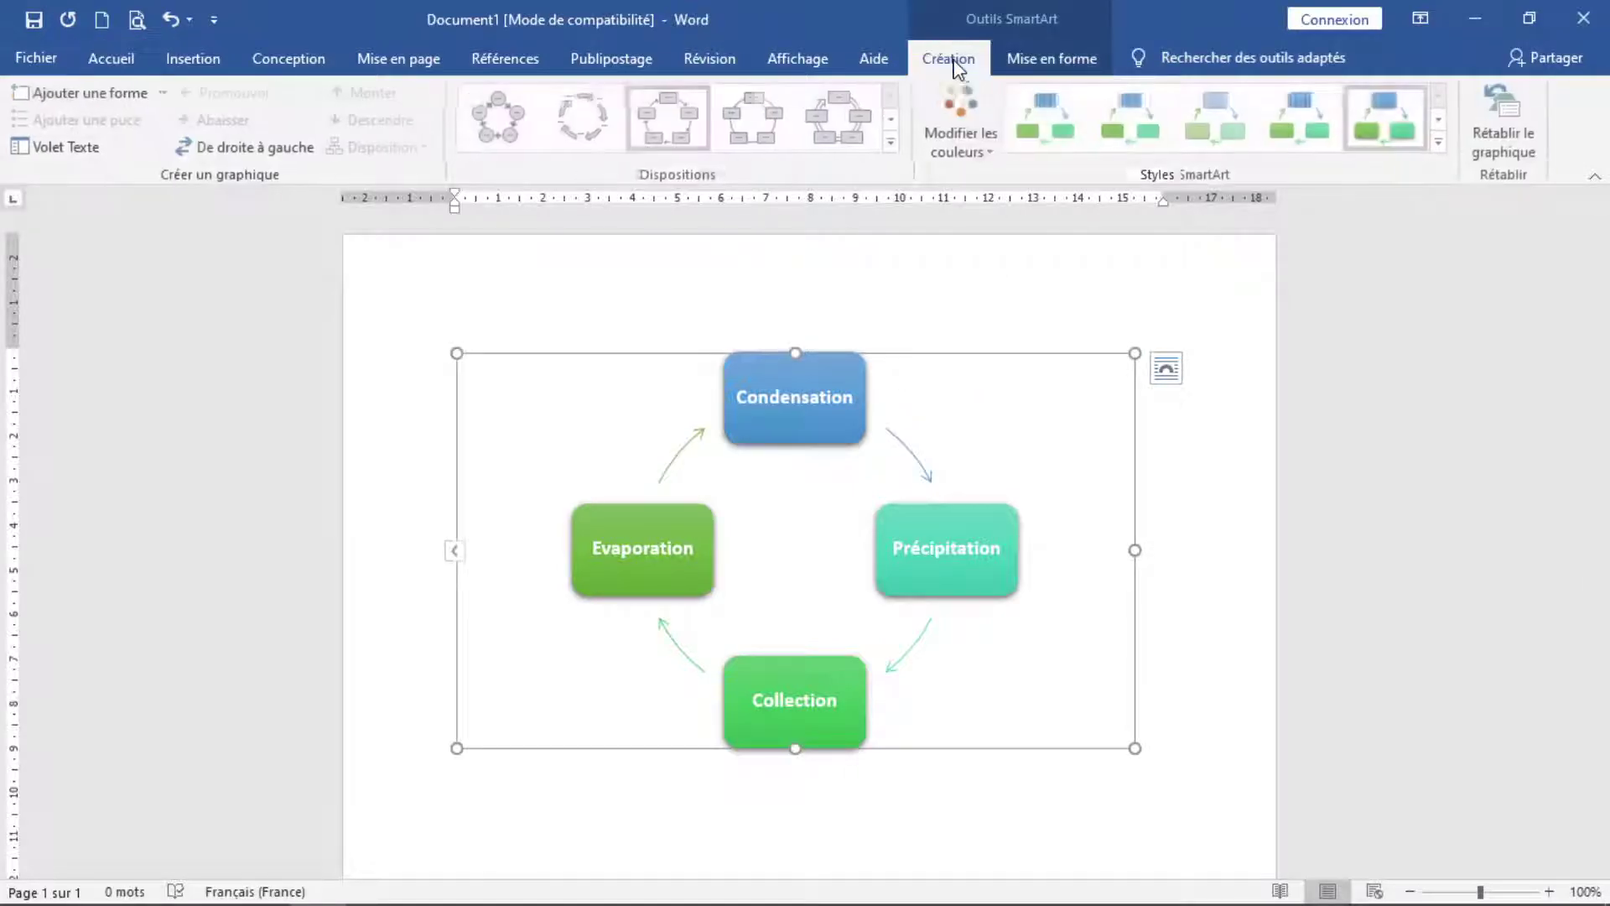
left_click(994, 149)
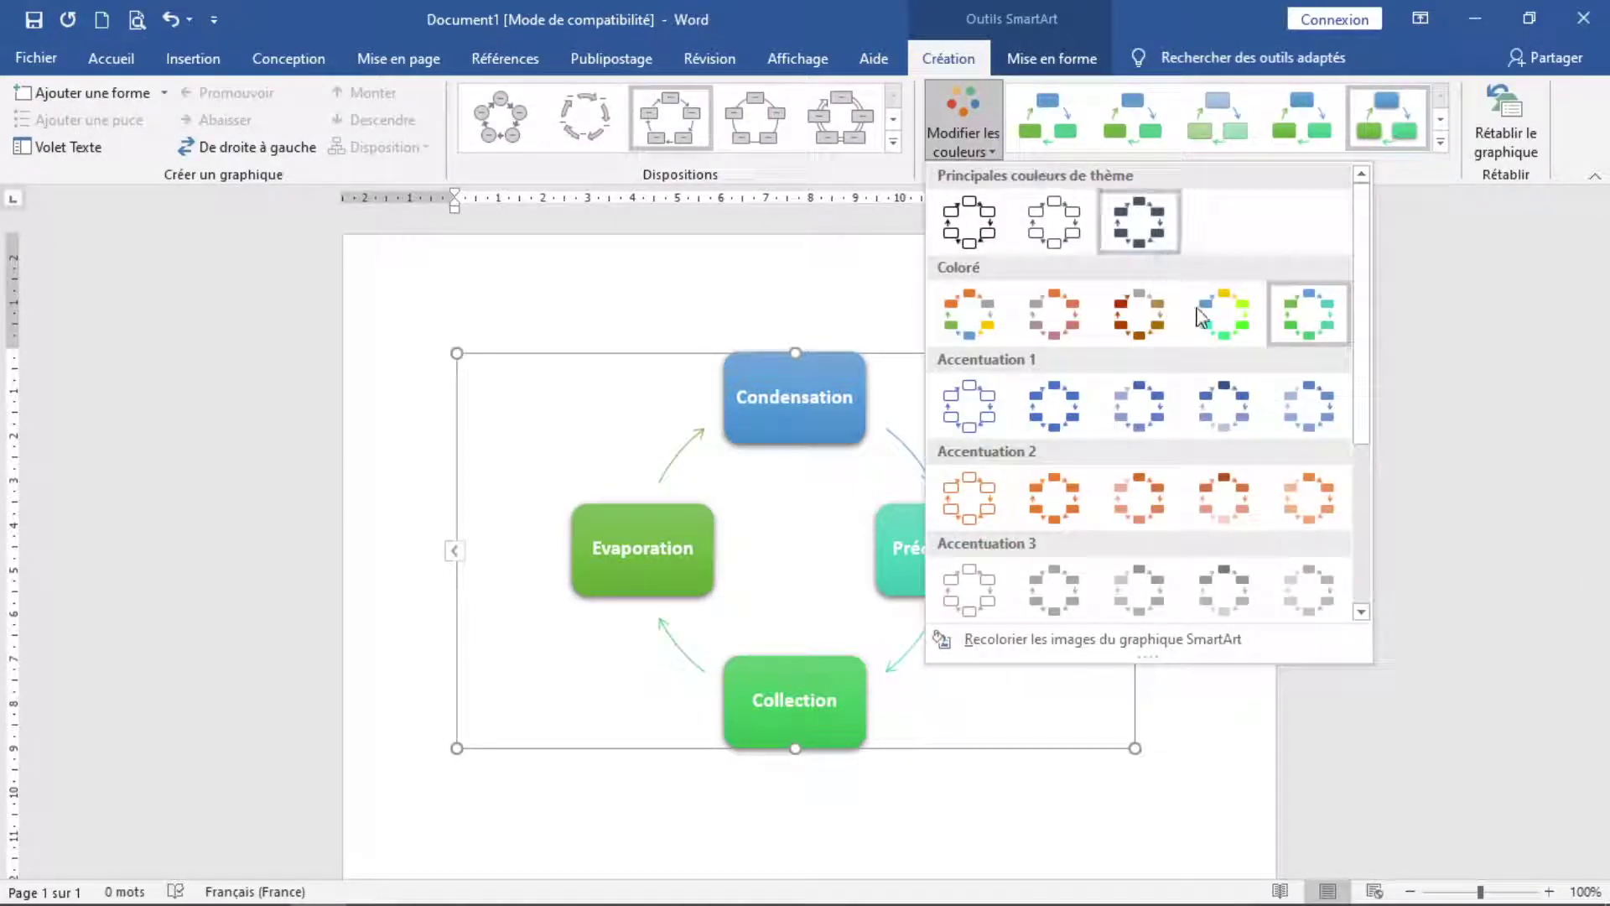
left_click(1227, 317)
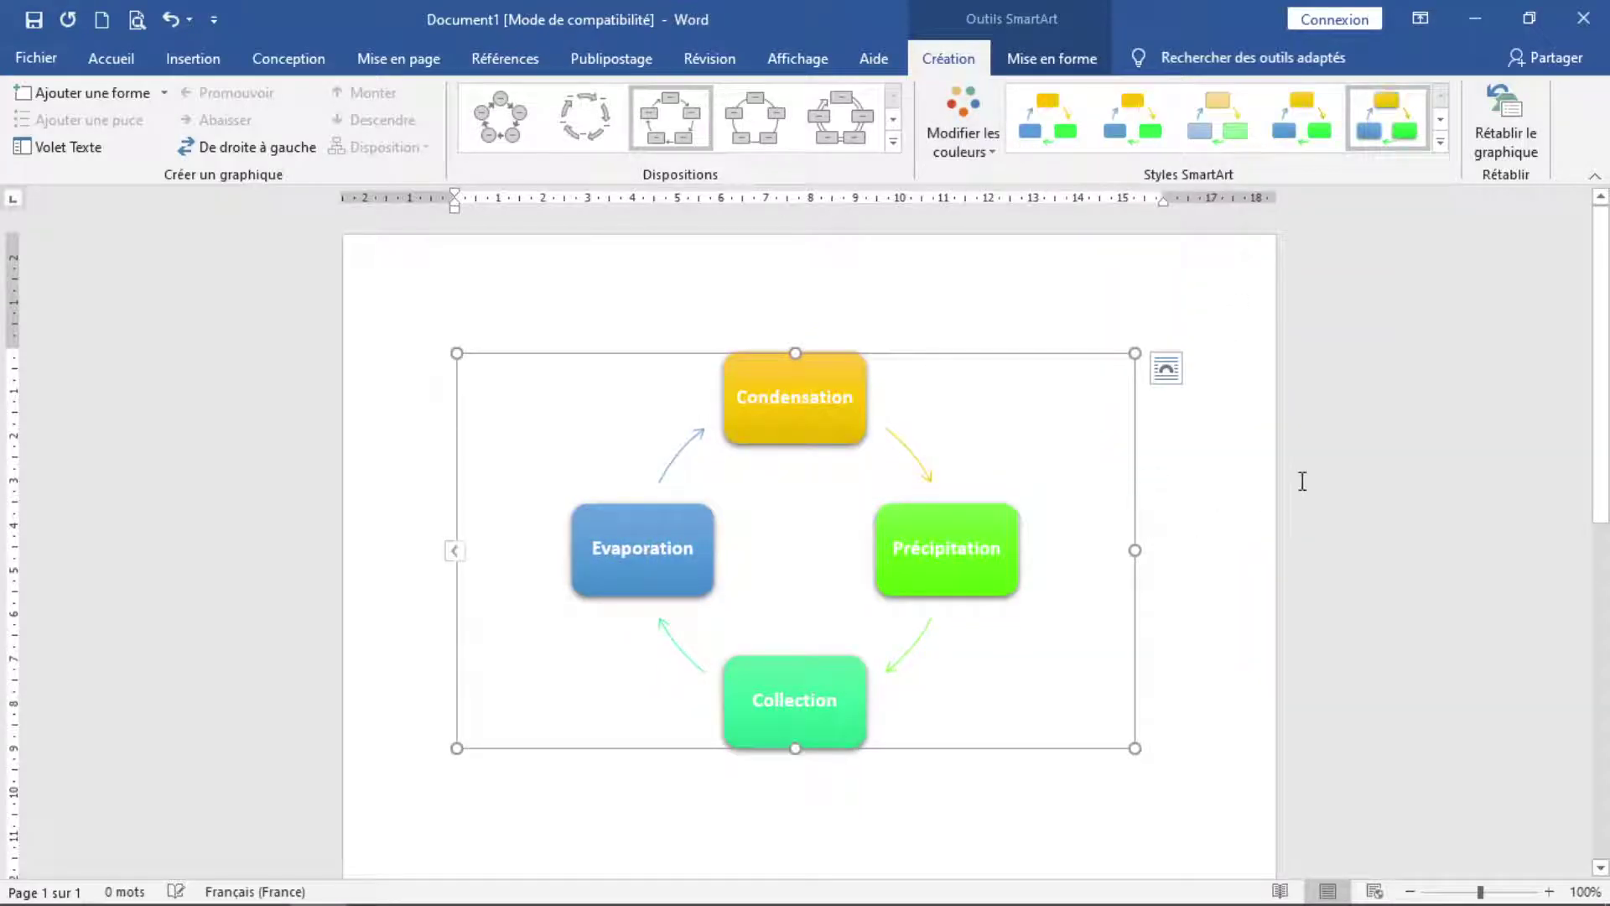
left_click(1161, 562)
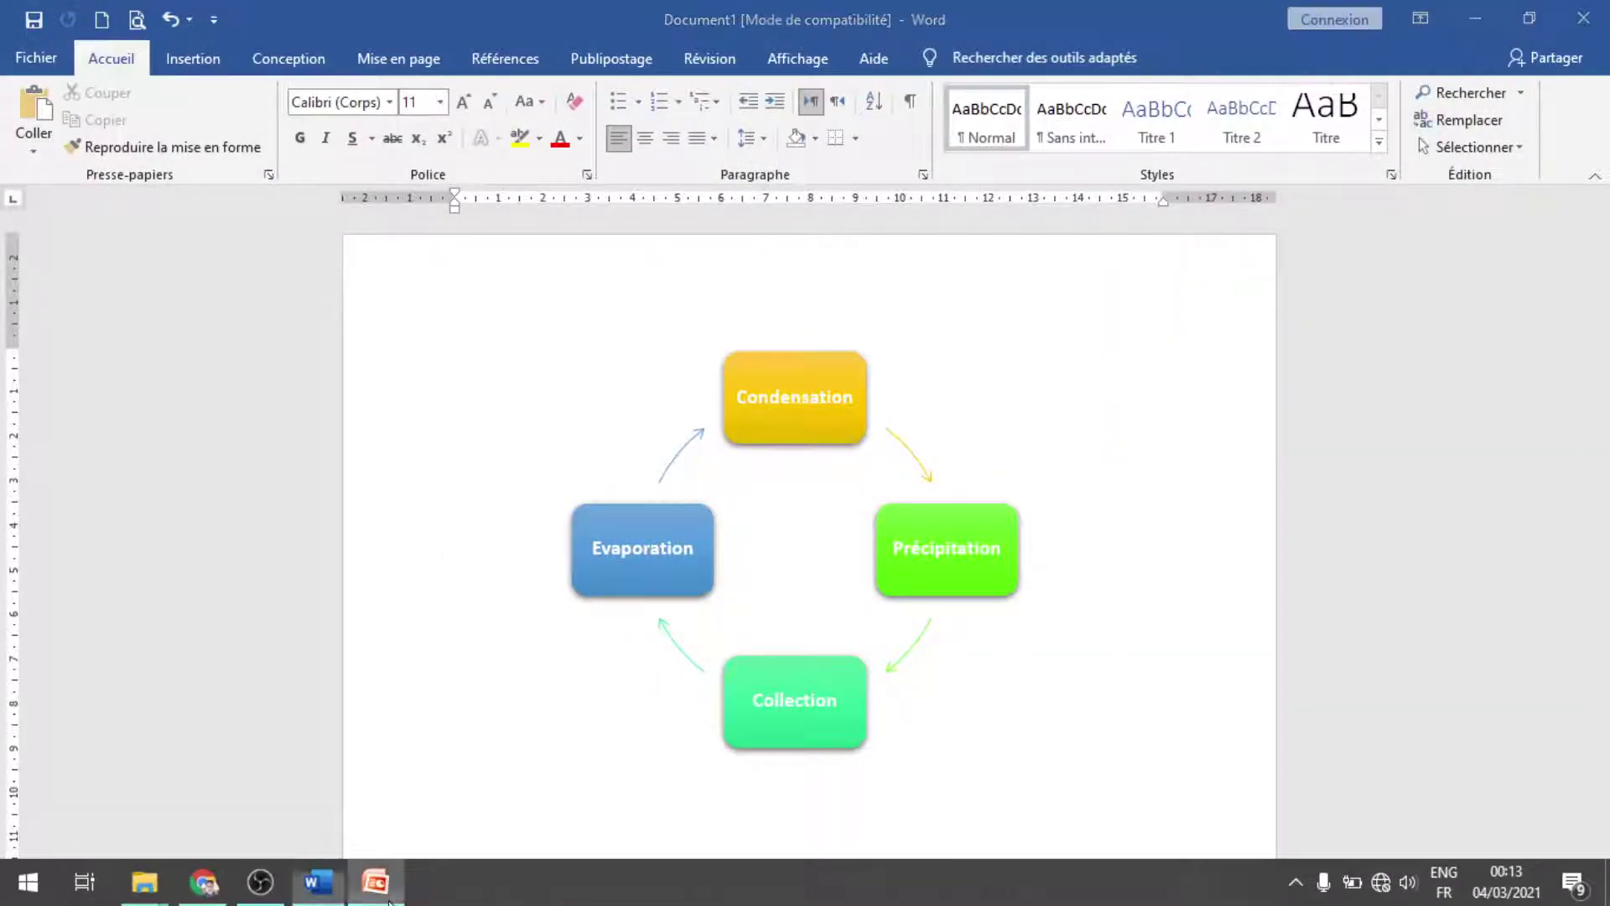
left_click(386, 898)
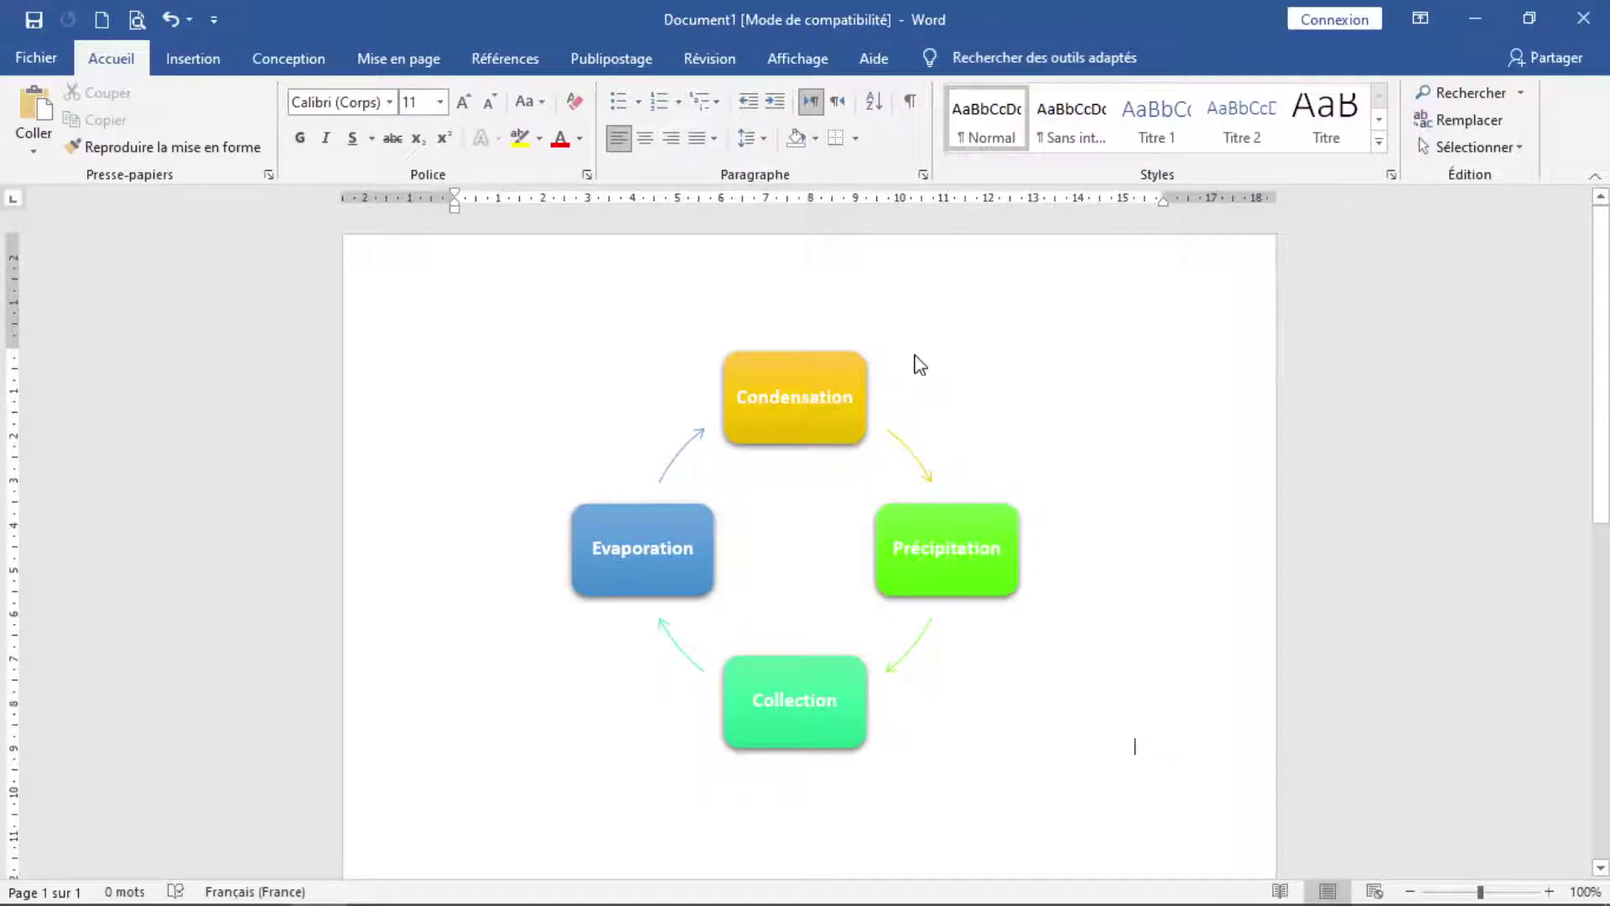
left_click(847, 385)
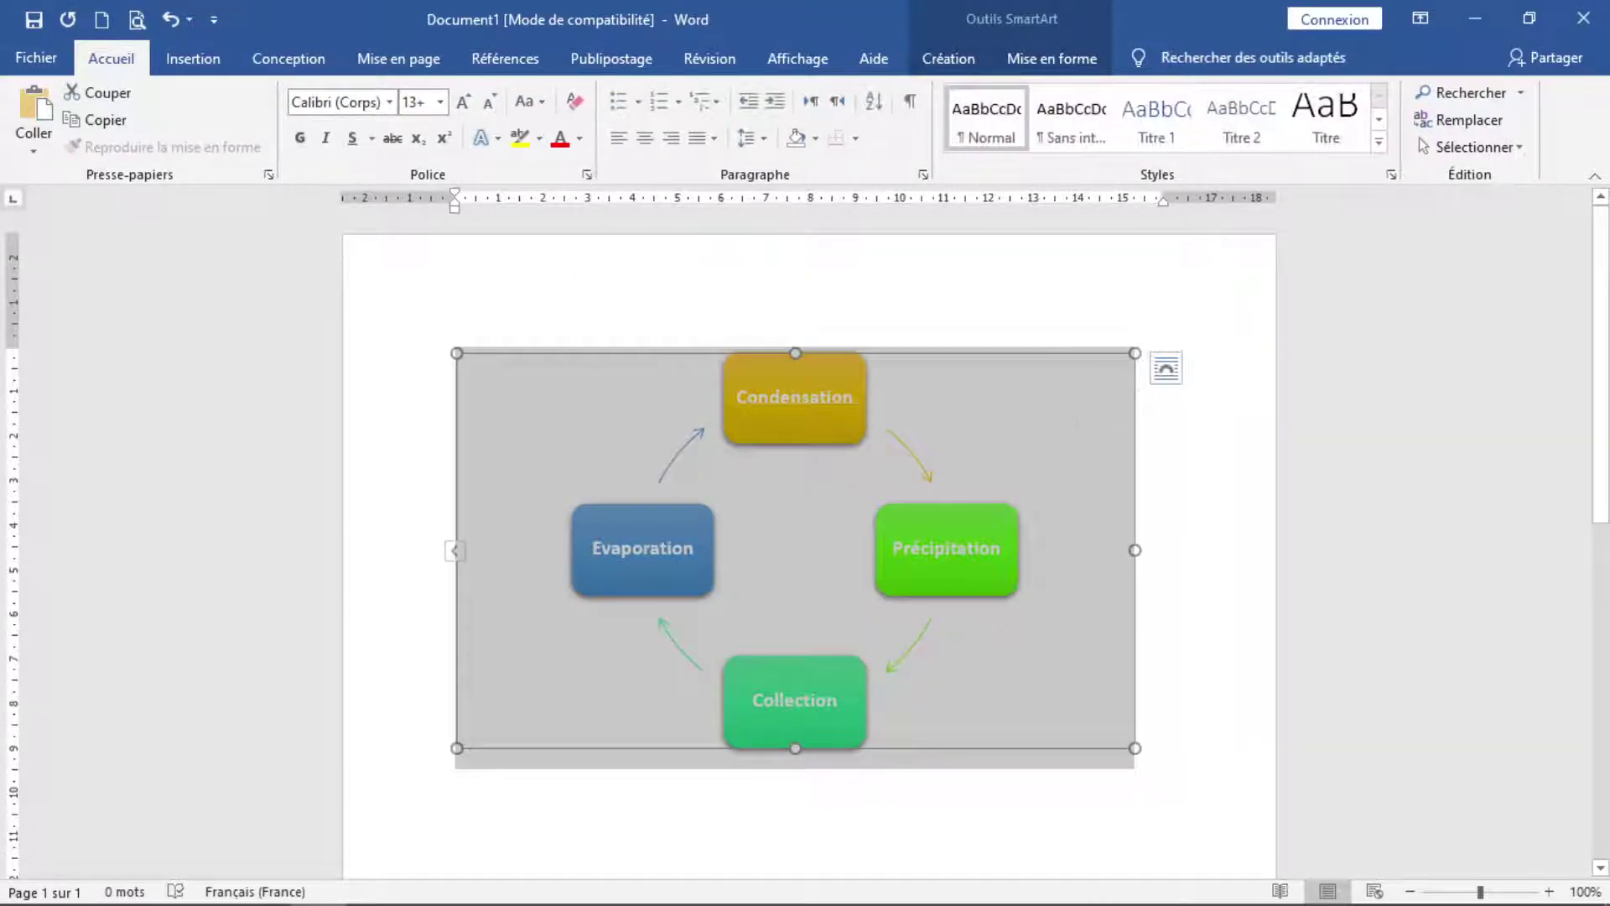